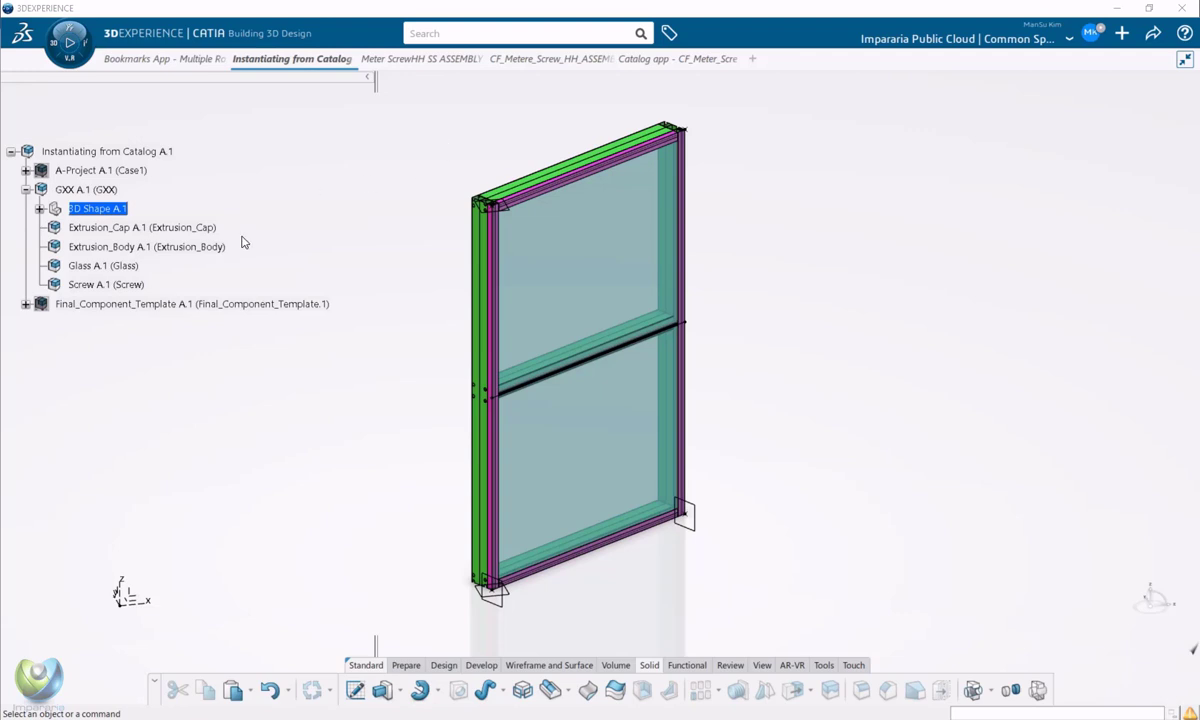
- Expand the 3D shape under GXX and collapse its Input_Surface, Colume_Right and Colume_Left branches in the tree
left_click(39, 209)
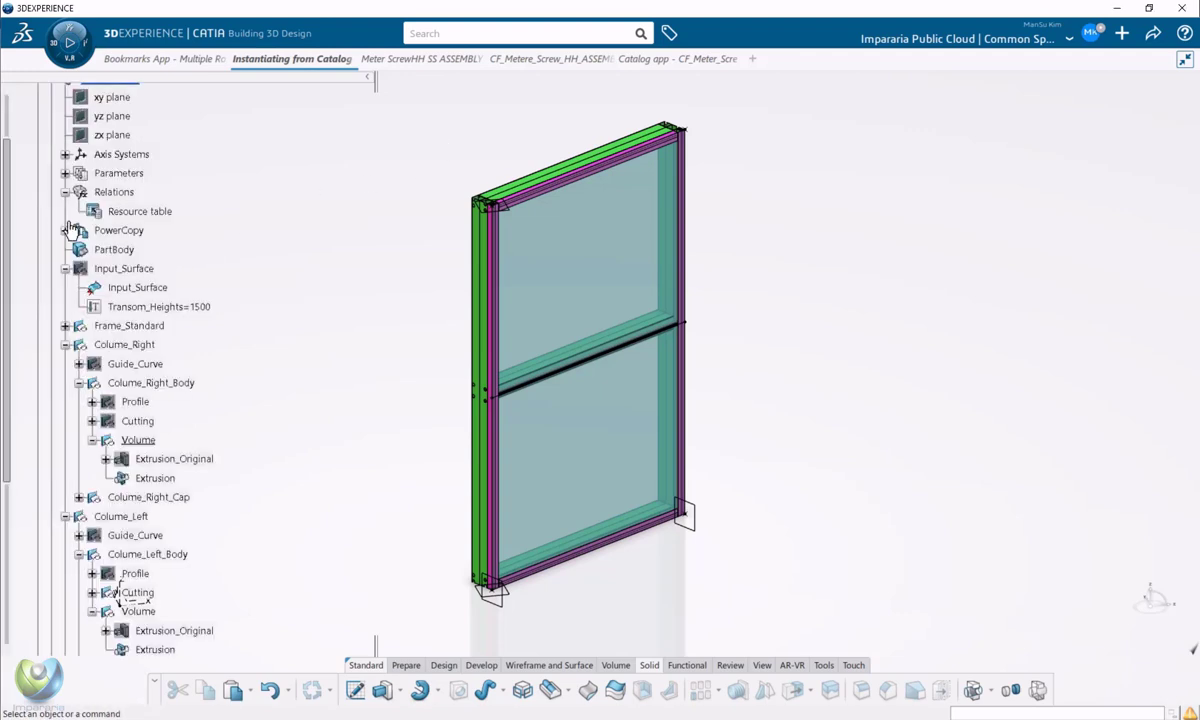
scroll(142, 232, "down", 1)
scroll(112, 232, "up", 1)
left_click(65, 268)
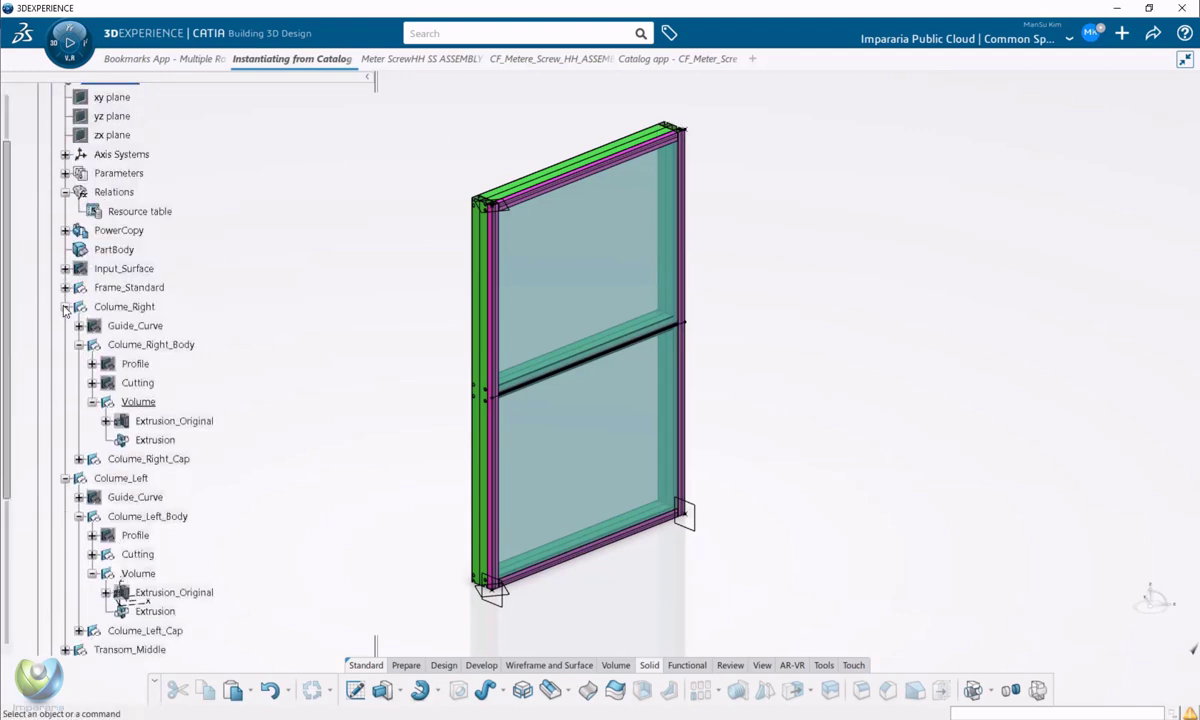
left_click(65, 306)
left_click(65, 325)
scroll(191, 327, "down", 2)
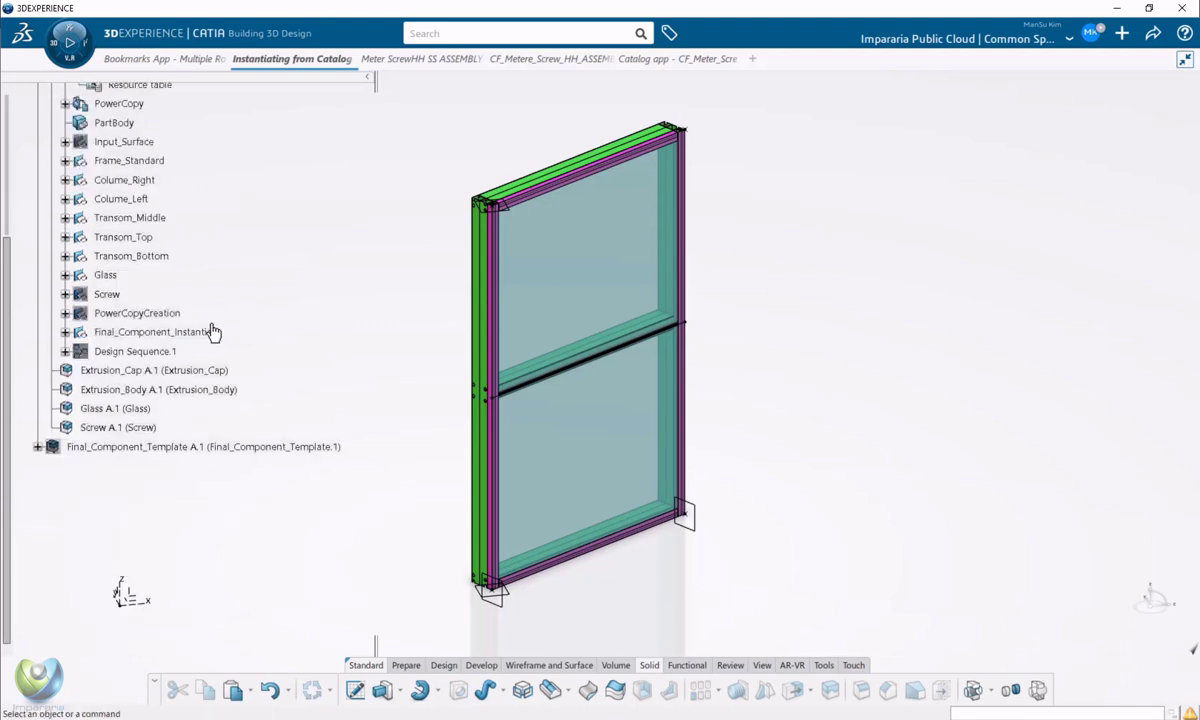
- Run Action_Mullion_Right_Body_Instantiate from the Mullion_Right_Body set under Final_Component_Instantiate
left_click(65, 332)
scroll(75, 340, "down", 1)
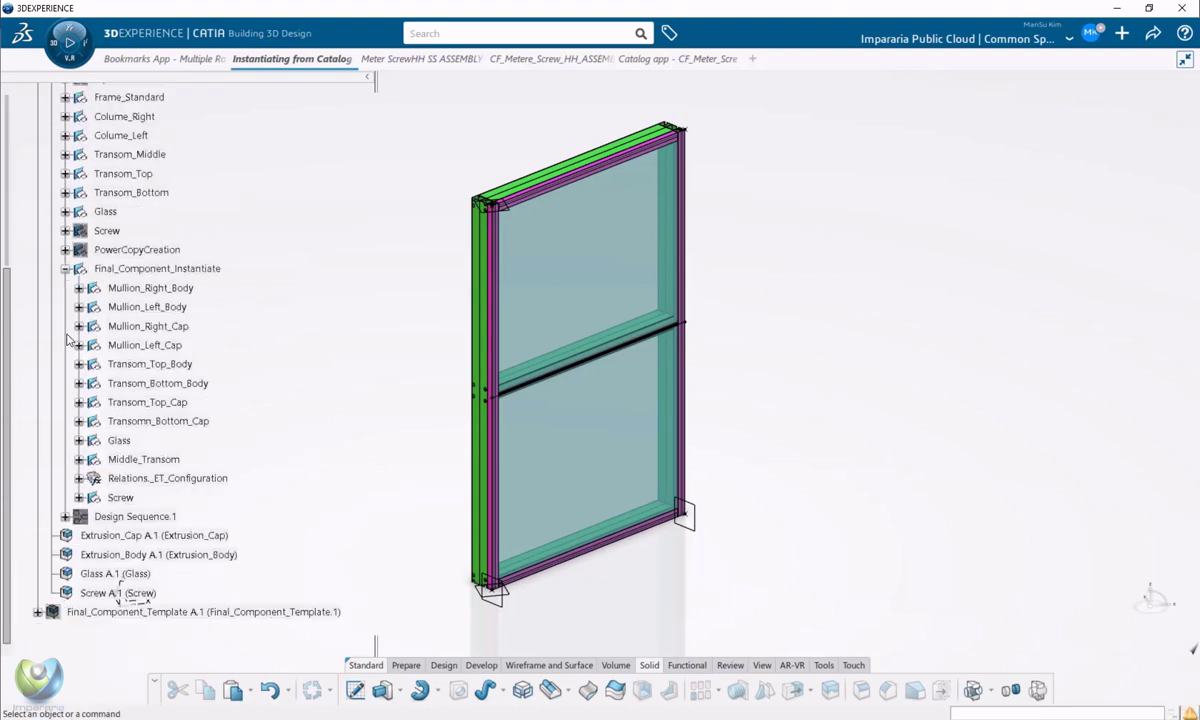
left_click(145, 288)
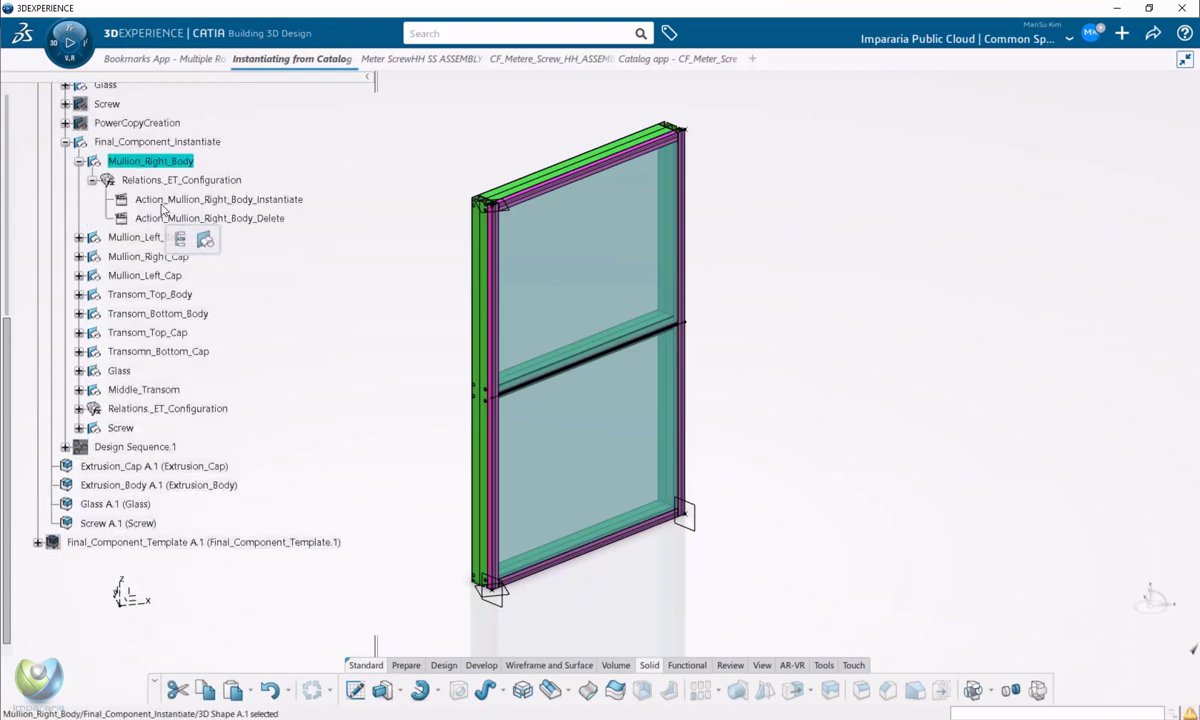
left_click(268, 199)
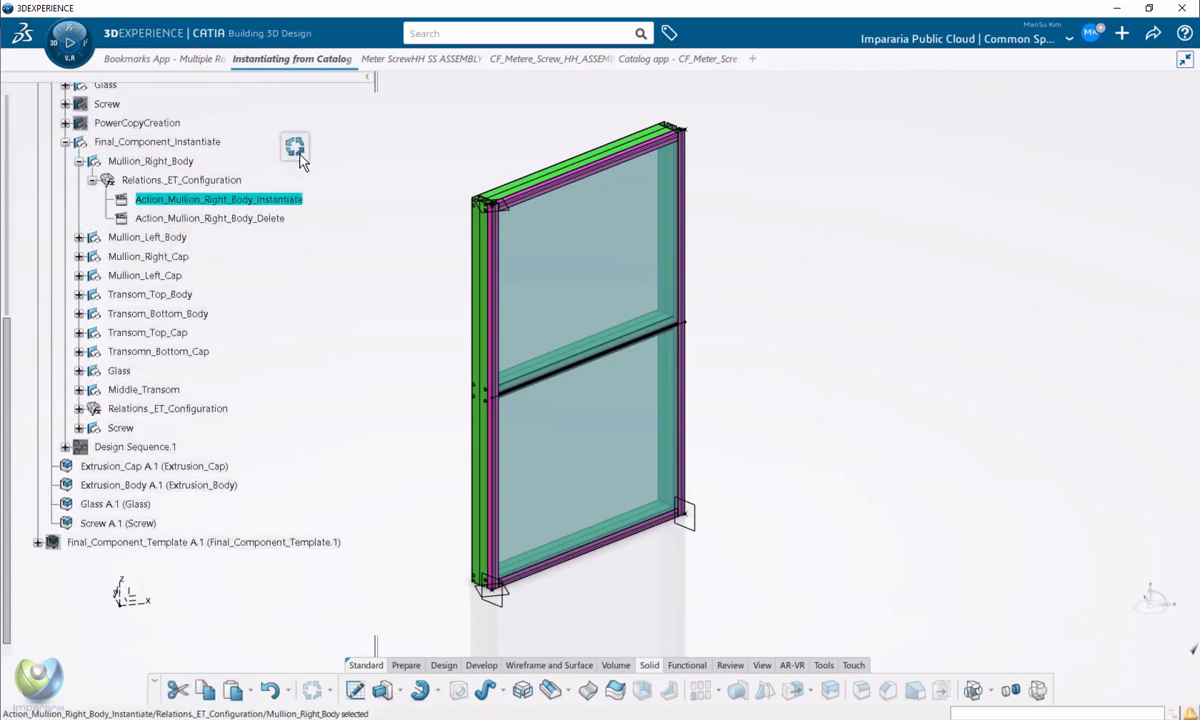
left_click(294, 147)
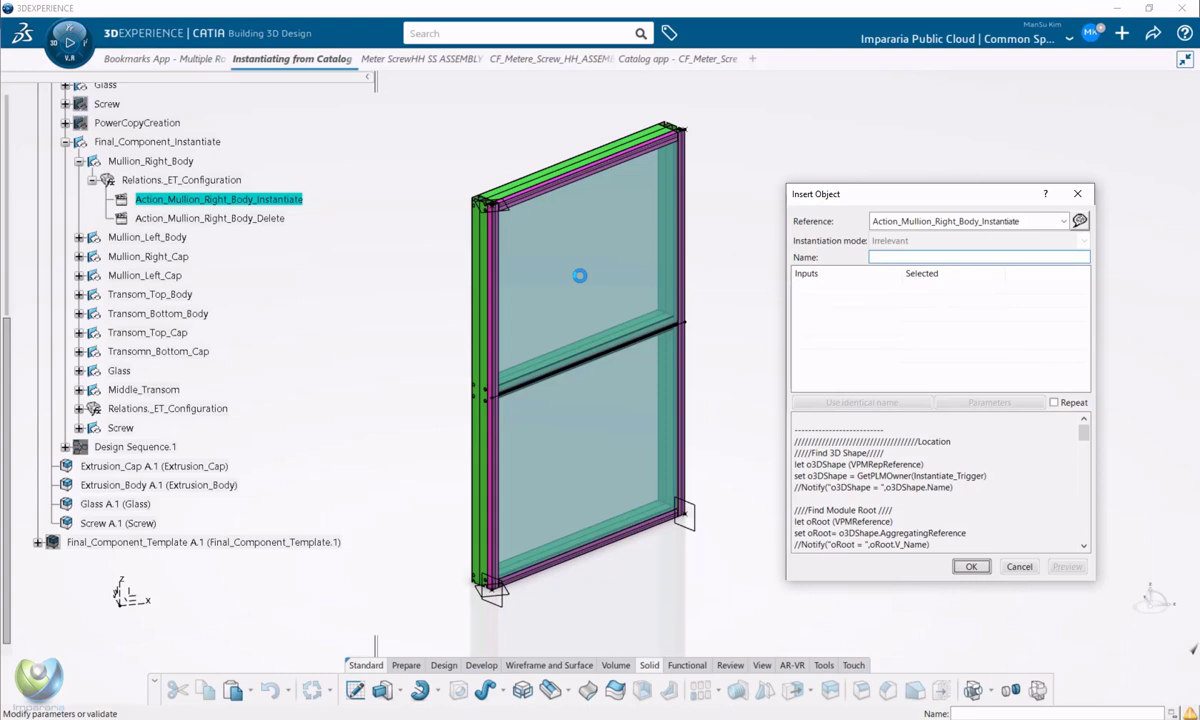
- Inspect the new Mullion_Right_Body under Extrusion_Body, including its contents and engineering connections
left_click(100, 485)
left_click(51, 485)
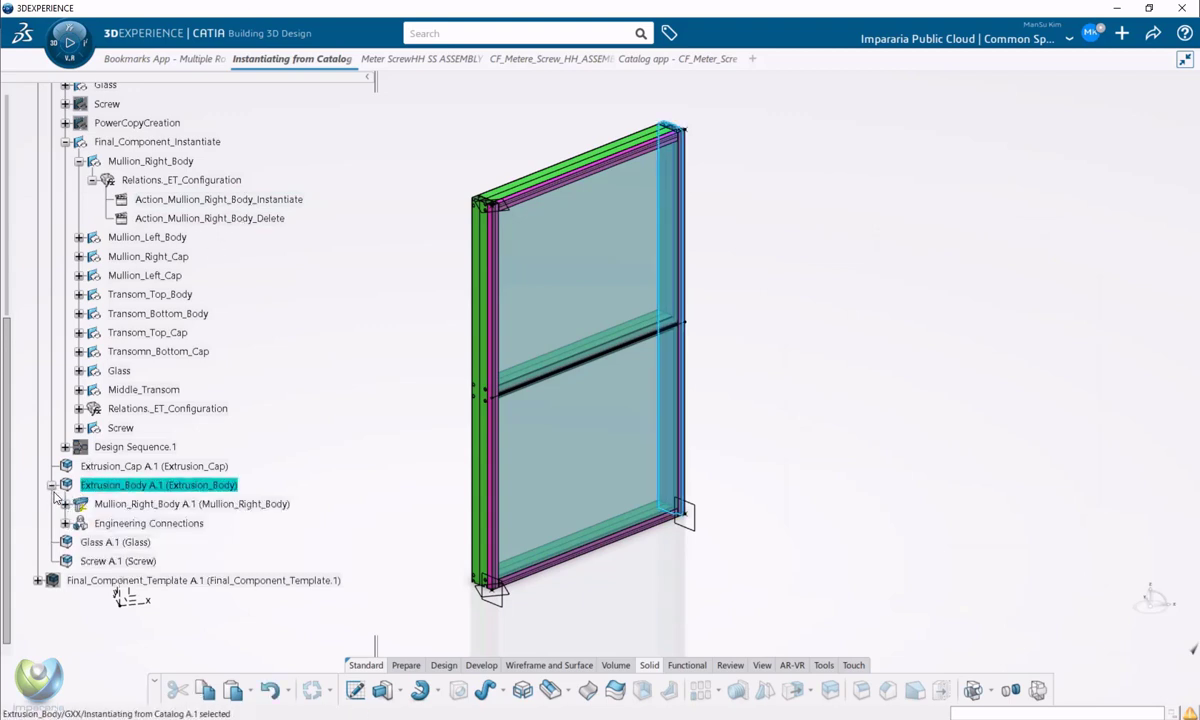
left_click(110, 504)
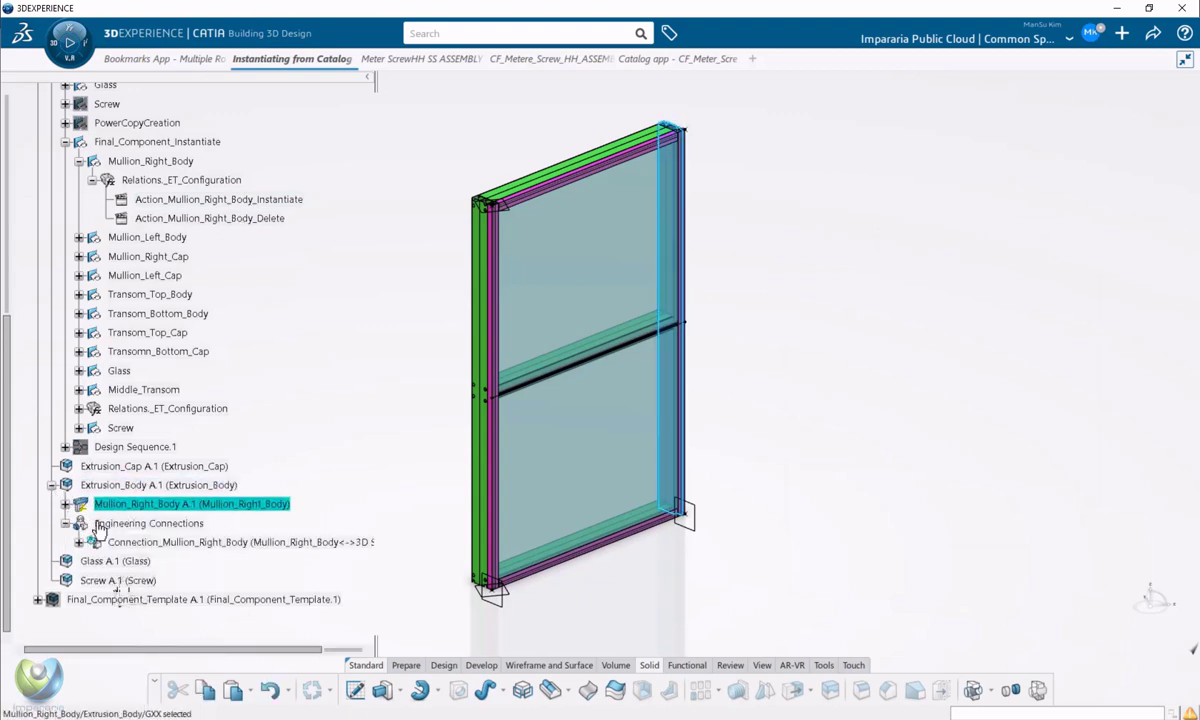
left_click(65, 504)
left_click(295, 273)
- Review the resource table in the GXX shape's relations, previewing the ET_Extrusion resource, and close it without changes
scroll(295, 273, "up", 3)
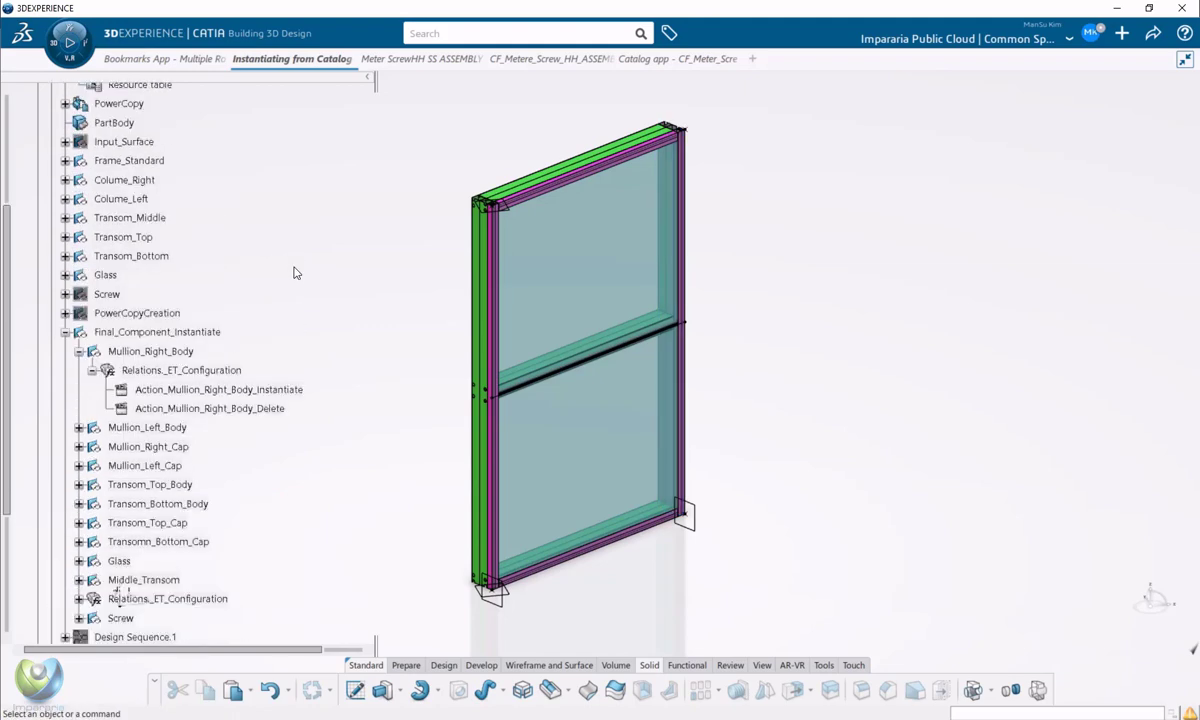
scroll(295, 273, "up", 3)
left_click(155, 213)
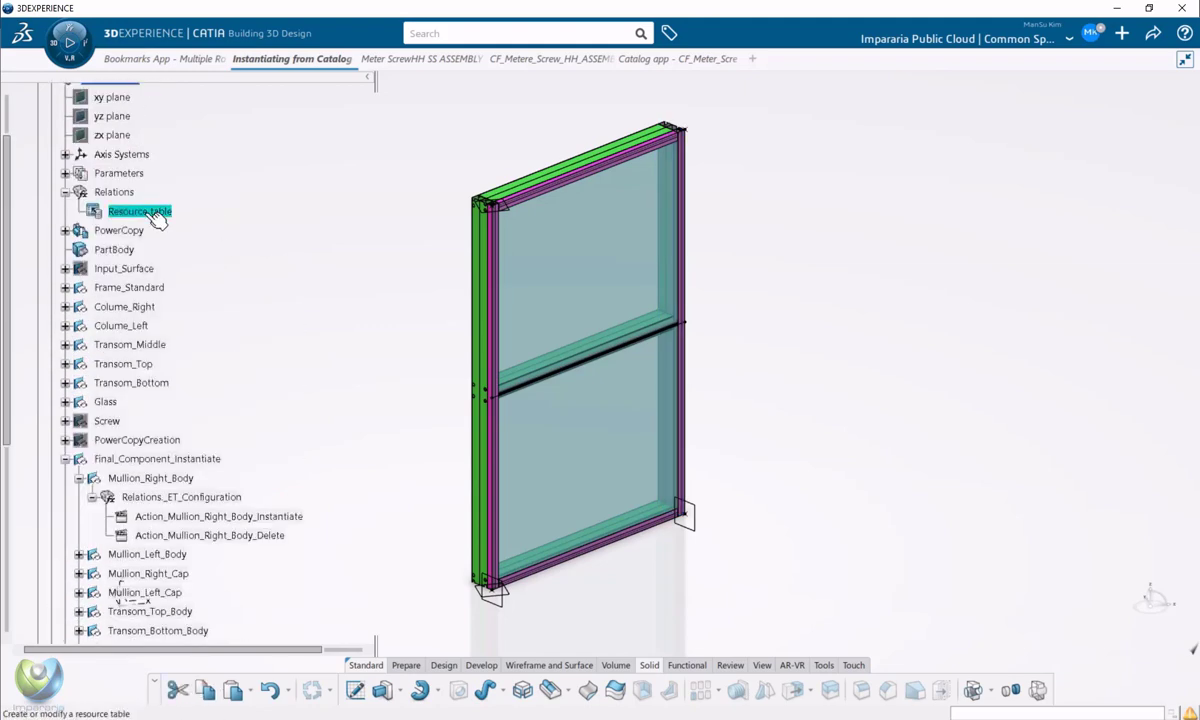
double_click(155, 213)
left_click(508, 188)
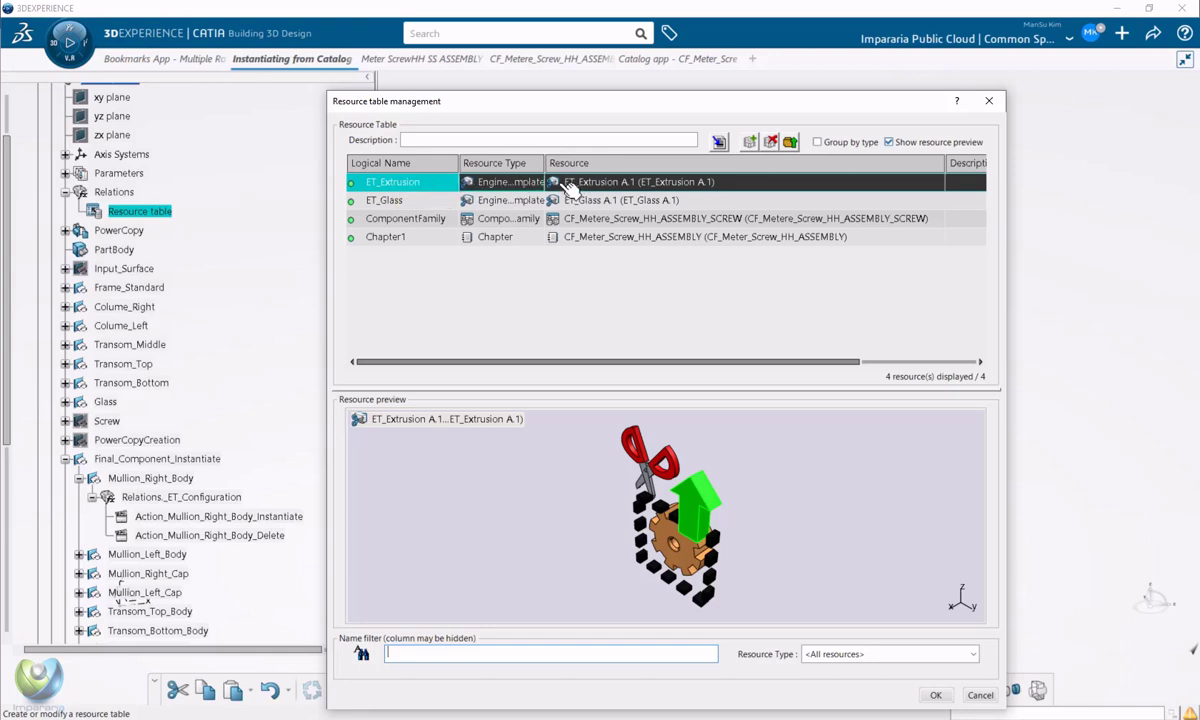
scroll(228, 238, "down", 10)
scroll(218, 340, "up", 2)
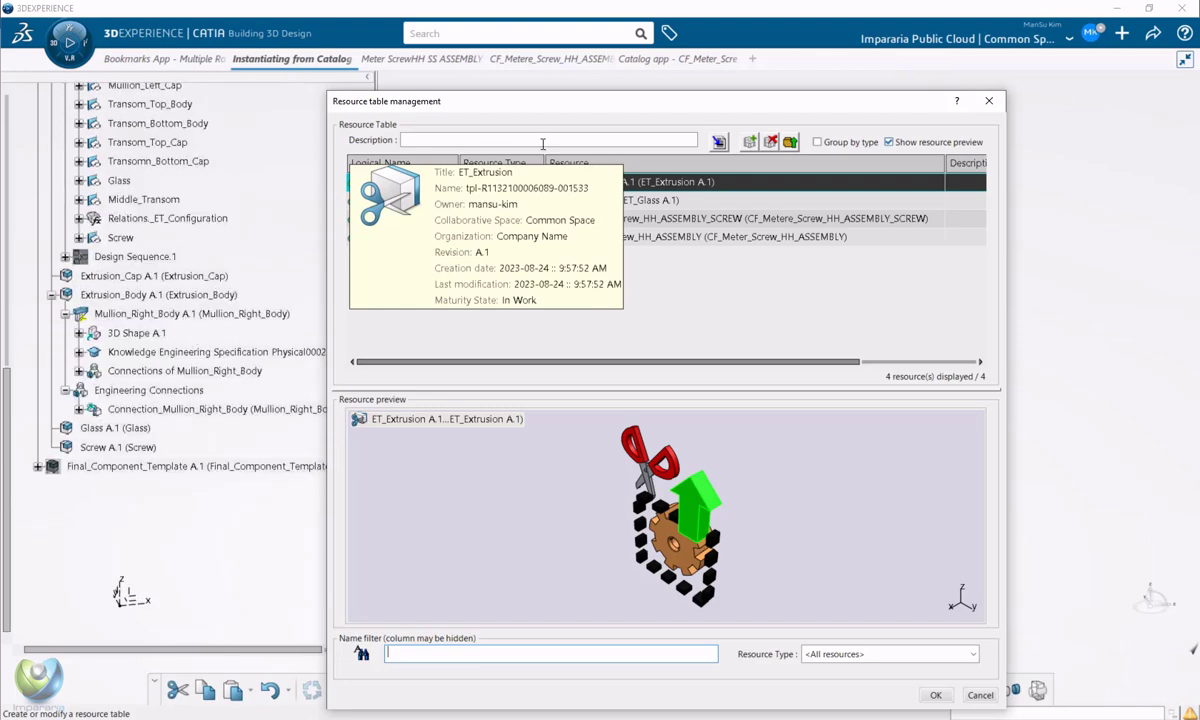
left_click_drag(625, 105, 643, 96)
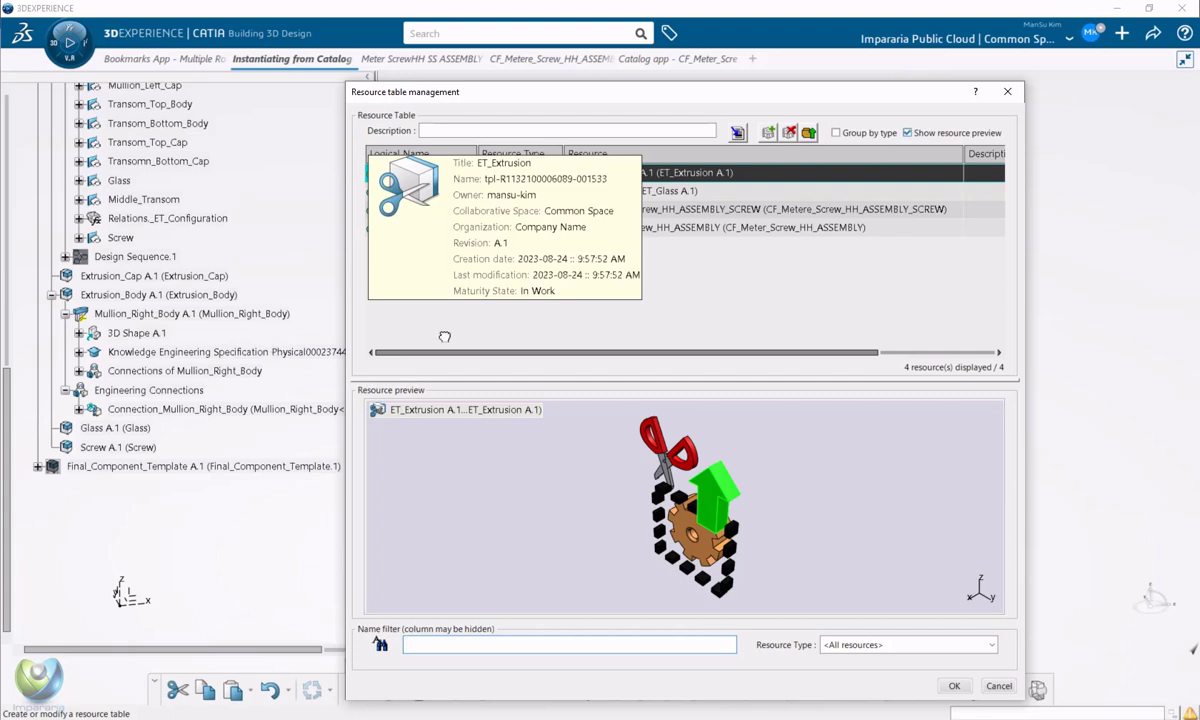
left_click_drag(495, 90, 386, 113)
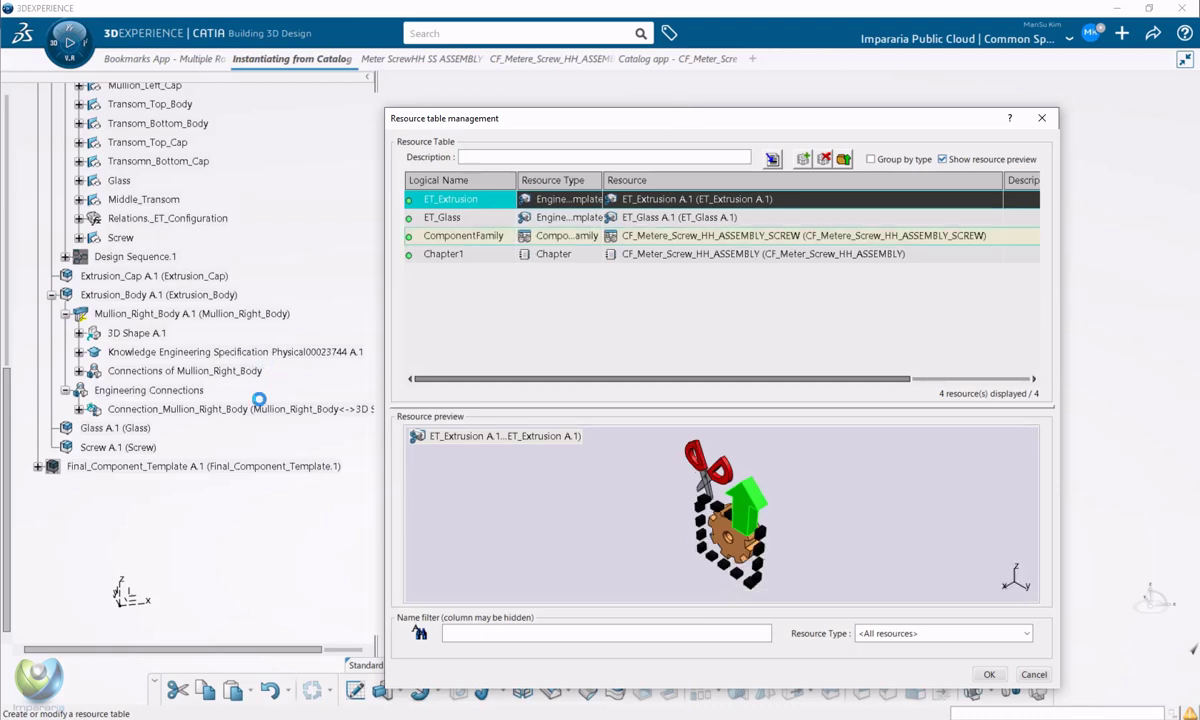
left_click(1033, 675)
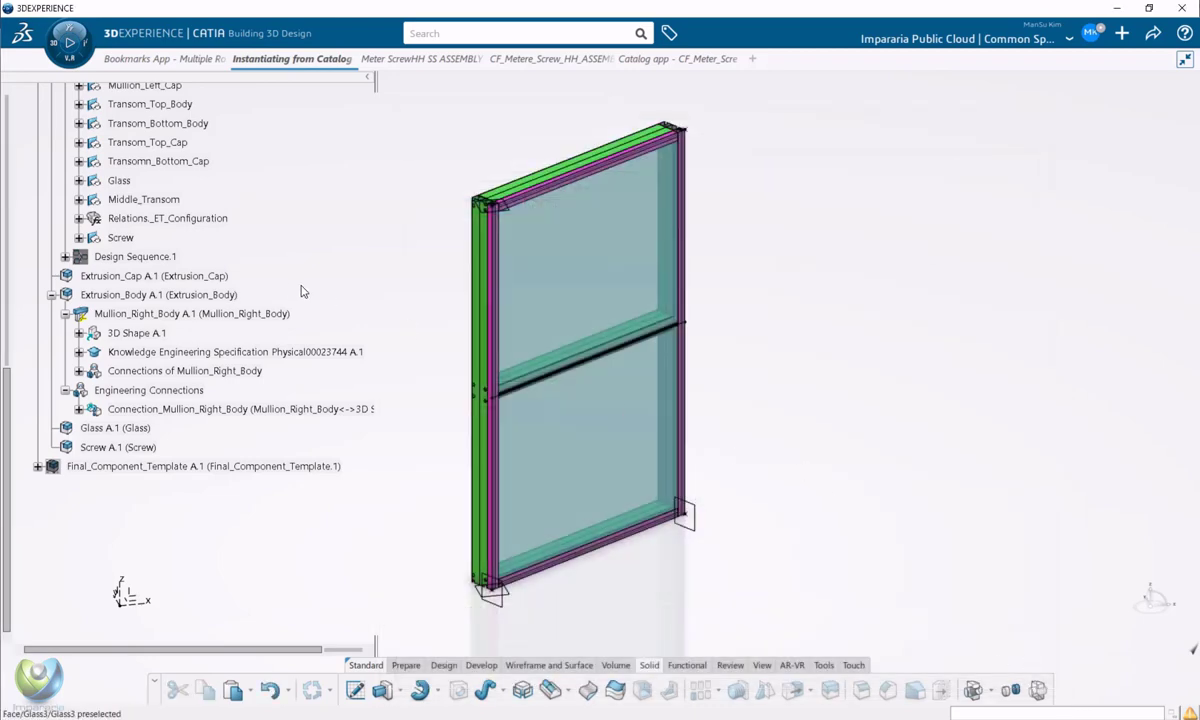
- Expand Final_Component_Template and open its Meter ScrewHH SS ASSEMBLY SCREW in its own tab
scroll(312, 259, "up", 1)
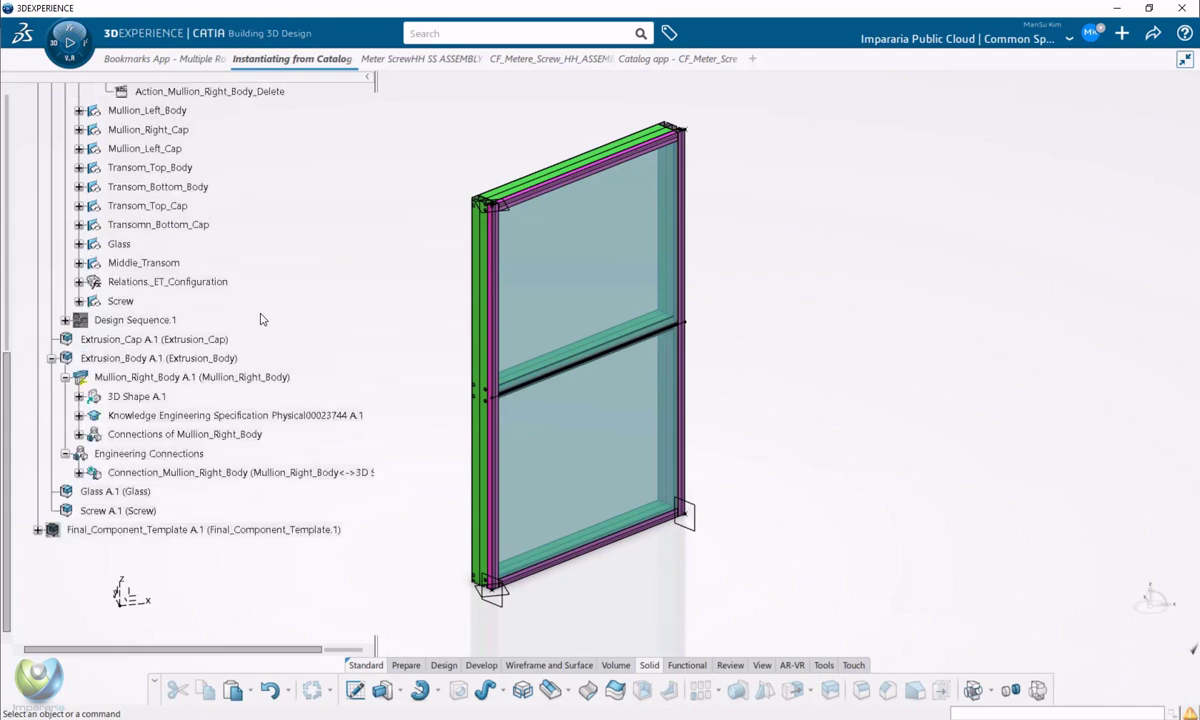
mouse_move(667, 62)
scroll(364, 358, "down", 2)
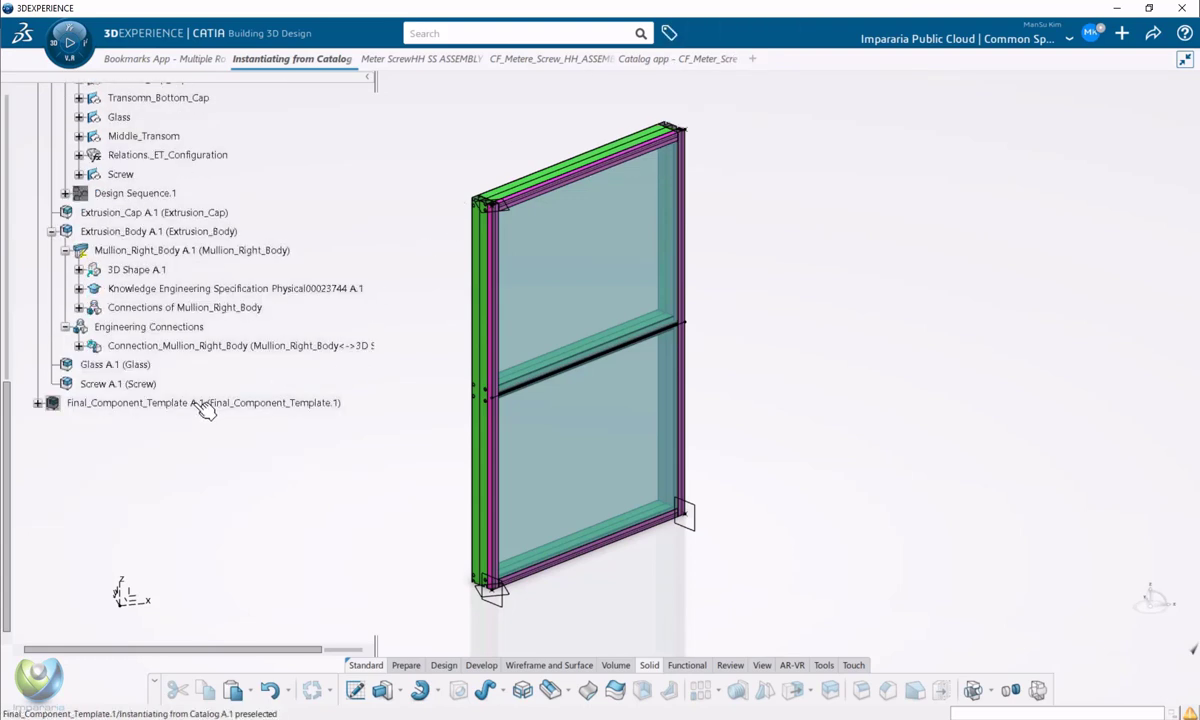
left_click(37, 402)
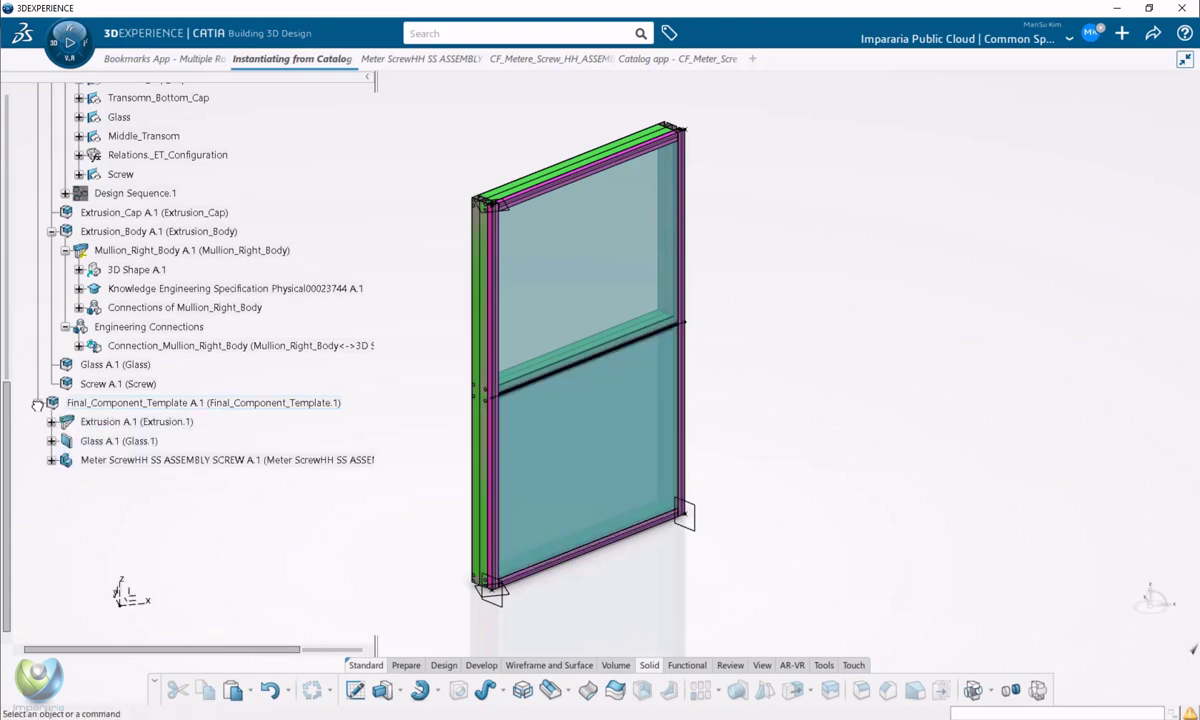
scroll(134, 388, "down", 2)
left_click(167, 333)
right_click(167, 333)
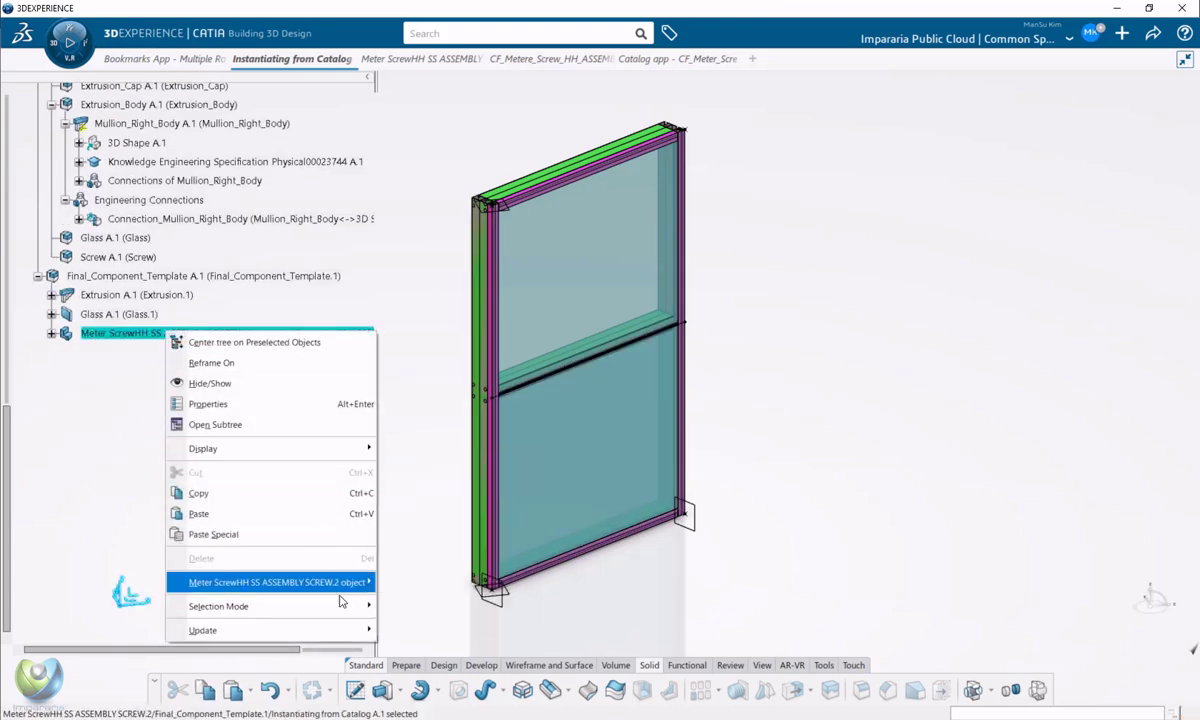
mouse_move(340, 582)
left_click(426, 602)
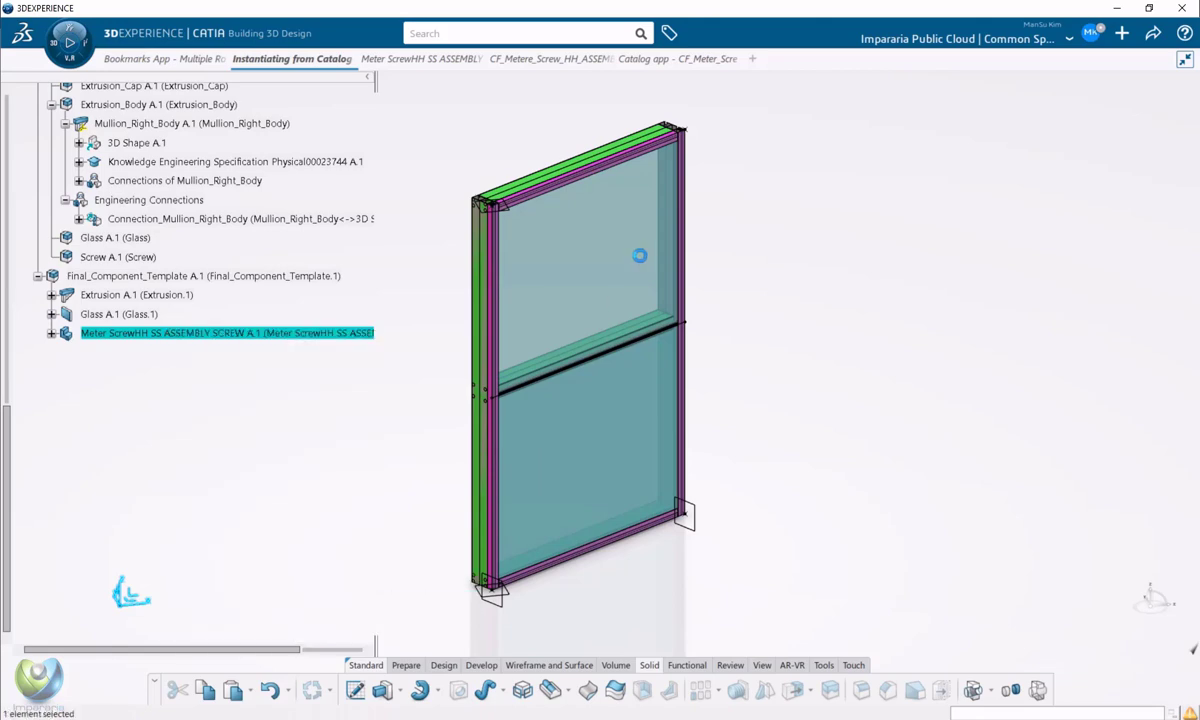
mouse_move(449, 407)
middle_mouse_down()
mouse_move(530, 488)
mouse_move(691, 380)
mouse_move(667, 447)
mouse_move(439, 391)
middle_mouse_up()
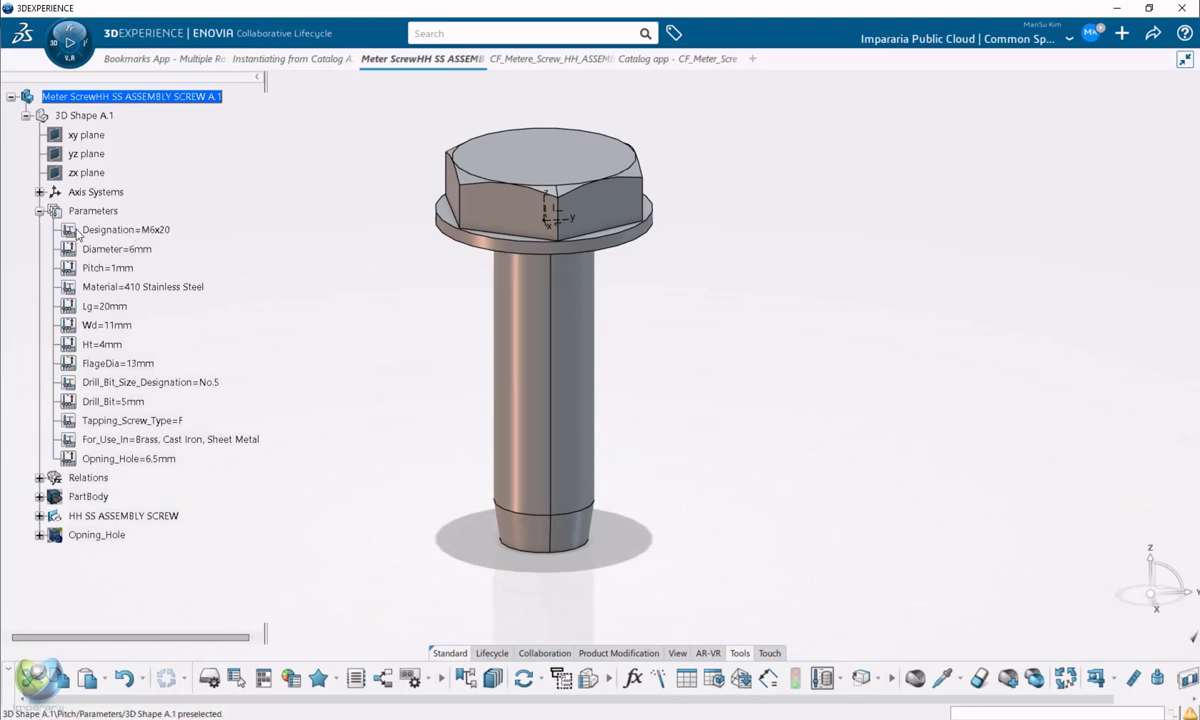
- Open the screw's Designation parameter for editing and close it with the value as it is
left_click(140, 230)
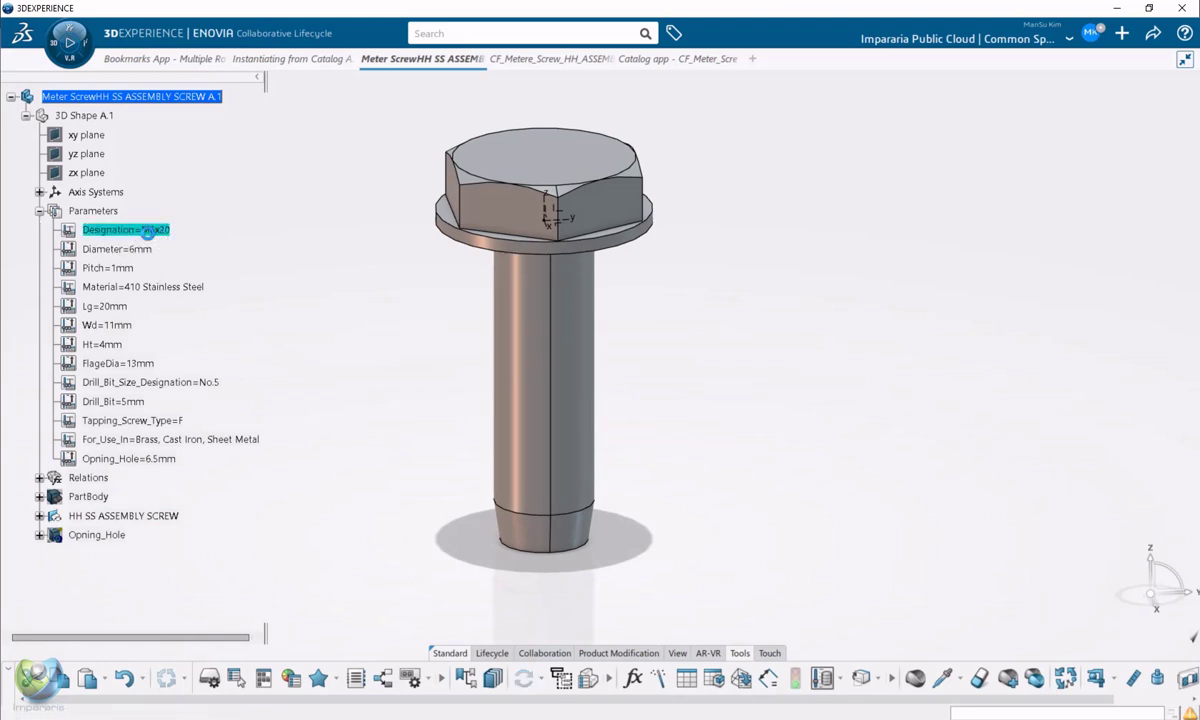
double_click(147, 230)
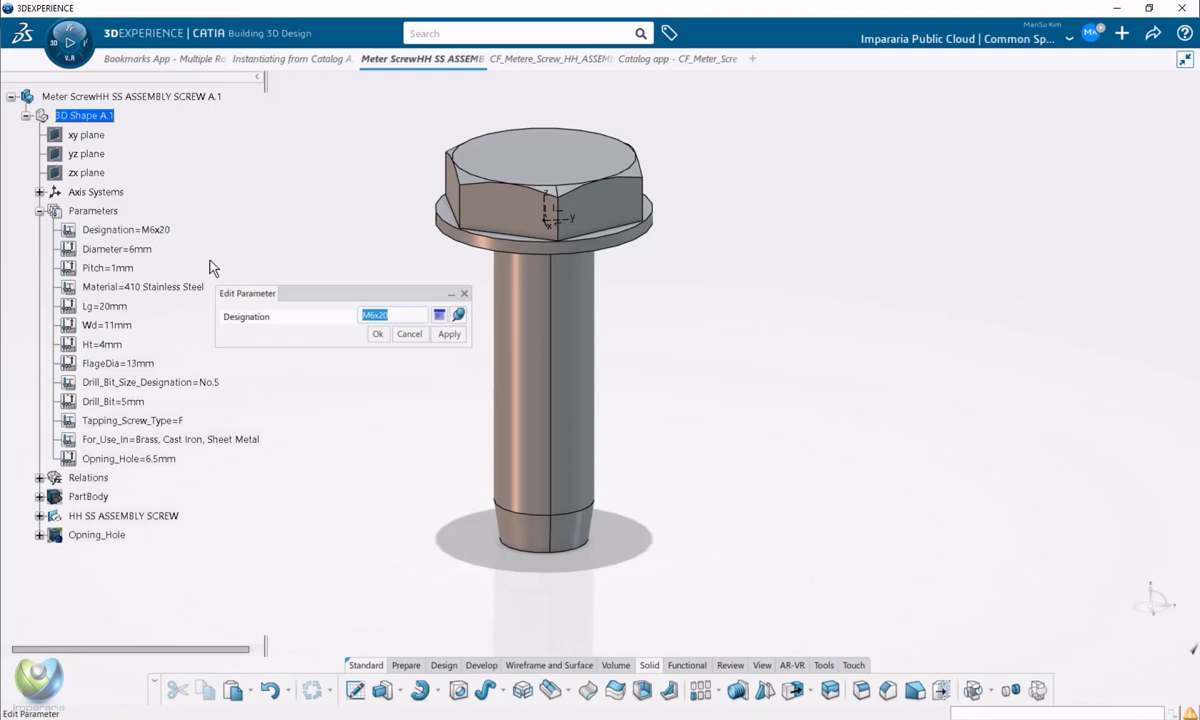
left_click(378, 333)
- Apply the M6x15 configuration in the screw's design table, select M6x25, and cancel the table changes
left_click(39, 477)
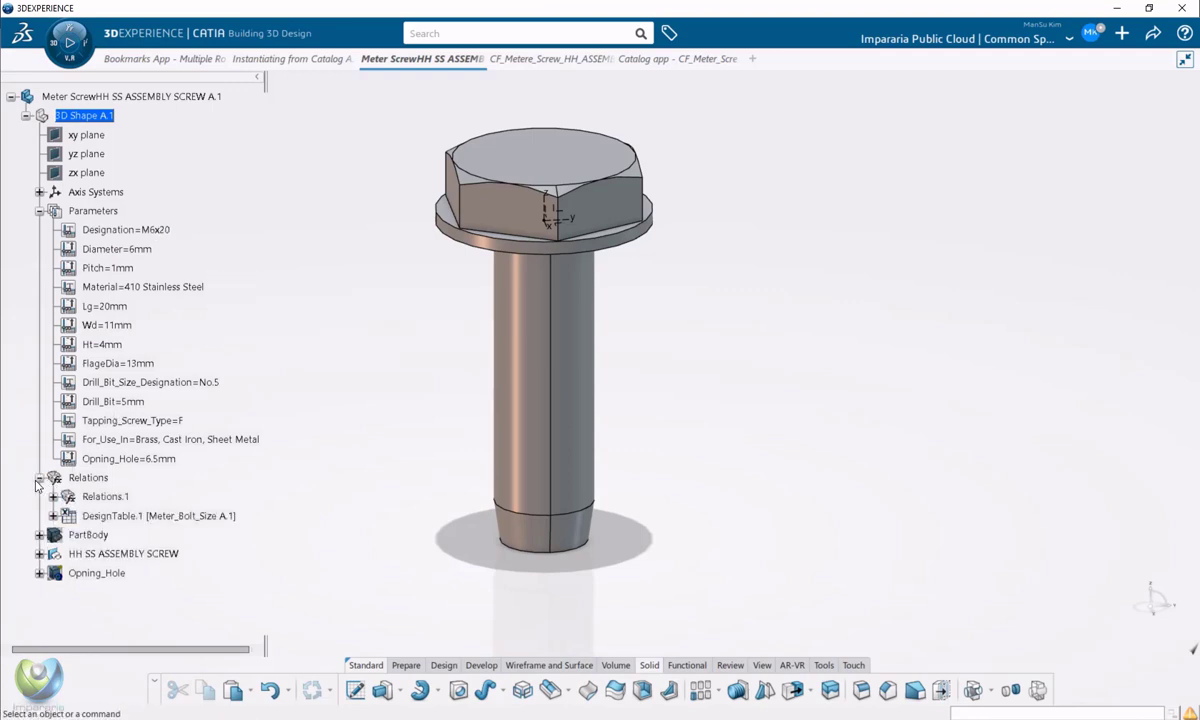
double_click(120, 515)
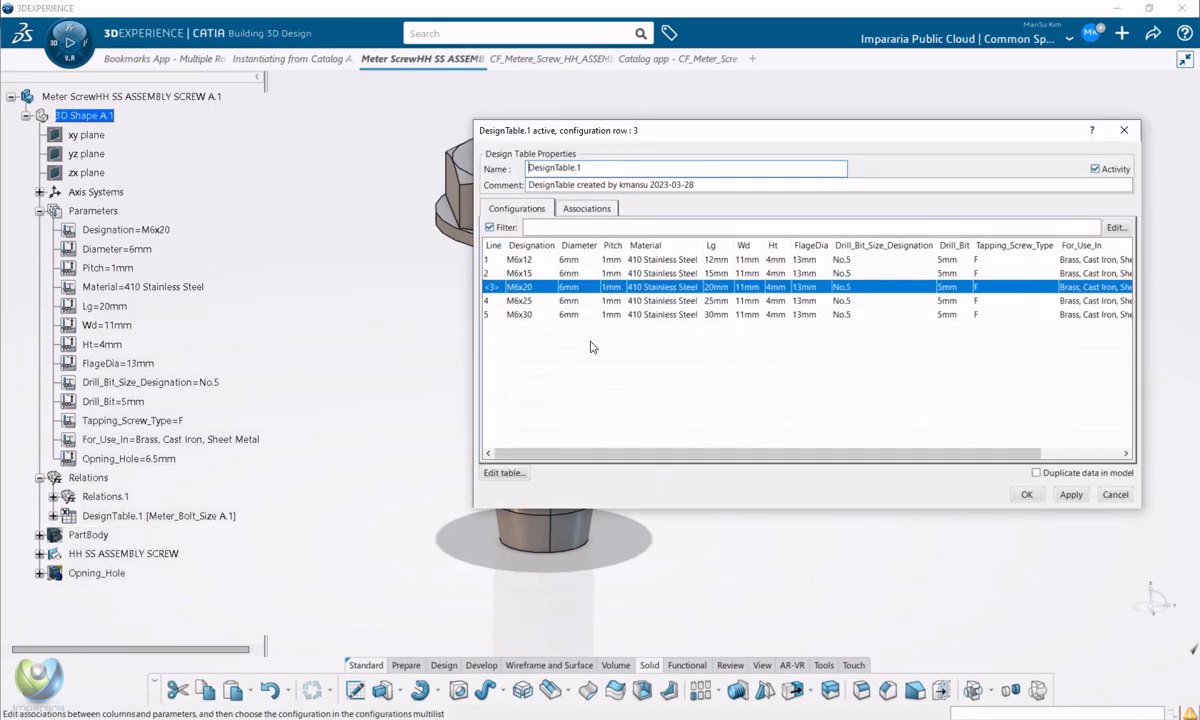
left_click(505, 273)
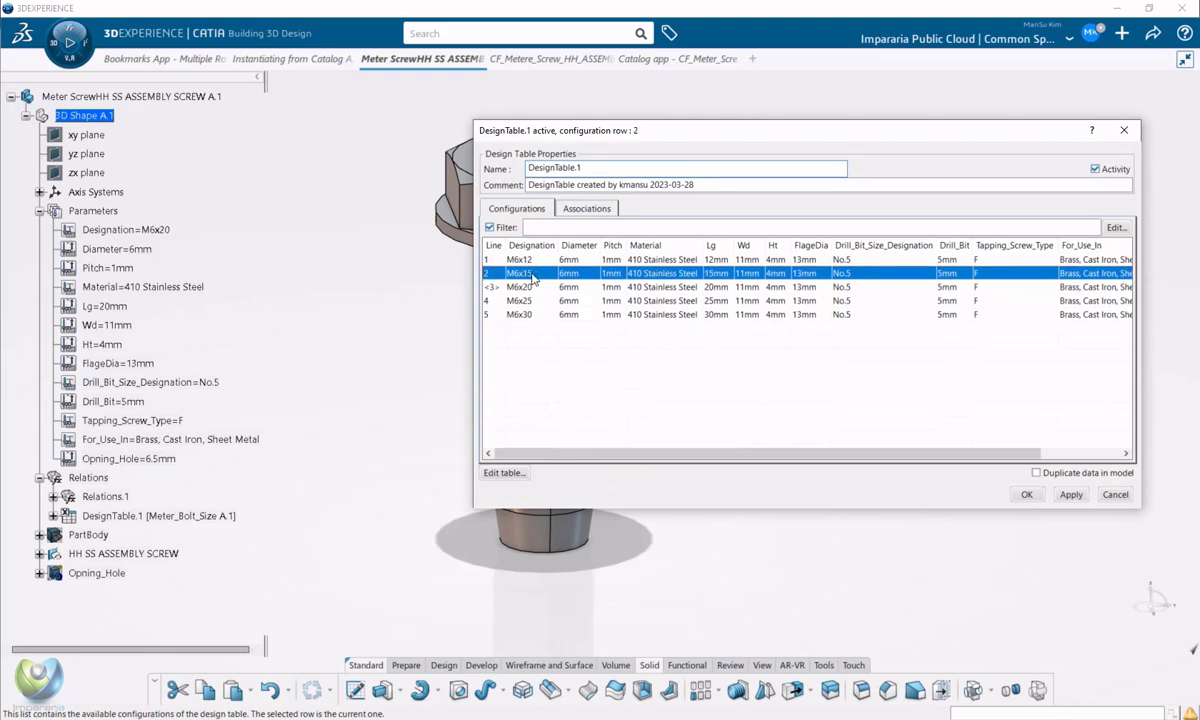
left_click(1070, 494)
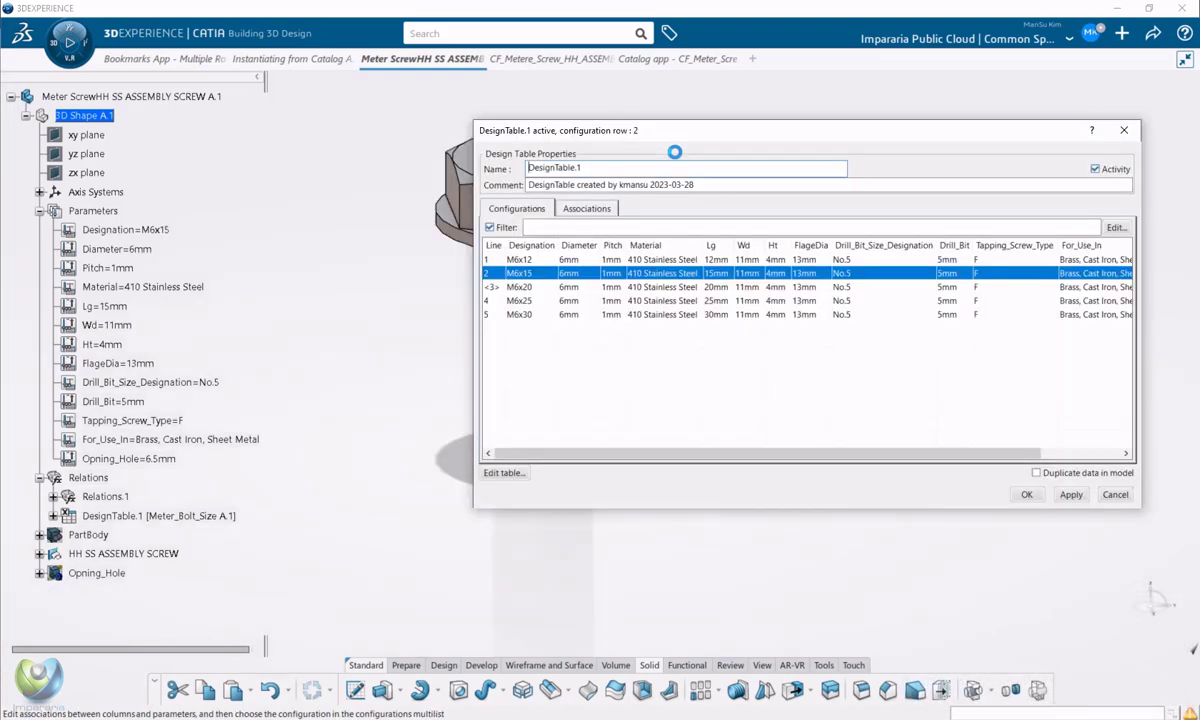
left_click_drag(673, 133, 775, 159)
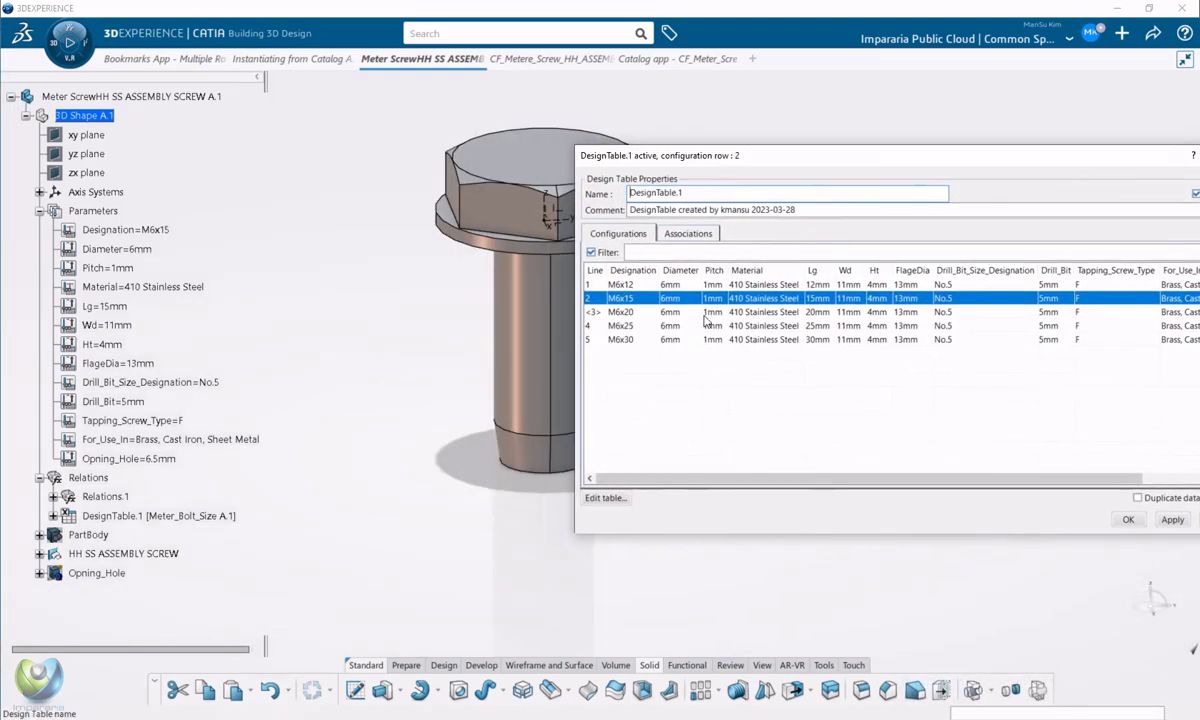
left_click(660, 326)
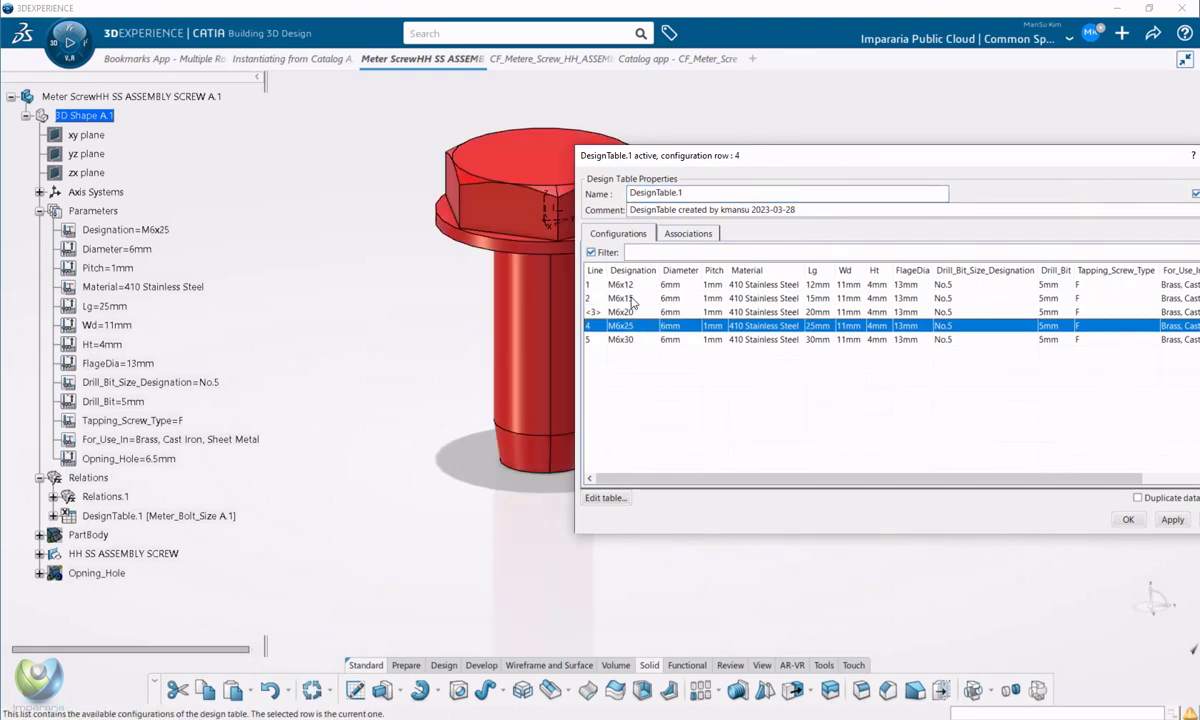
left_click_drag(809, 158, 603, 188)
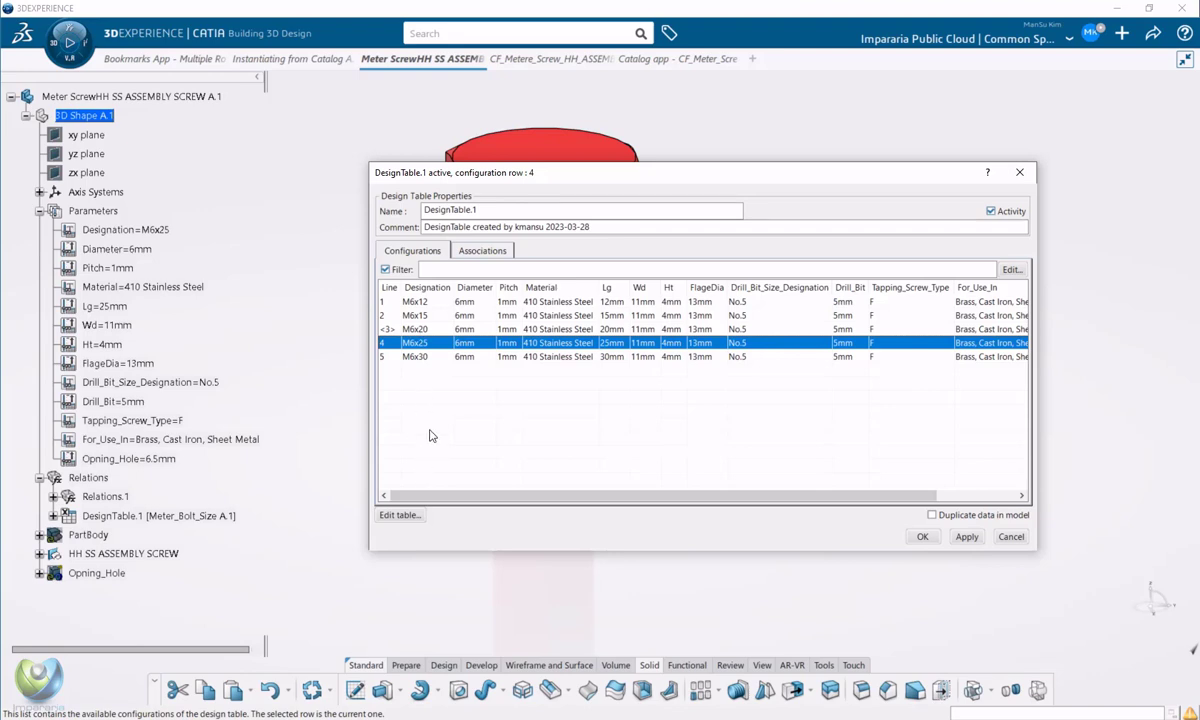
left_click(1011, 537)
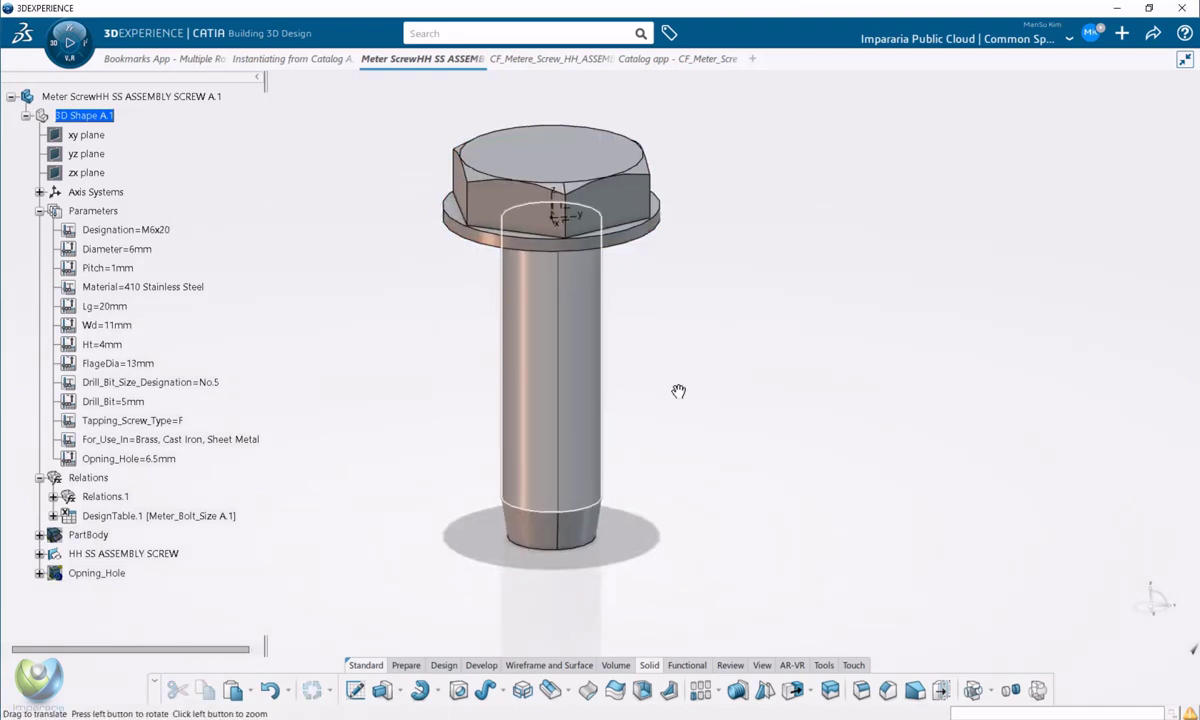
- Collapse the screw's Parameters node and highlight the whole screw part before clearing the selection
left_click(40, 211)
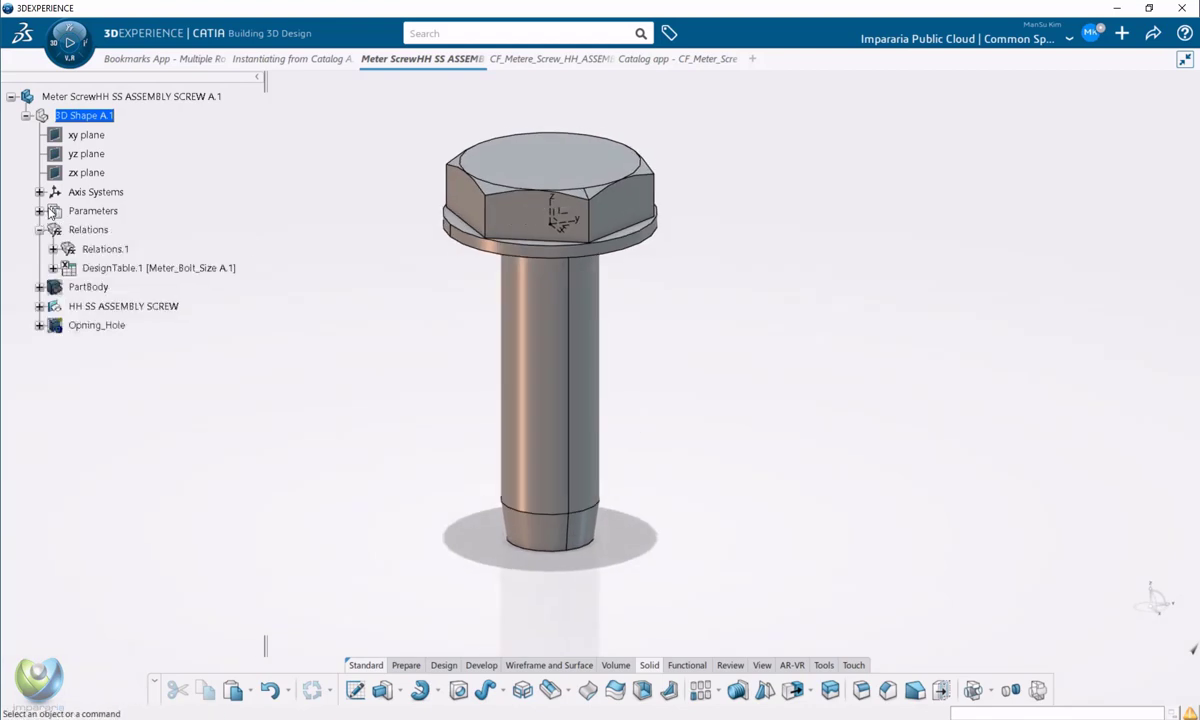
left_click(150, 97)
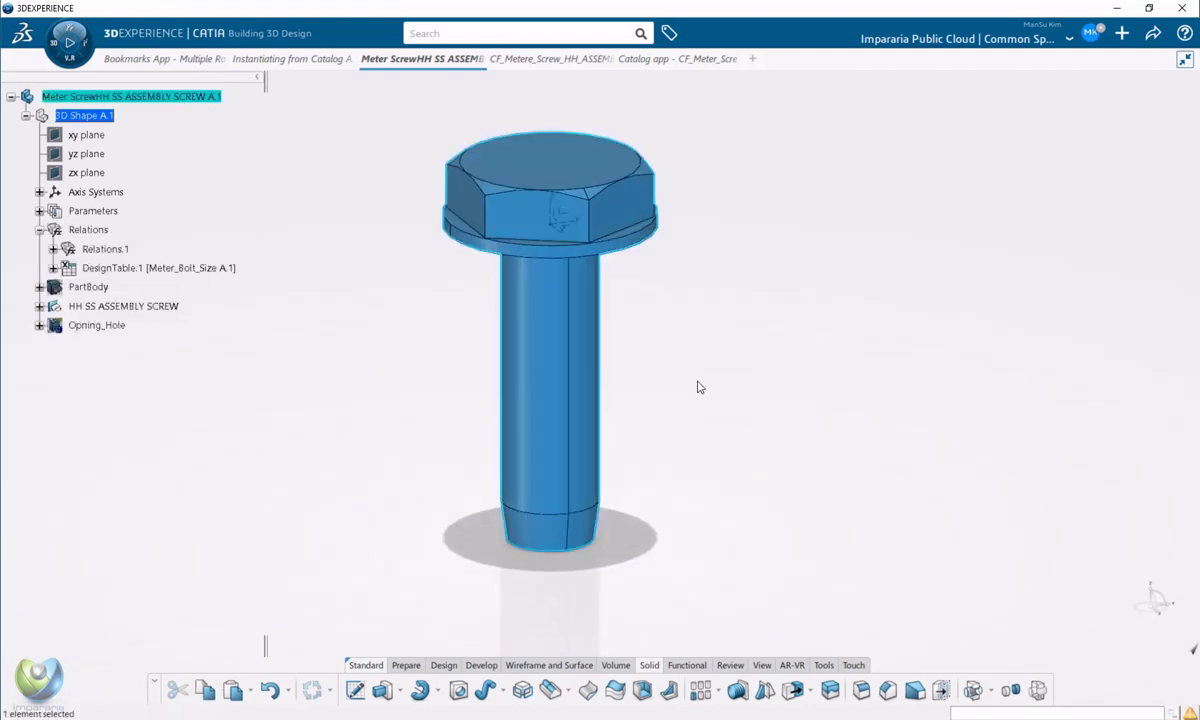
left_click(667, 404)
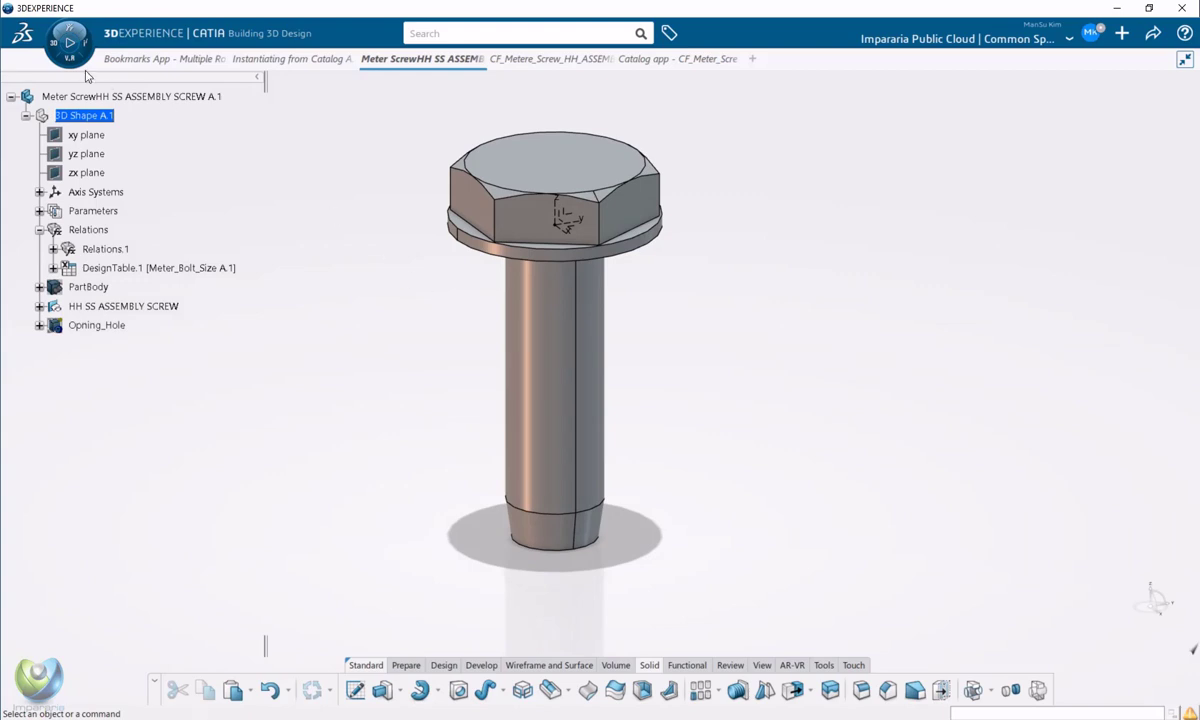
- Search the available apps for "compo" to locate Component Family Definition, and close the app list without launching anything
left_click(70, 42)
left_click(37, 145)
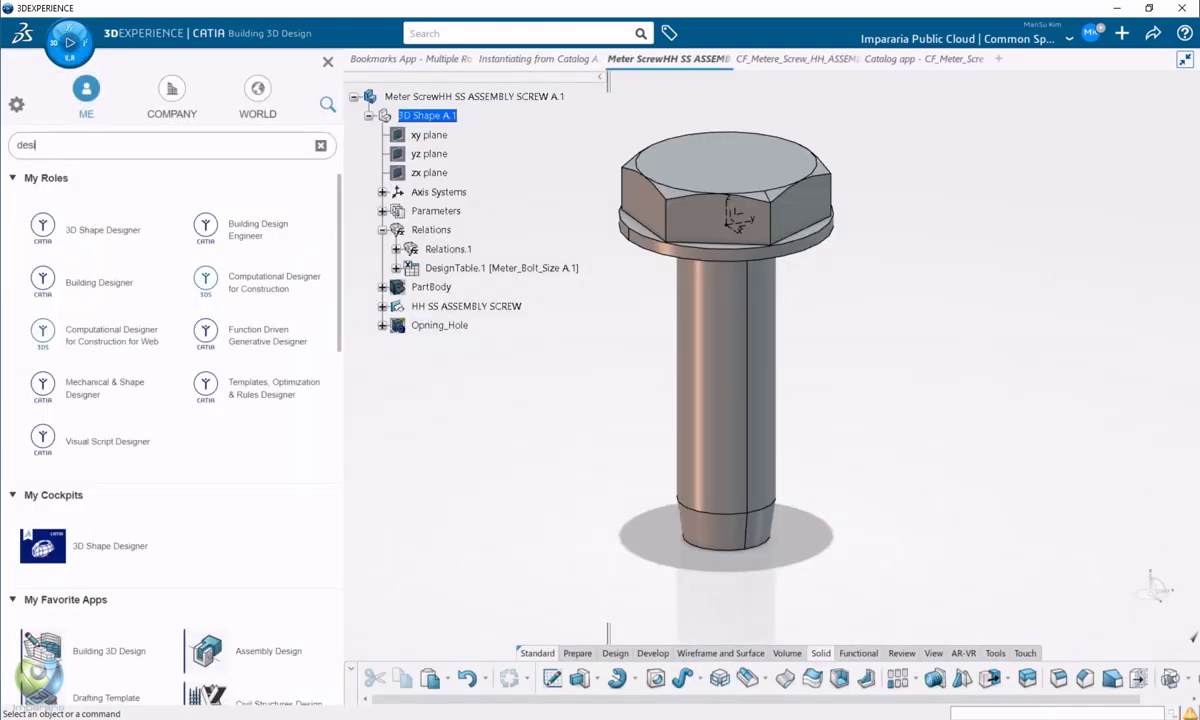
type("compo")
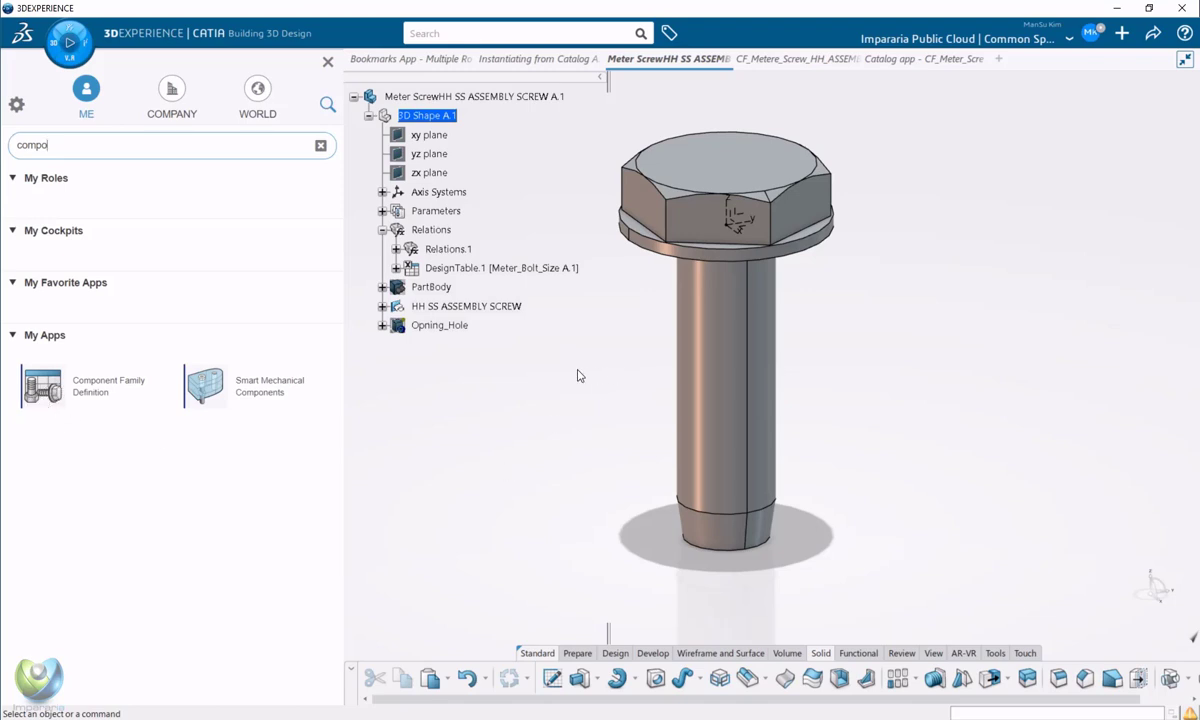
left_click(327, 62)
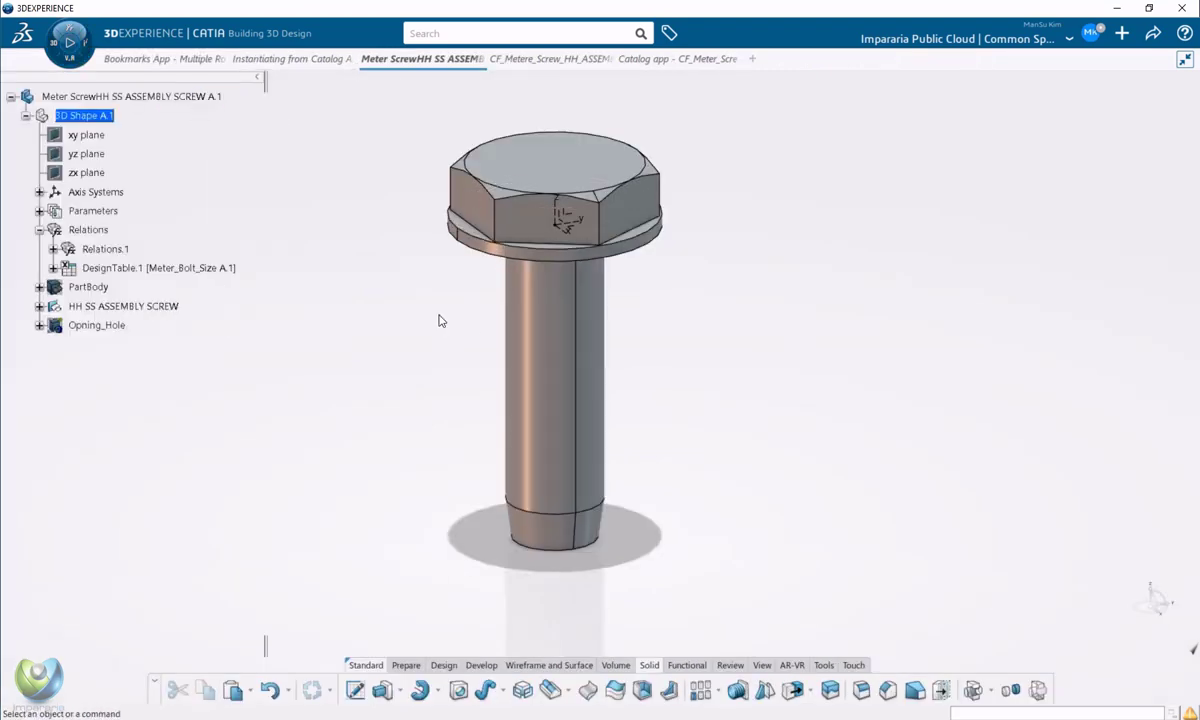
- Open the screw product's properties, review its reference data down to the Maturity State, and close them without changes
left_click(203, 96)
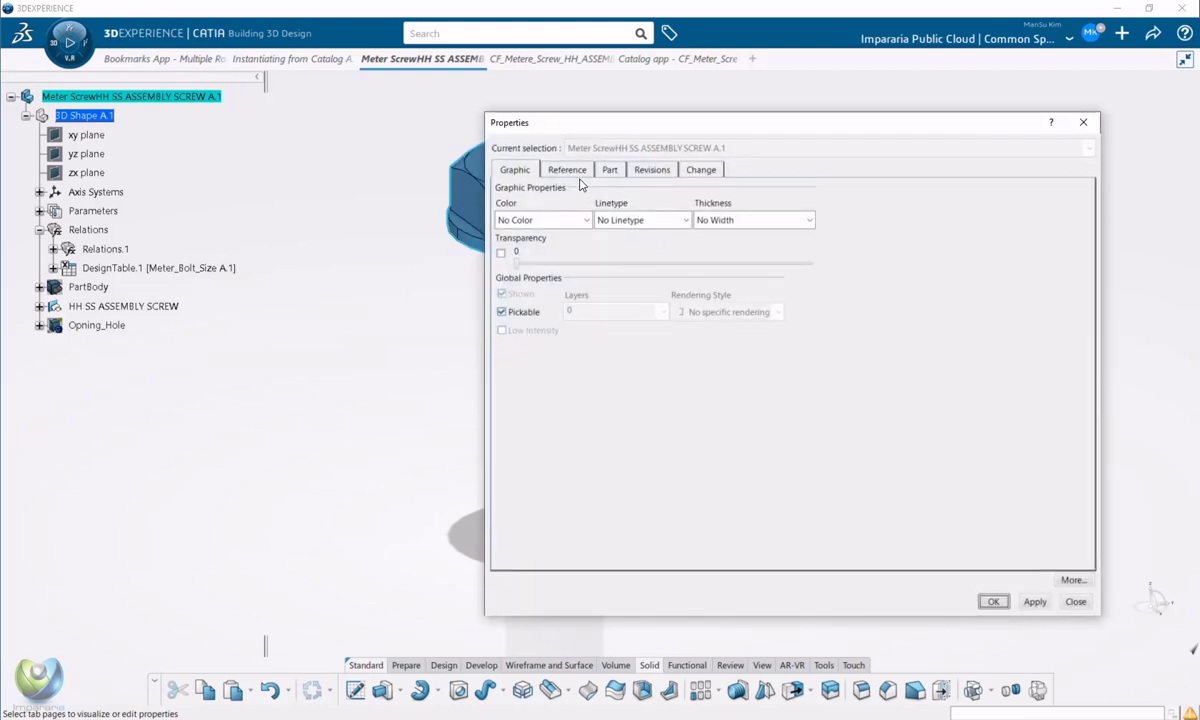
left_click(576, 172)
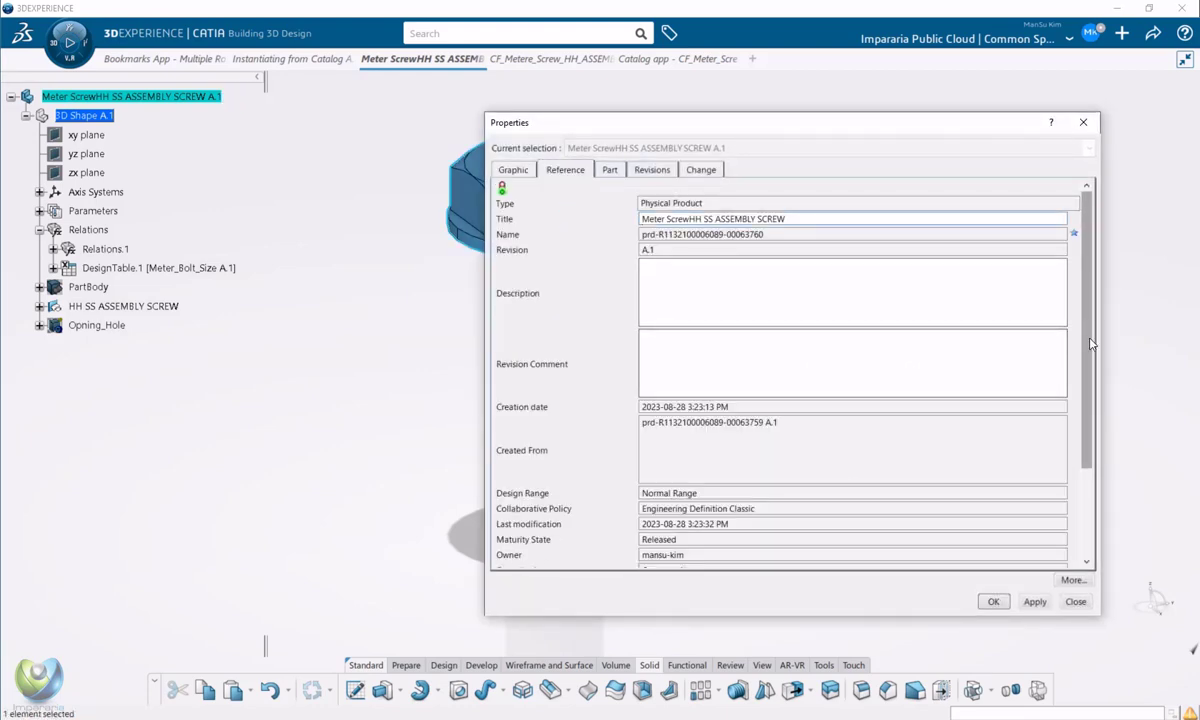
left_click_drag(1091, 344, 1076, 425)
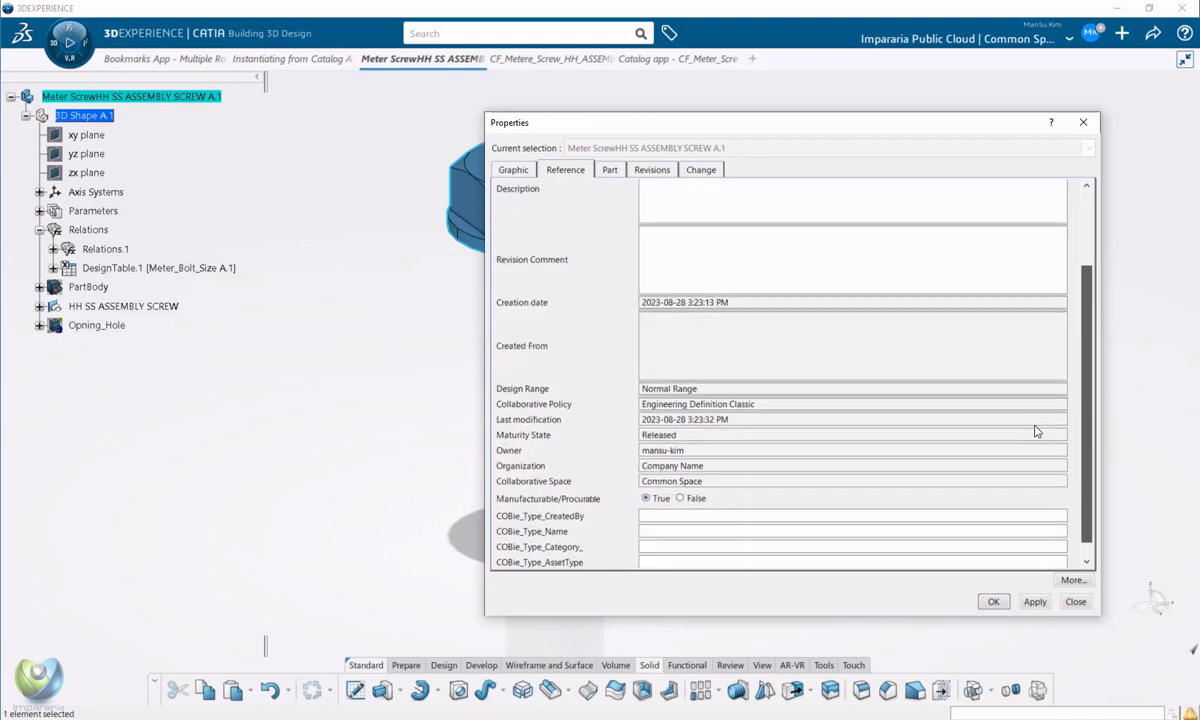
double_click(663, 436)
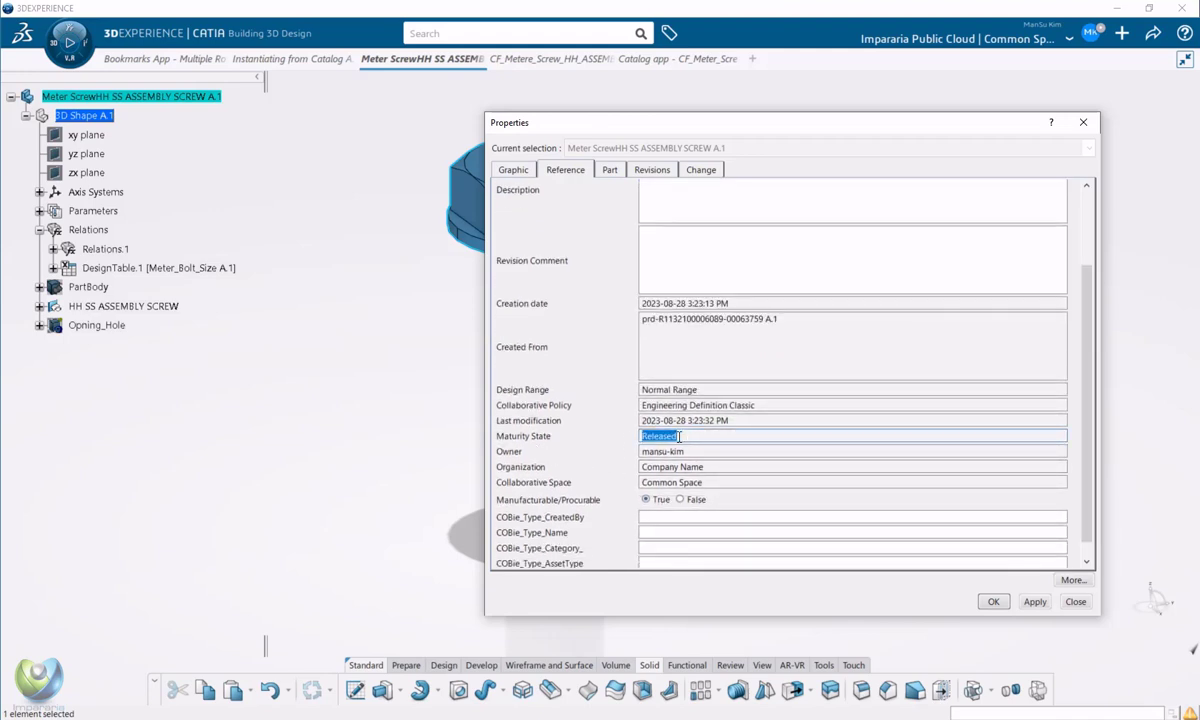
left_click_drag(712, 124, 676, 99)
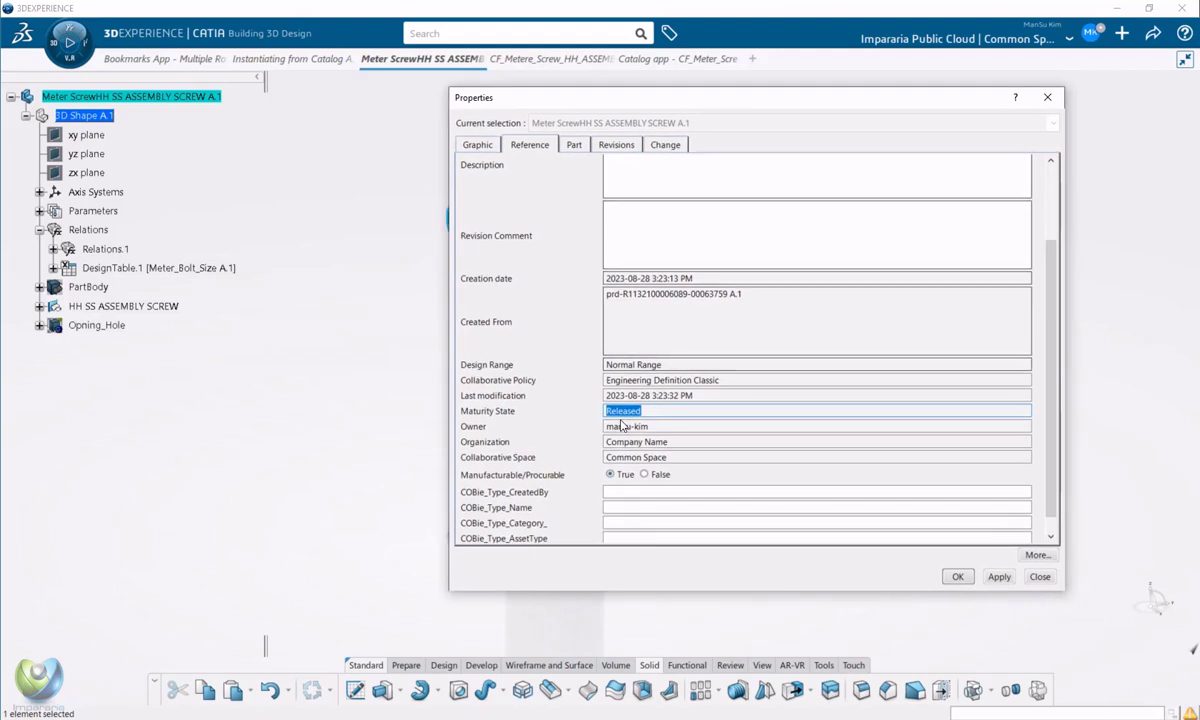
scroll(621, 425, "down", 1)
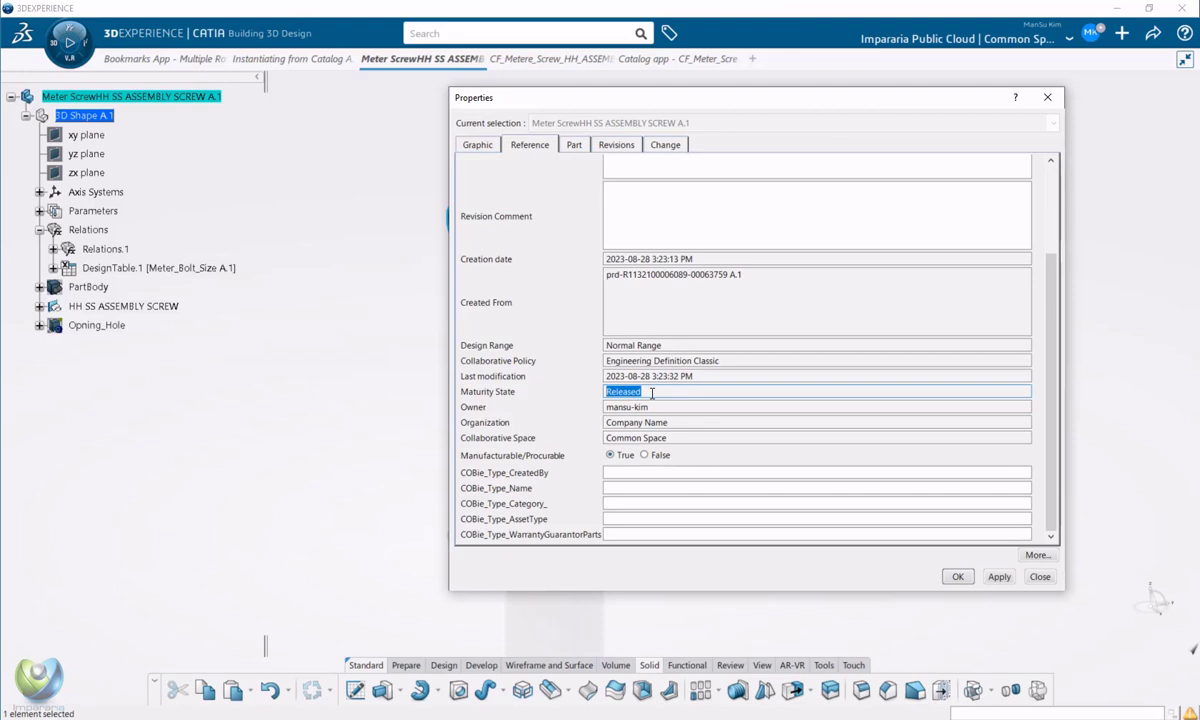
key("Escape")
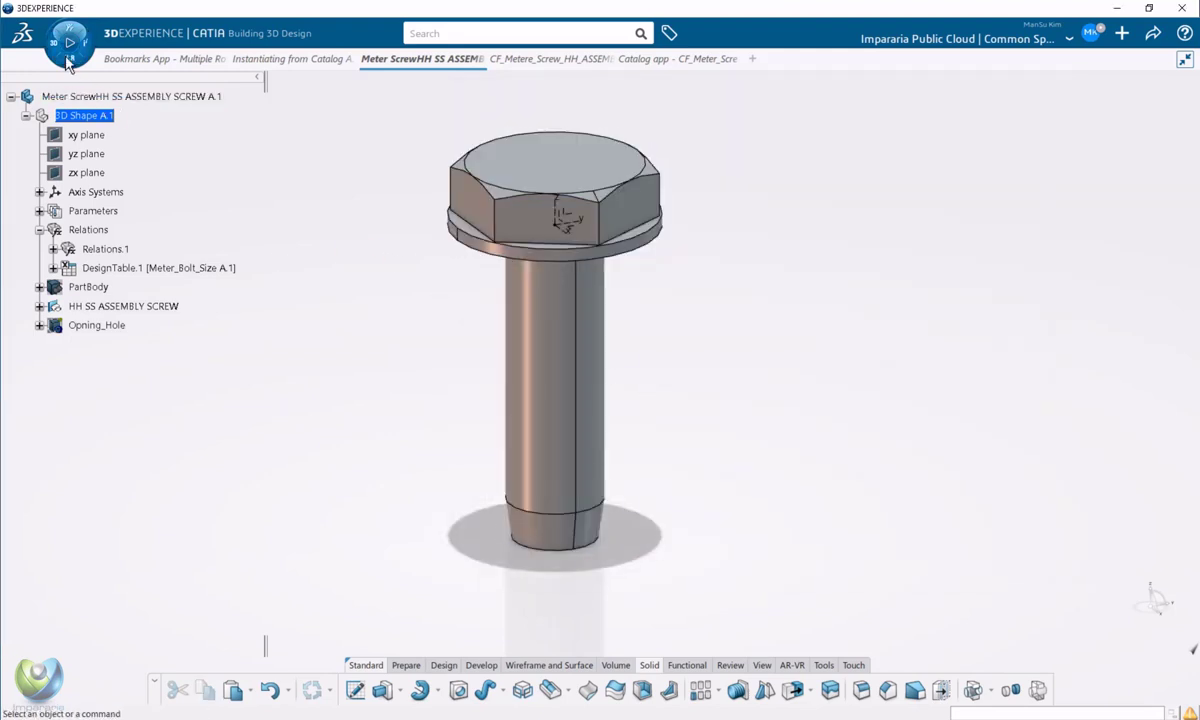
- Search the available apps for "coll" and switch to the Collaborative Lifecycle app
left_click(68, 62)
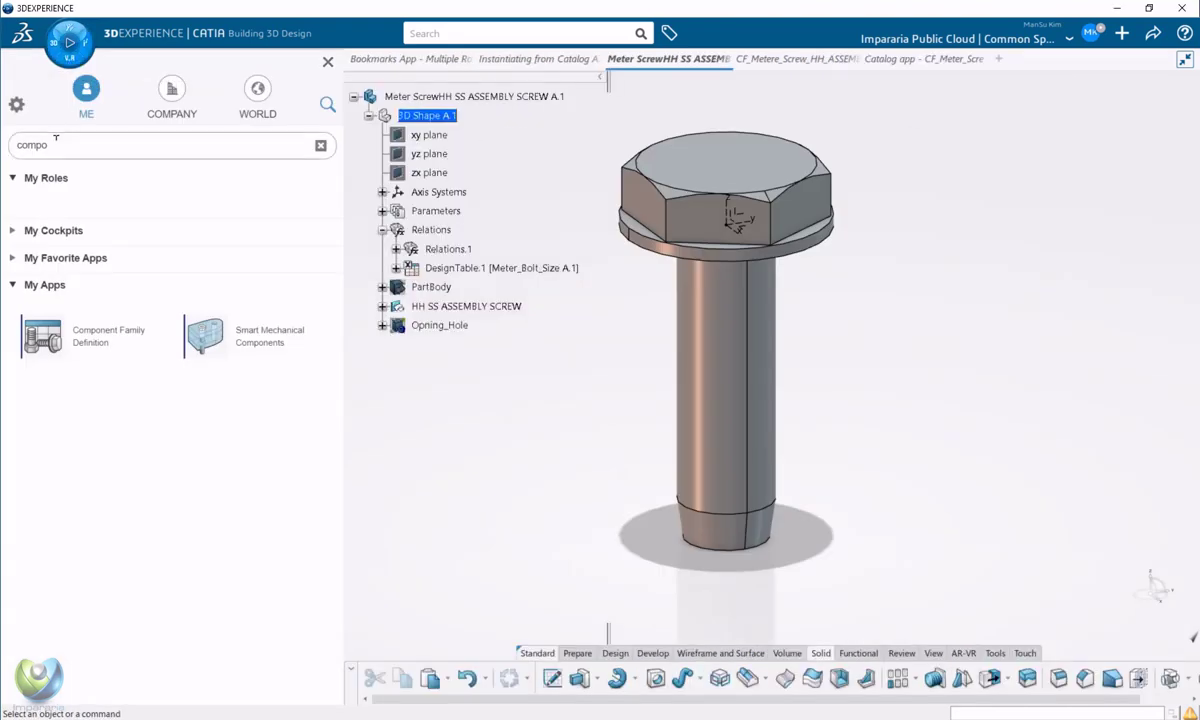
type("coll")
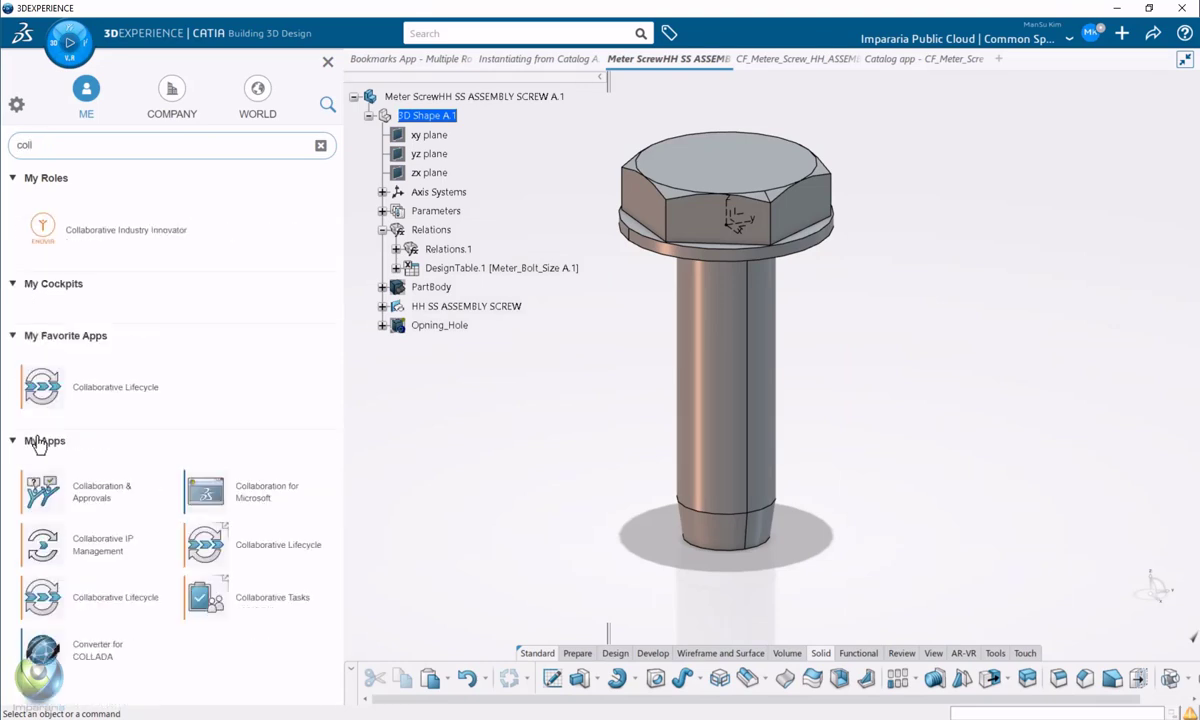
left_click(43, 386)
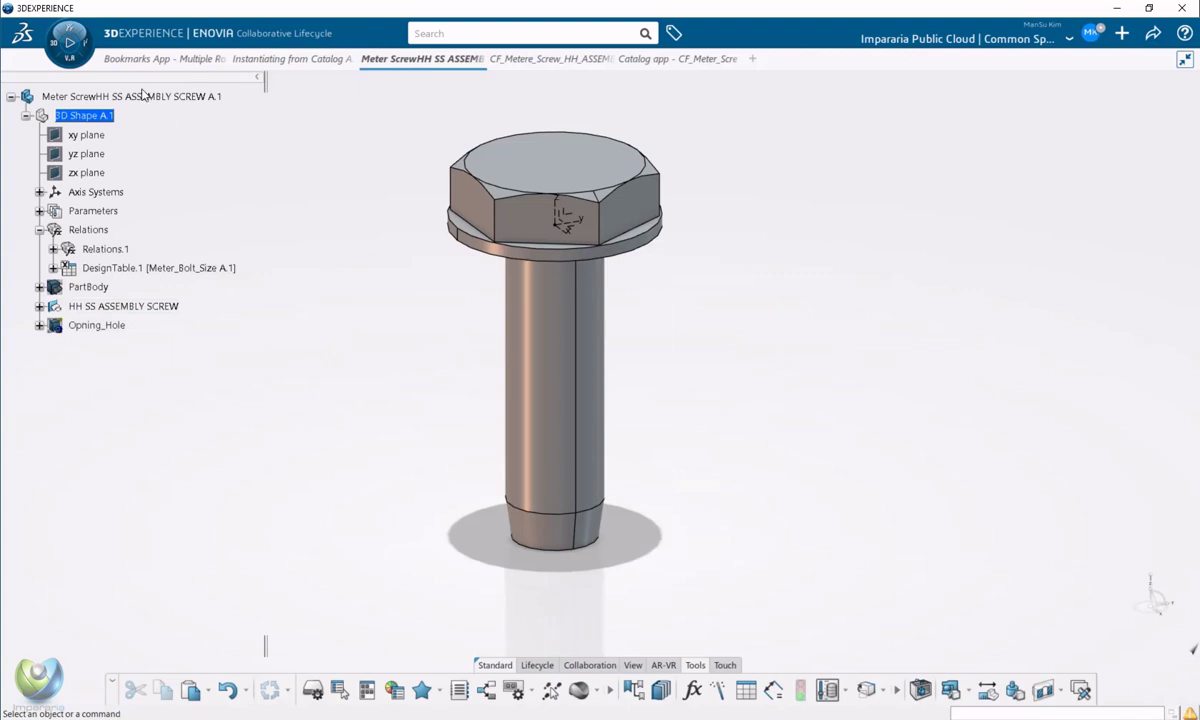
- Start the Maturity command on the root screw product and examine the available transitions, selecting Make obsolete
left_click(143, 95)
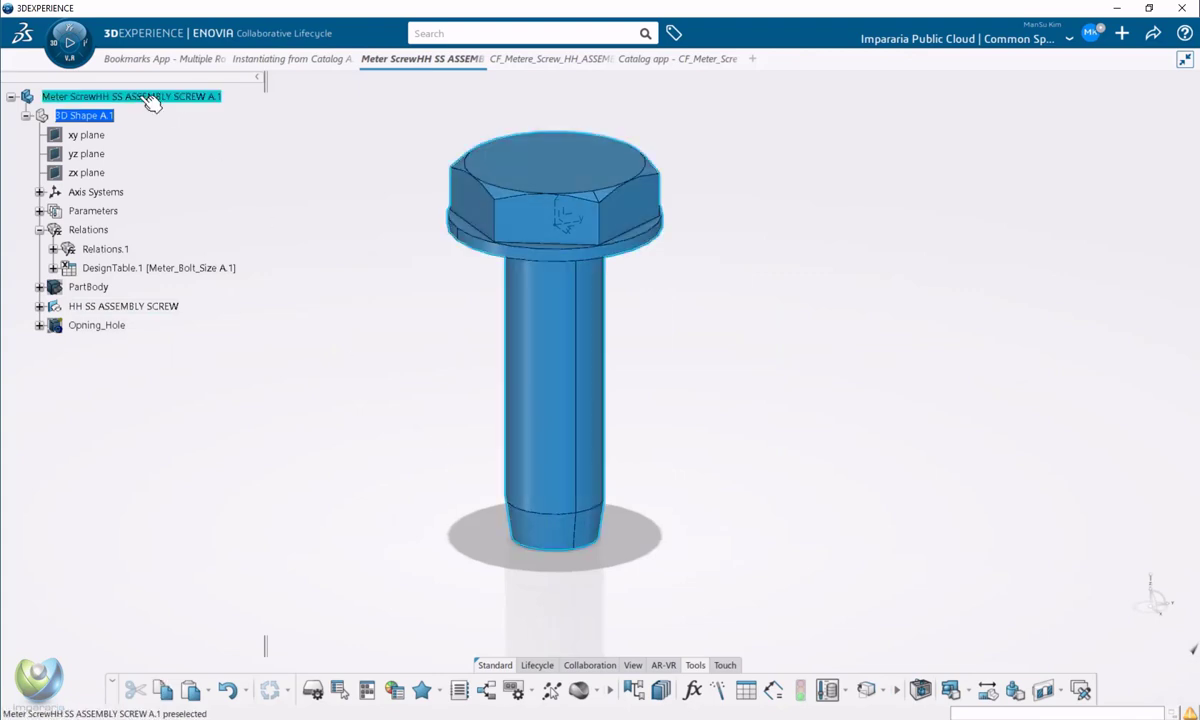
left_click(541, 667)
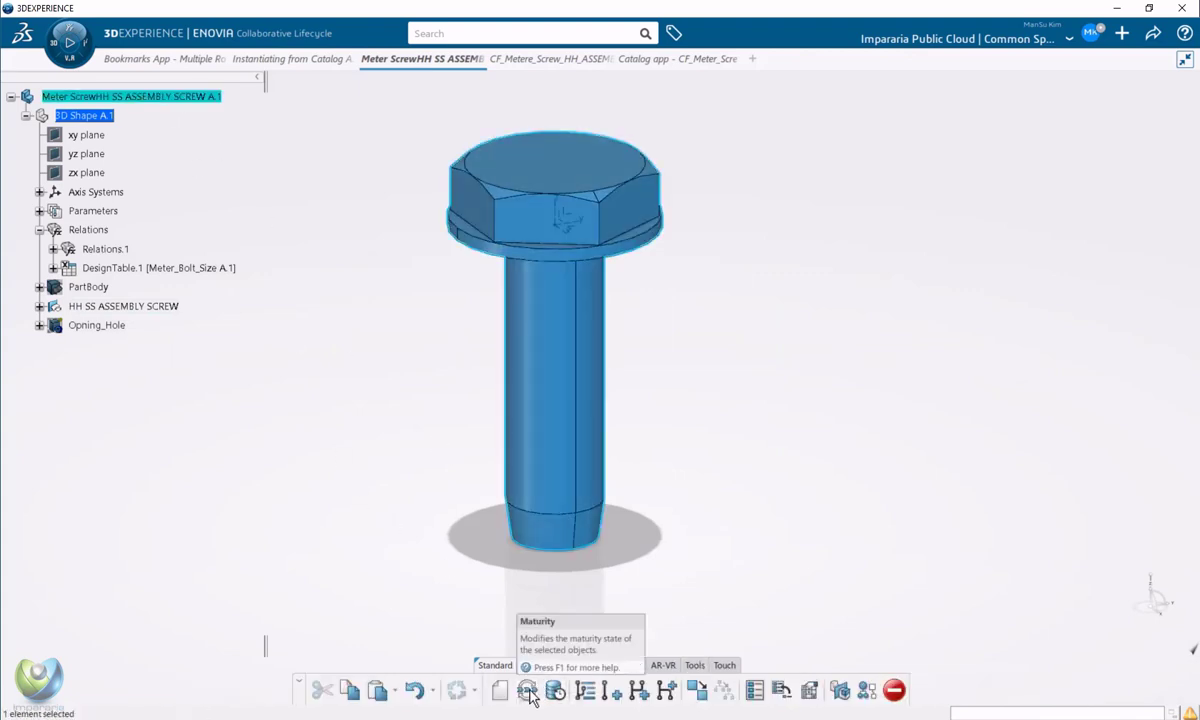
left_click(527, 690)
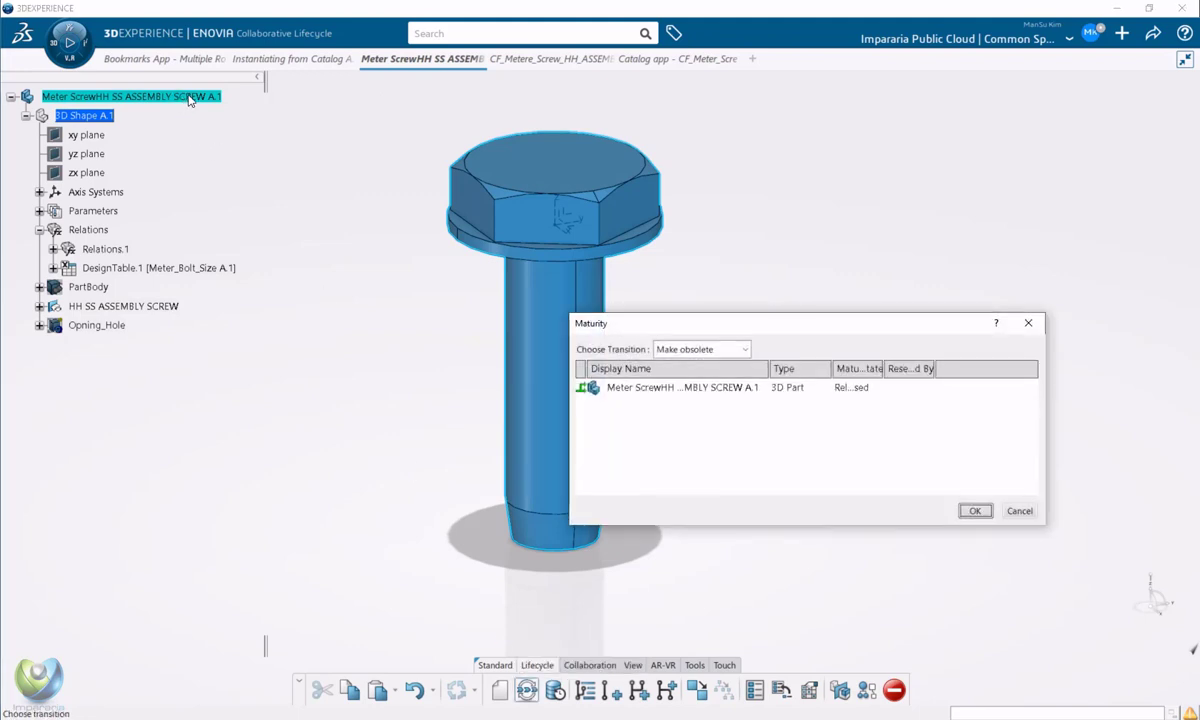
left_click(746, 350)
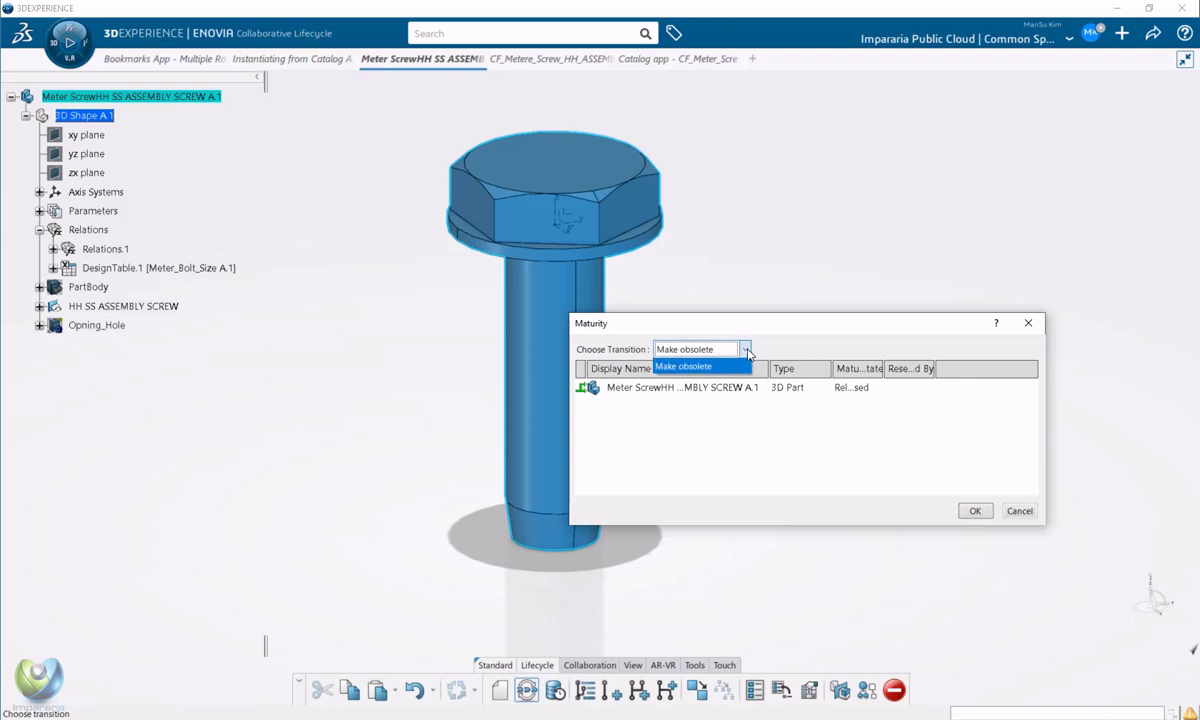
left_click(742, 366)
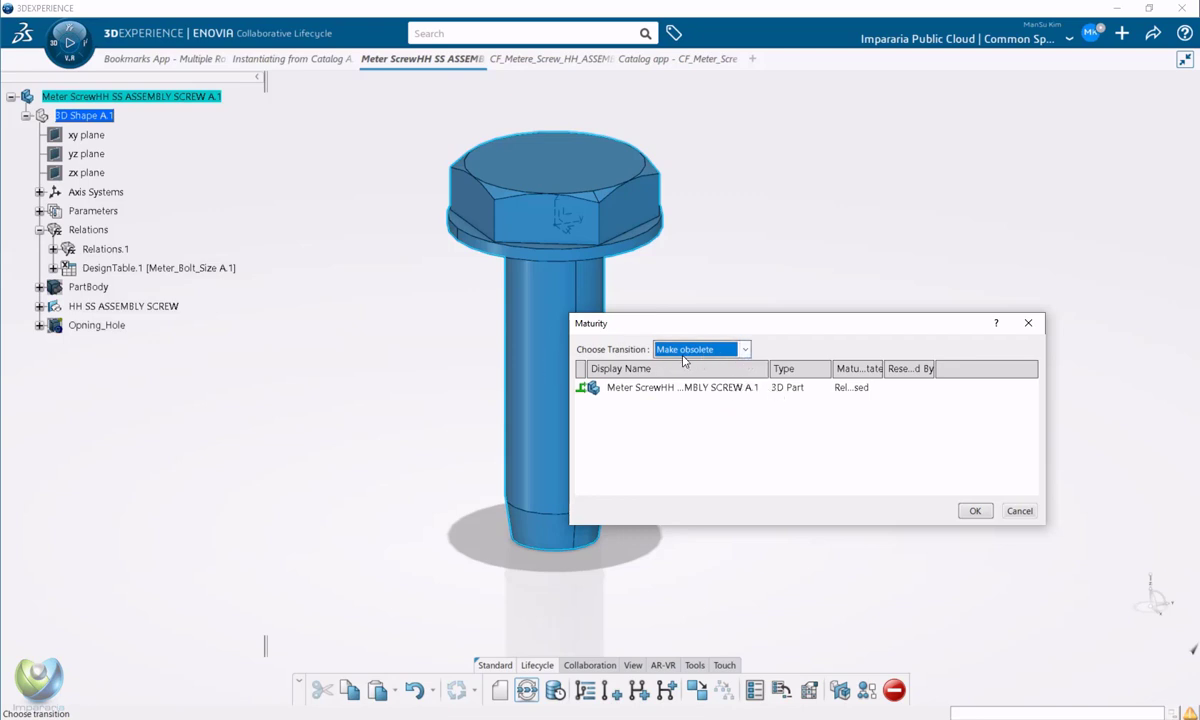
left_click(745, 350)
left_click(700, 367)
- Widen the Maturity State column to read it in full, recheck the transition choices, and cancel the maturity change
left_click_drag(886, 368, 965, 368)
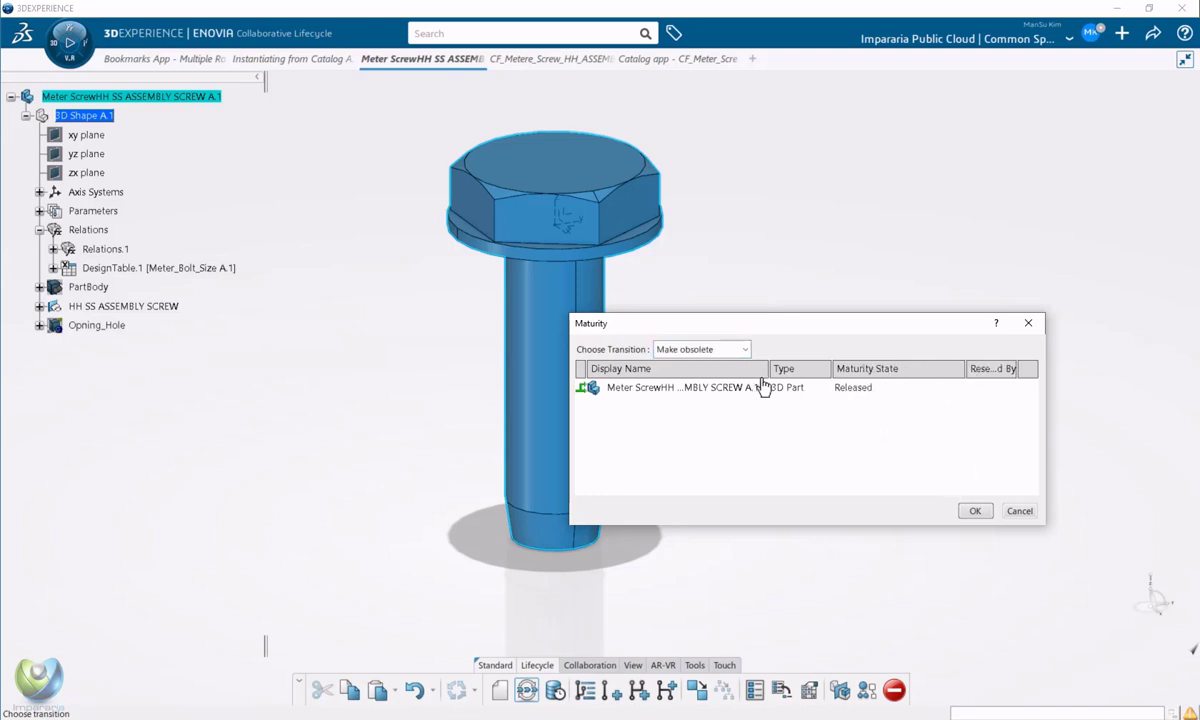
left_click(745, 350)
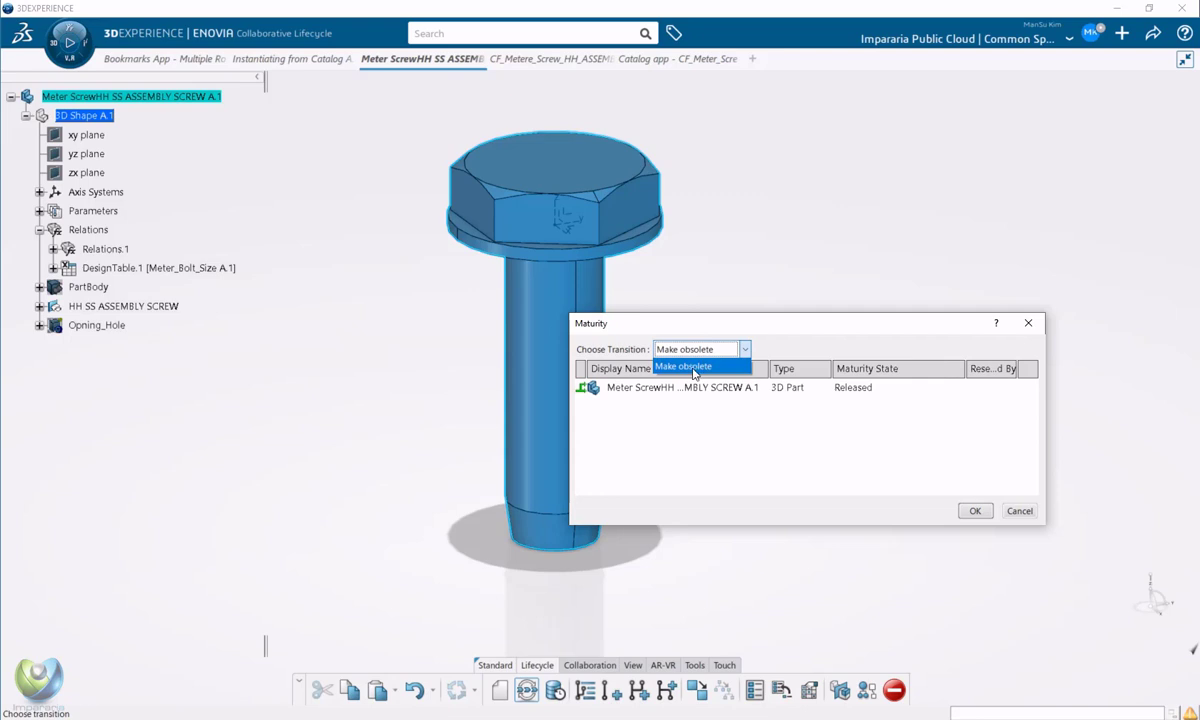
left_click(697, 367)
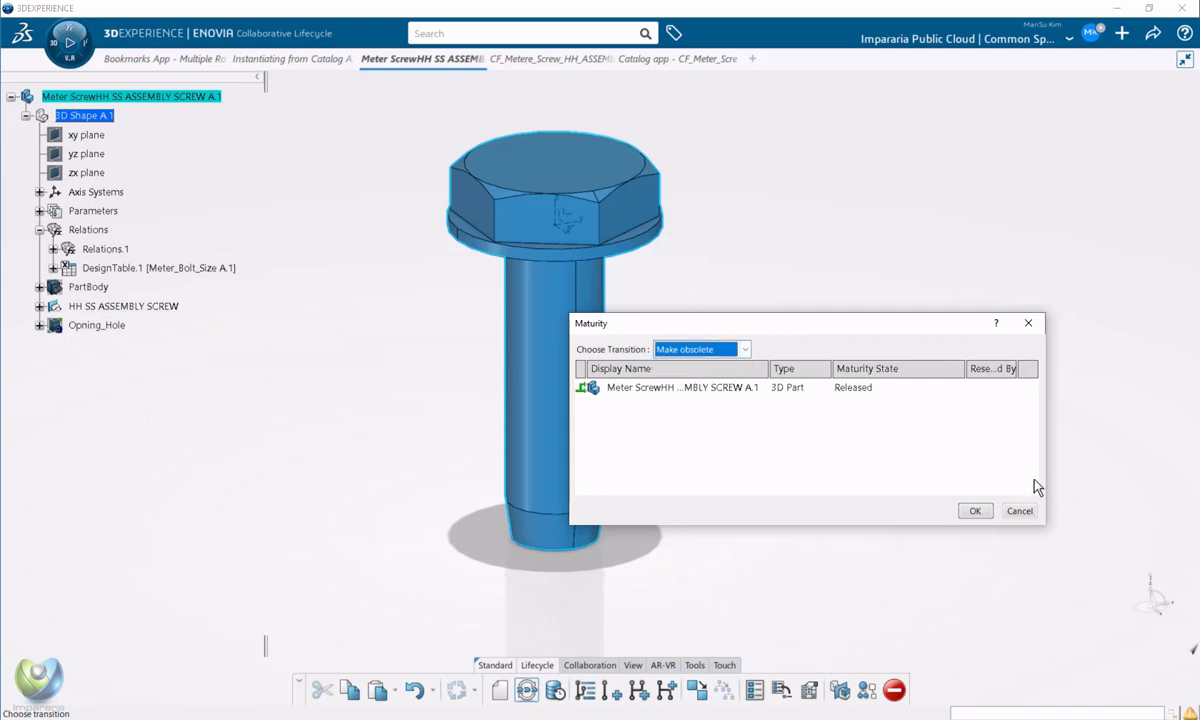
left_click(1020, 511)
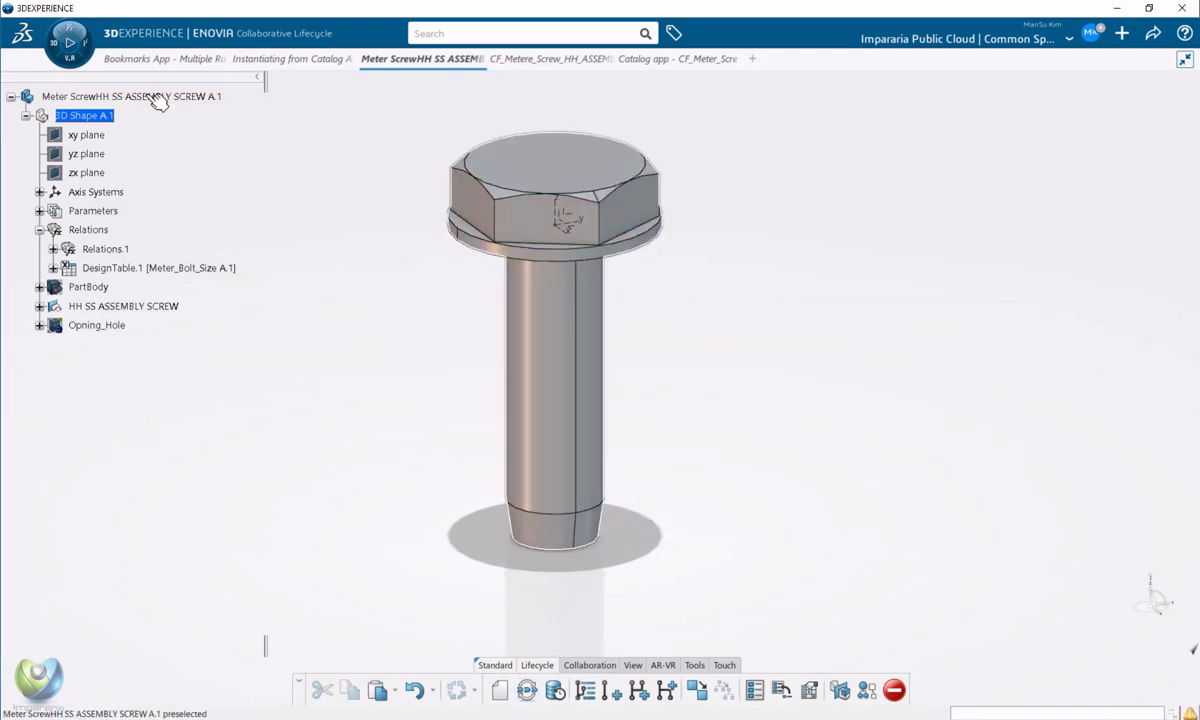
- Switch to the CF_Metere_Screw_HH_ASSEMBLY component family, view its Test and Resolve Family Items options, and close them without executing
left_click(519, 66)
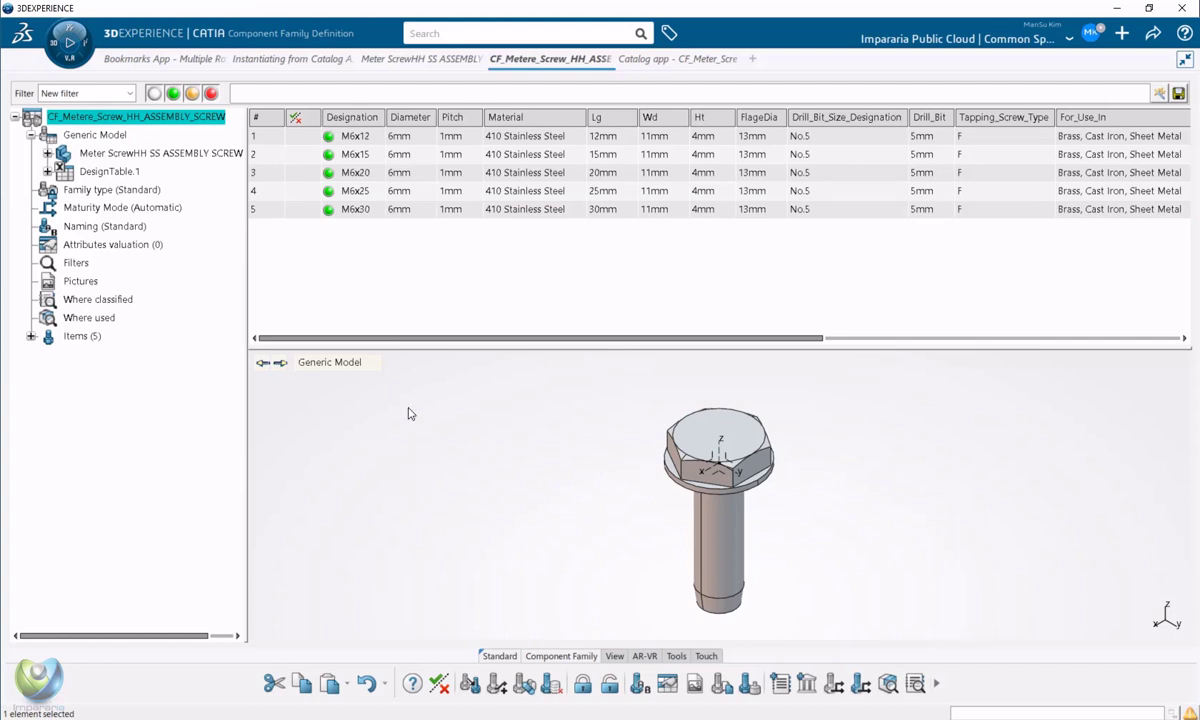
left_click(467, 688)
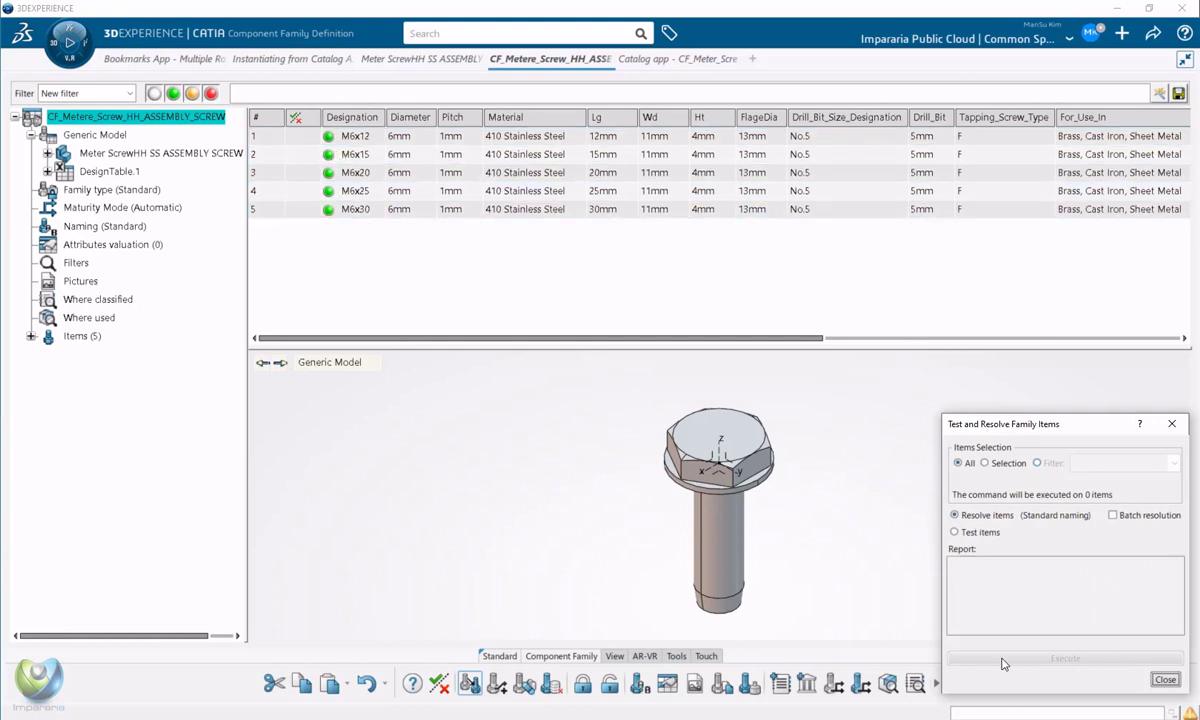
left_click(1166, 680)
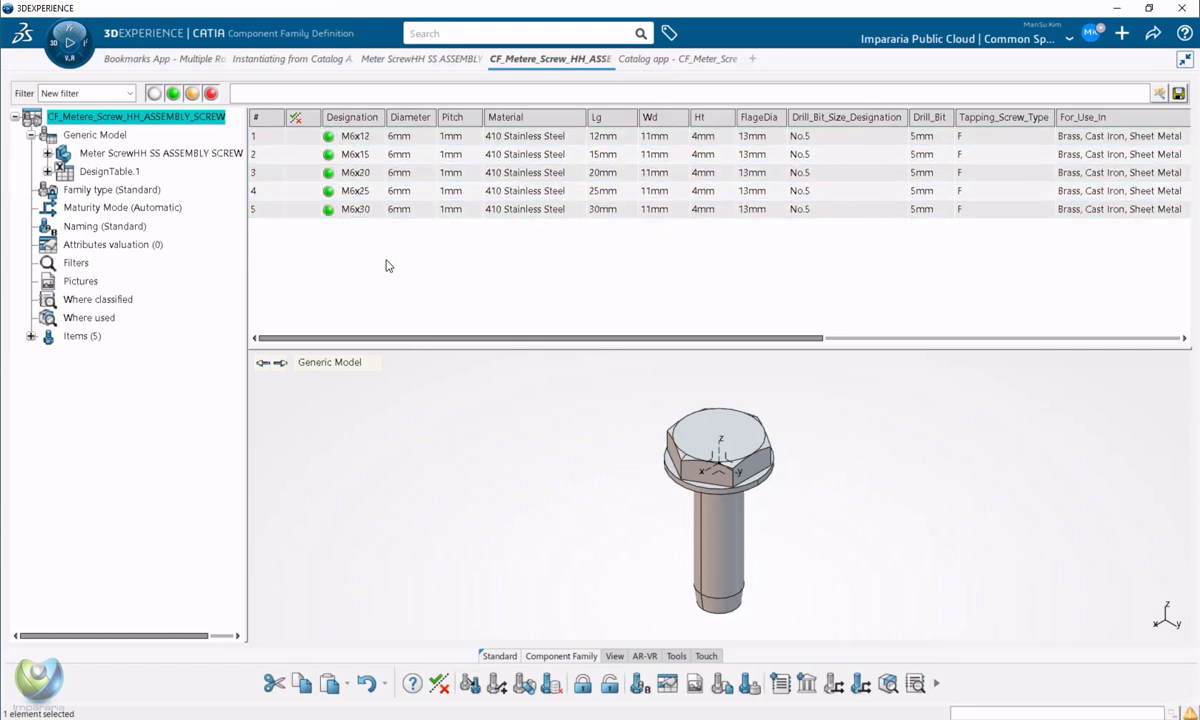
- Open Catalog management for the screw family and load the CF_Meter_Screw catalog found through search
left_click(780, 685)
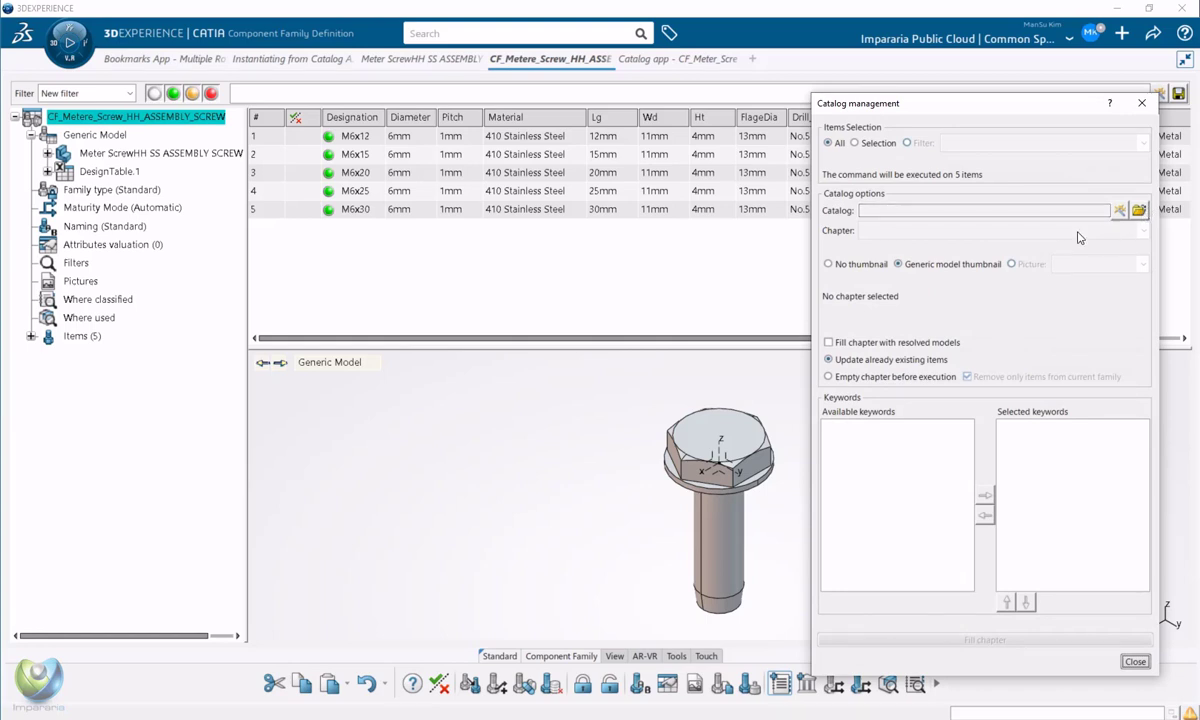
left_click(1140, 211)
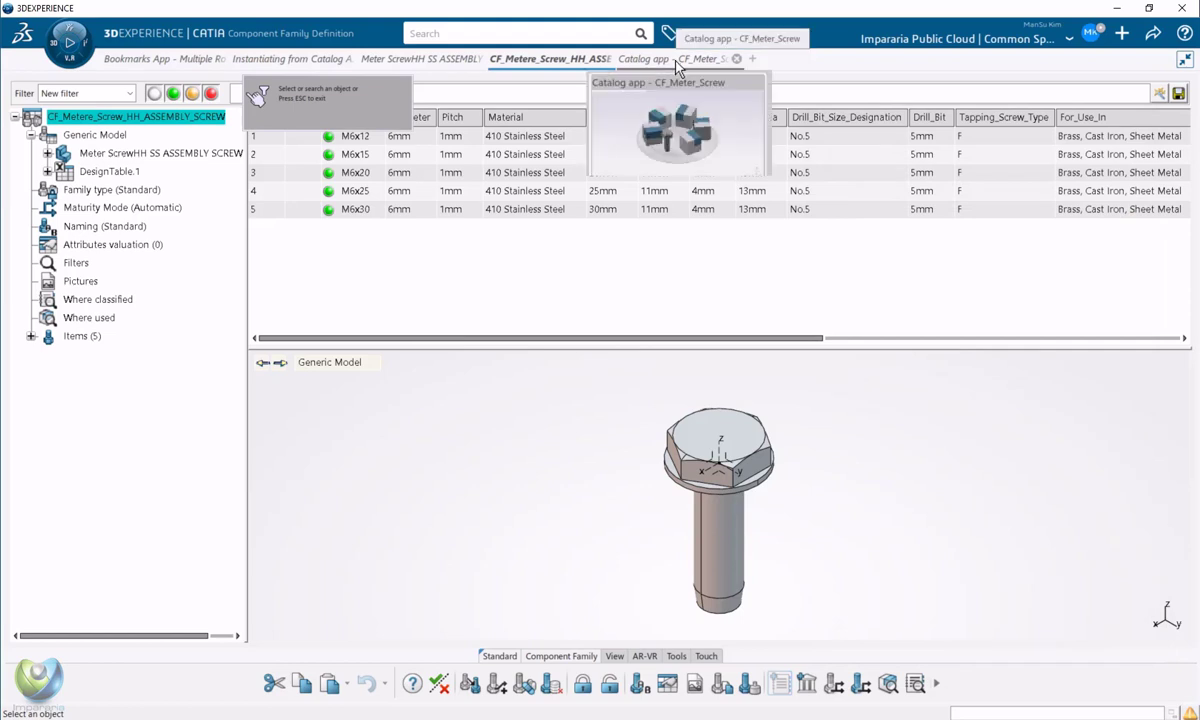
left_click(546, 30)
type("C")
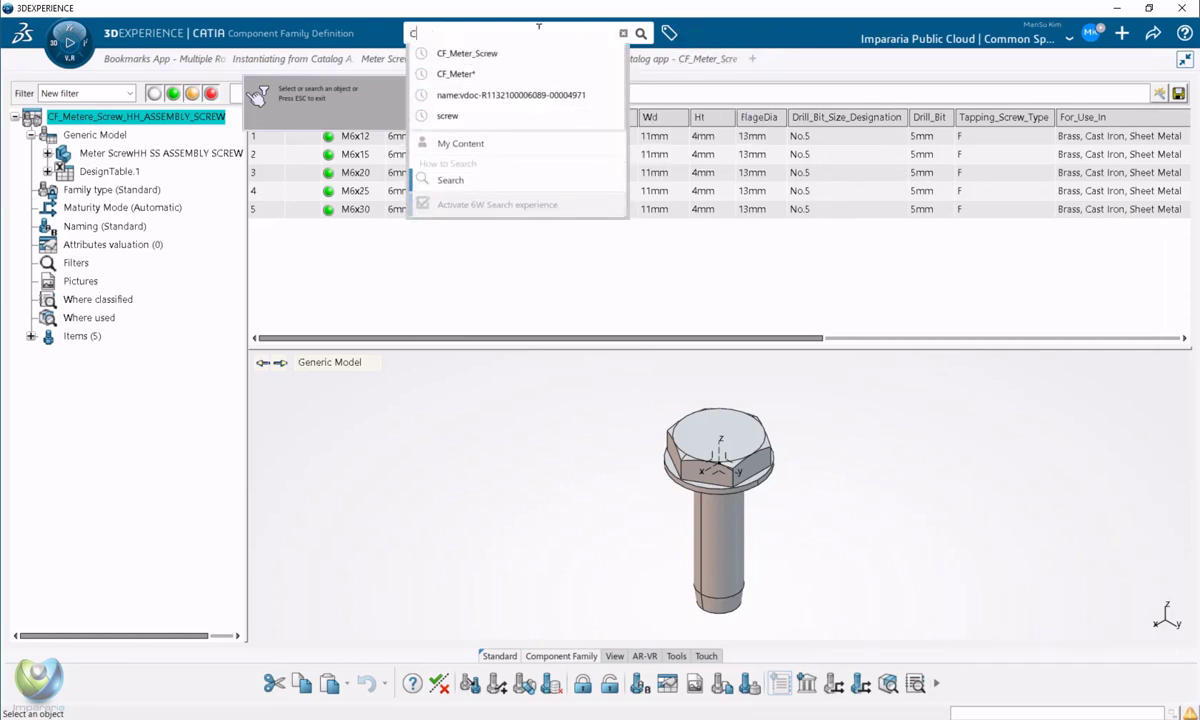
left_click(468, 54)
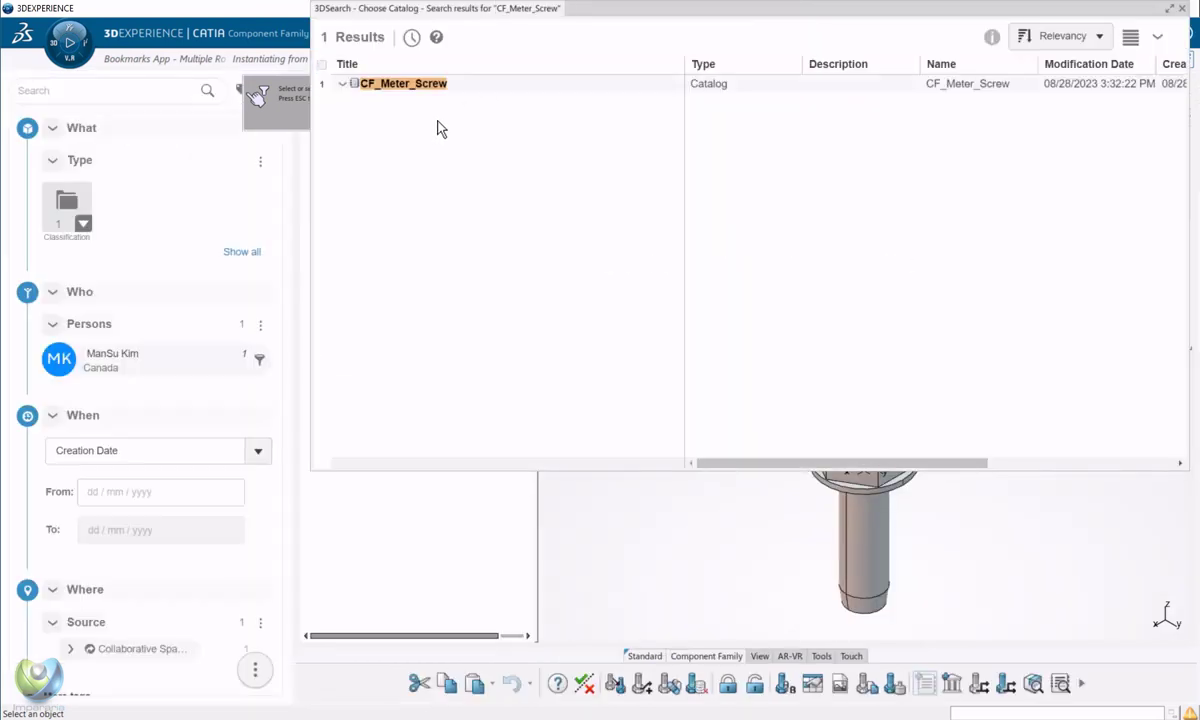
double_click(406, 85)
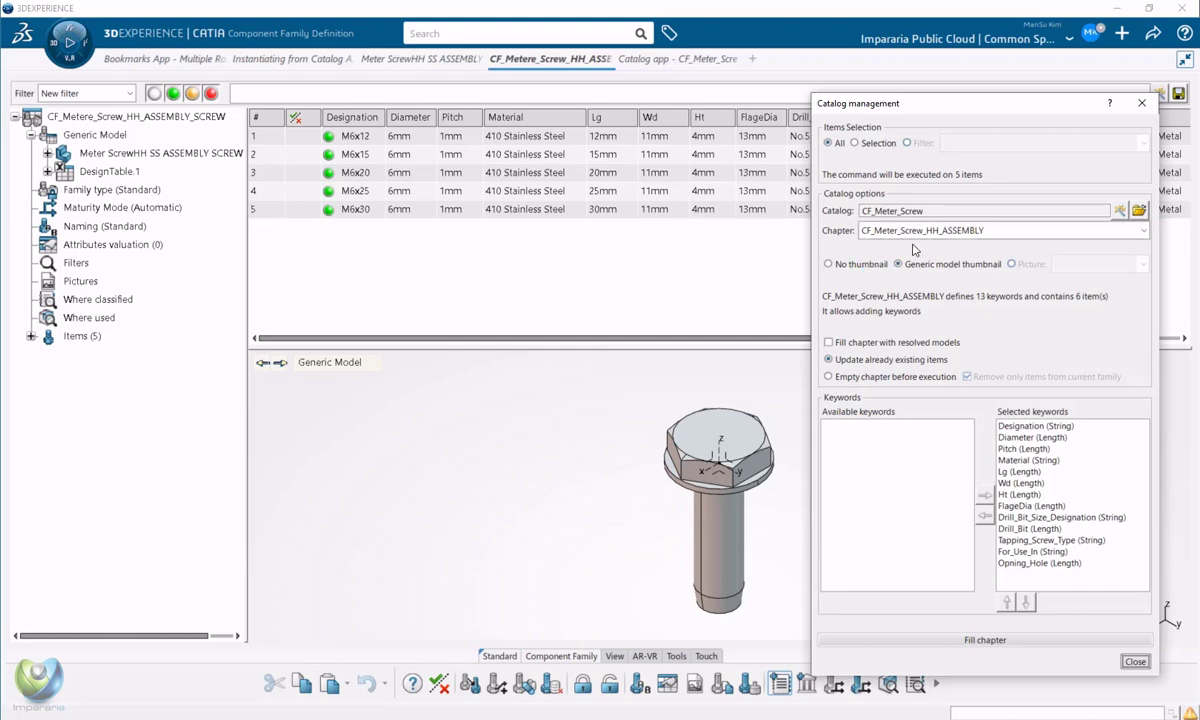
- Select the CF_Meter_Screw_HH_ASSEMBLY chapter, compare its keywords with the family table's columns, and close Catalog management without filling the chapter
left_click(990, 231)
left_click(949, 248)
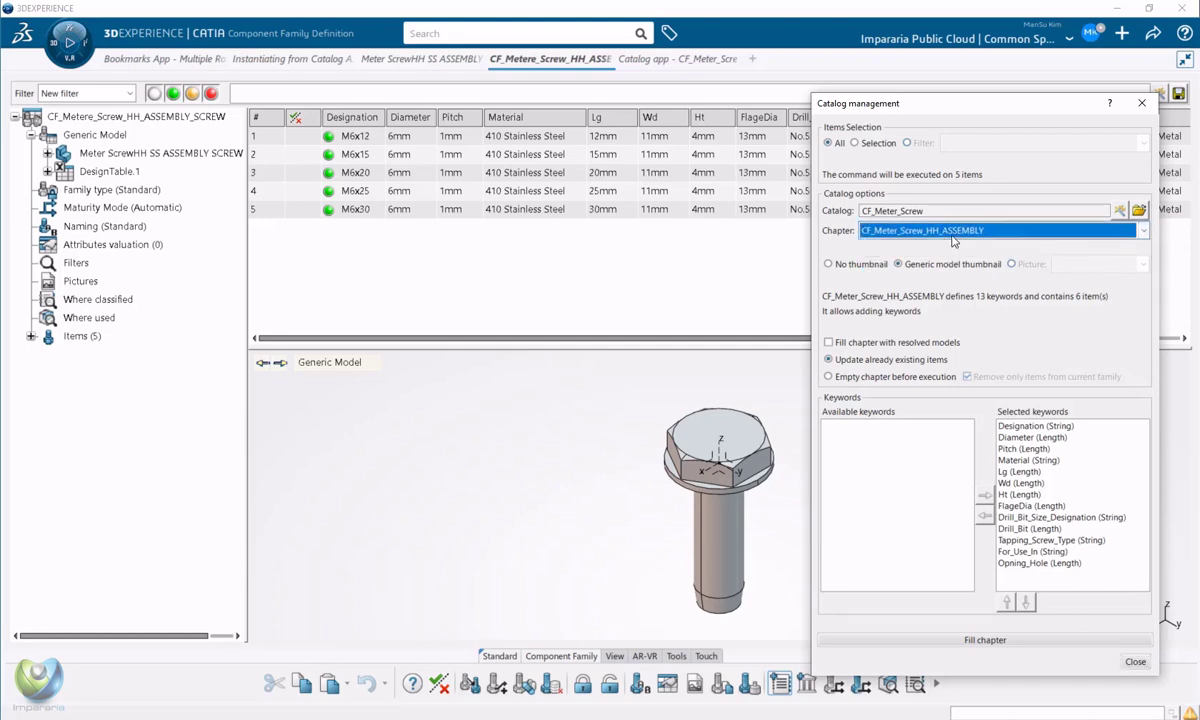
left_click(895, 454)
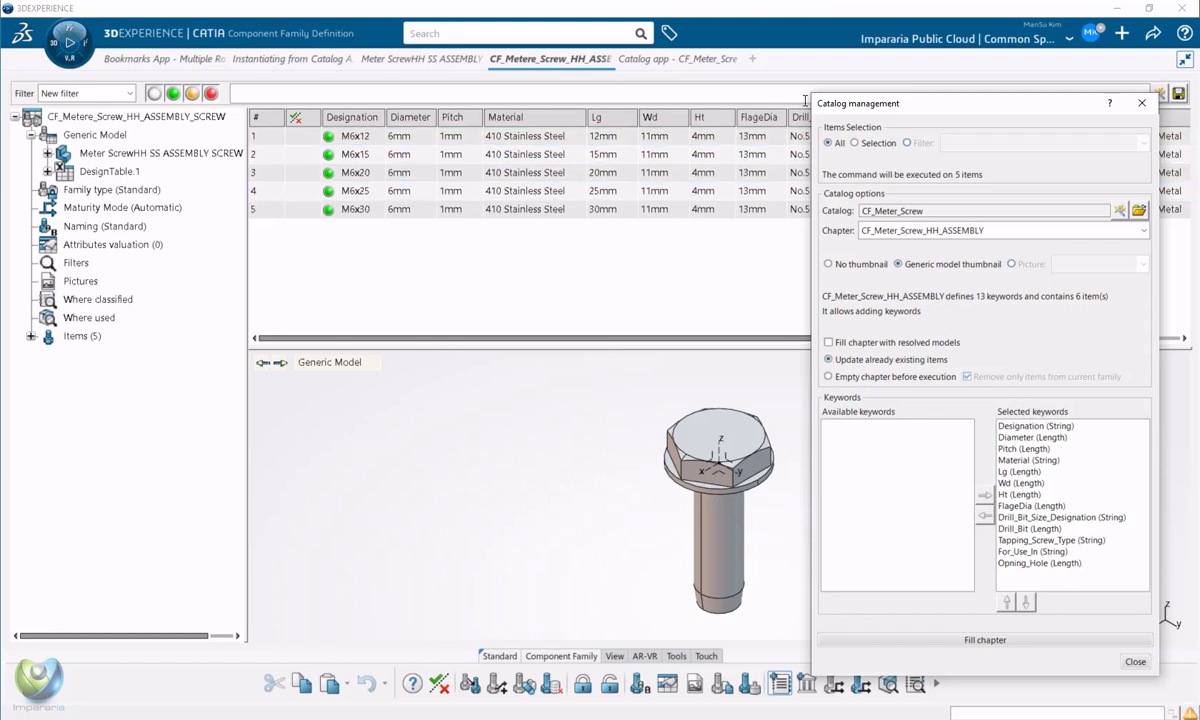
left_click_drag(871, 105, 796, 208)
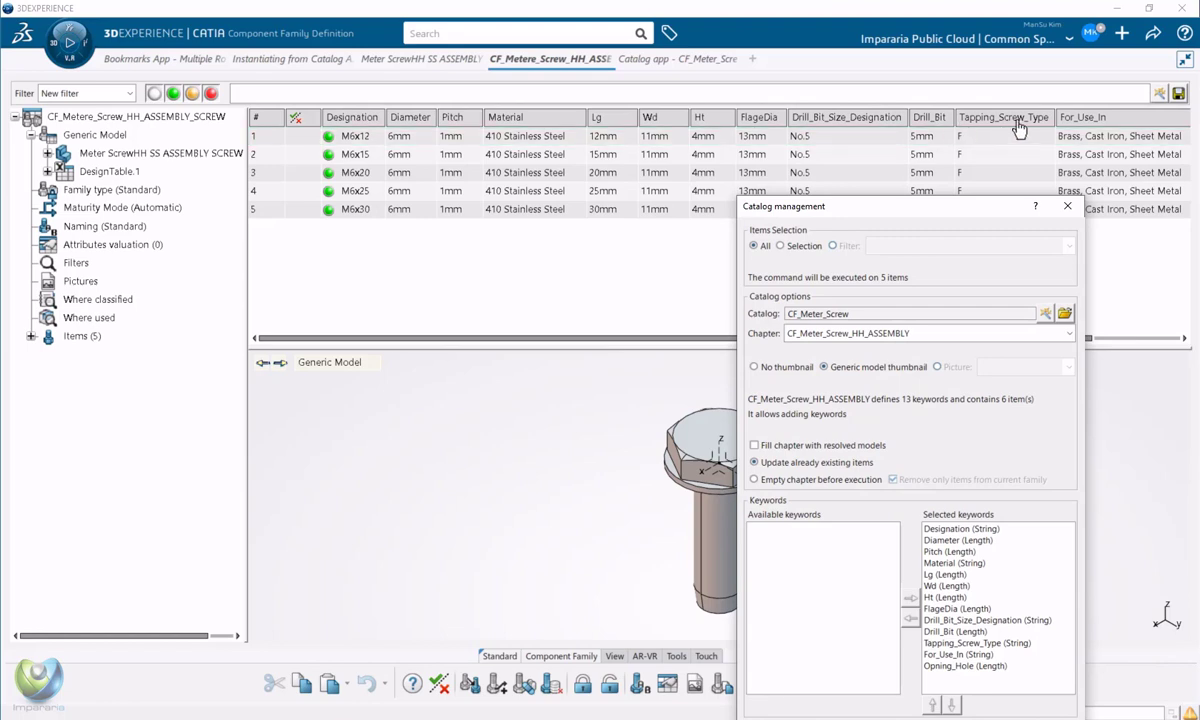
left_click_drag(948, 198, 978, 57)
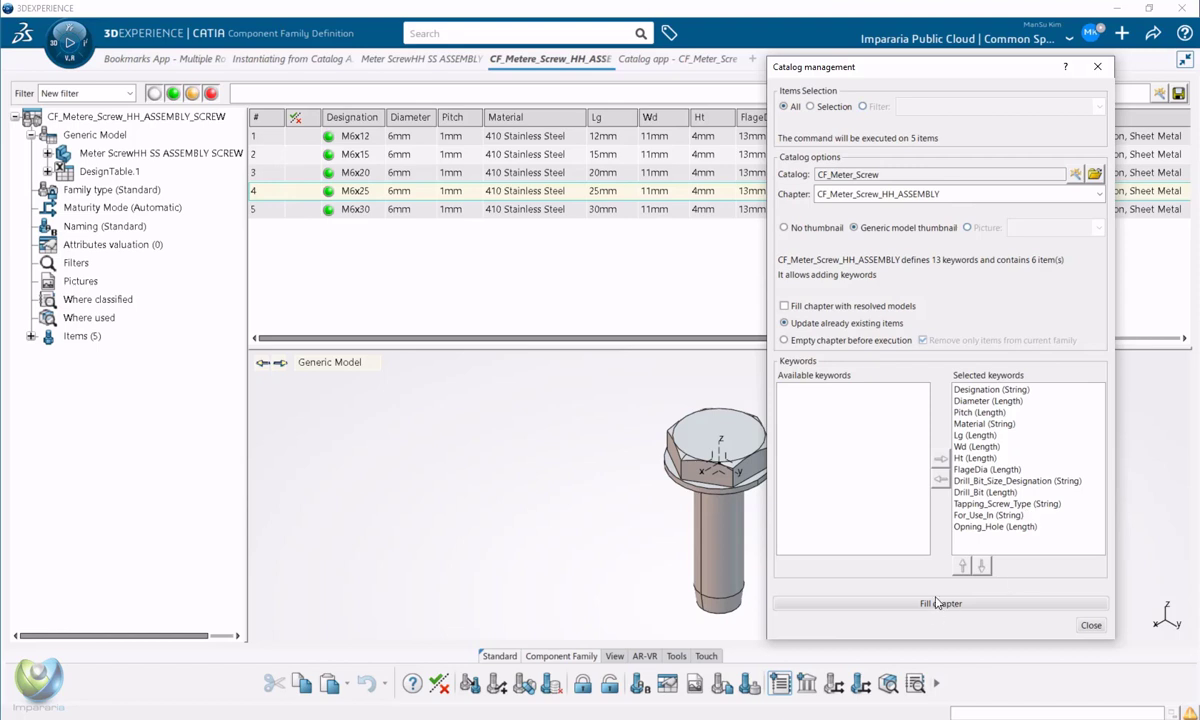
left_click(1092, 626)
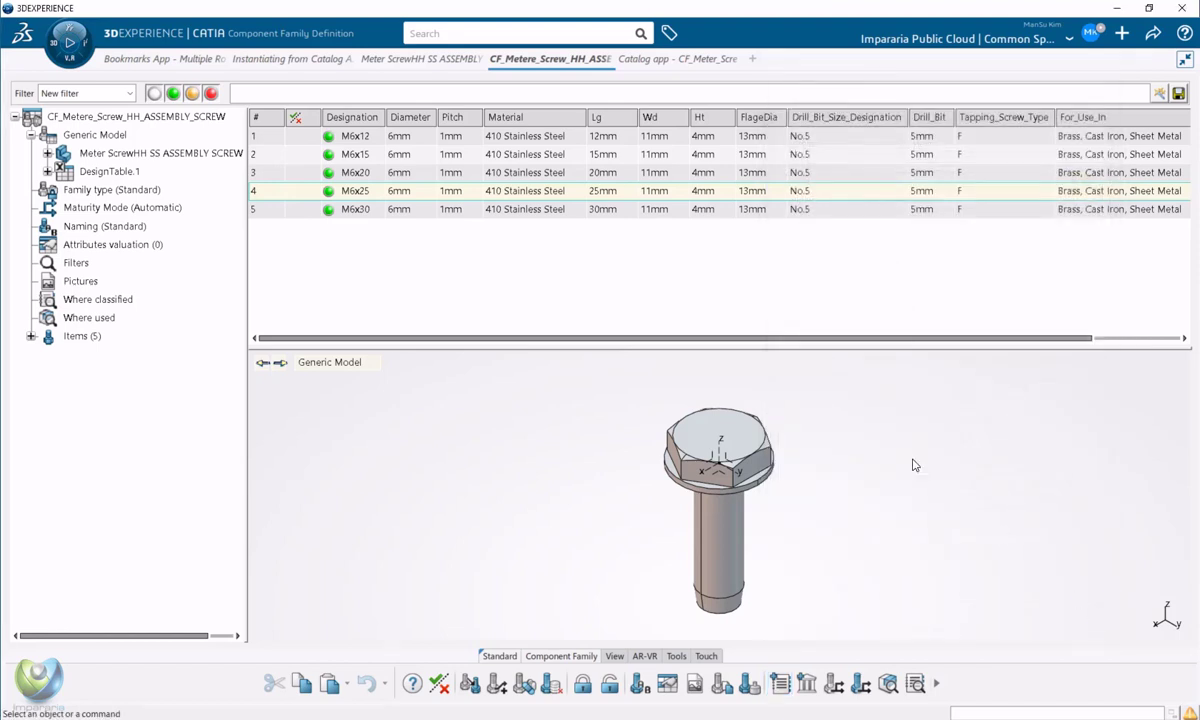
- Switch to the CF_Meter_Screw catalog and examine the generic screw model in the CF_Meter_Screw_HH_ASSEMBLY chapter
left_click(652, 62)
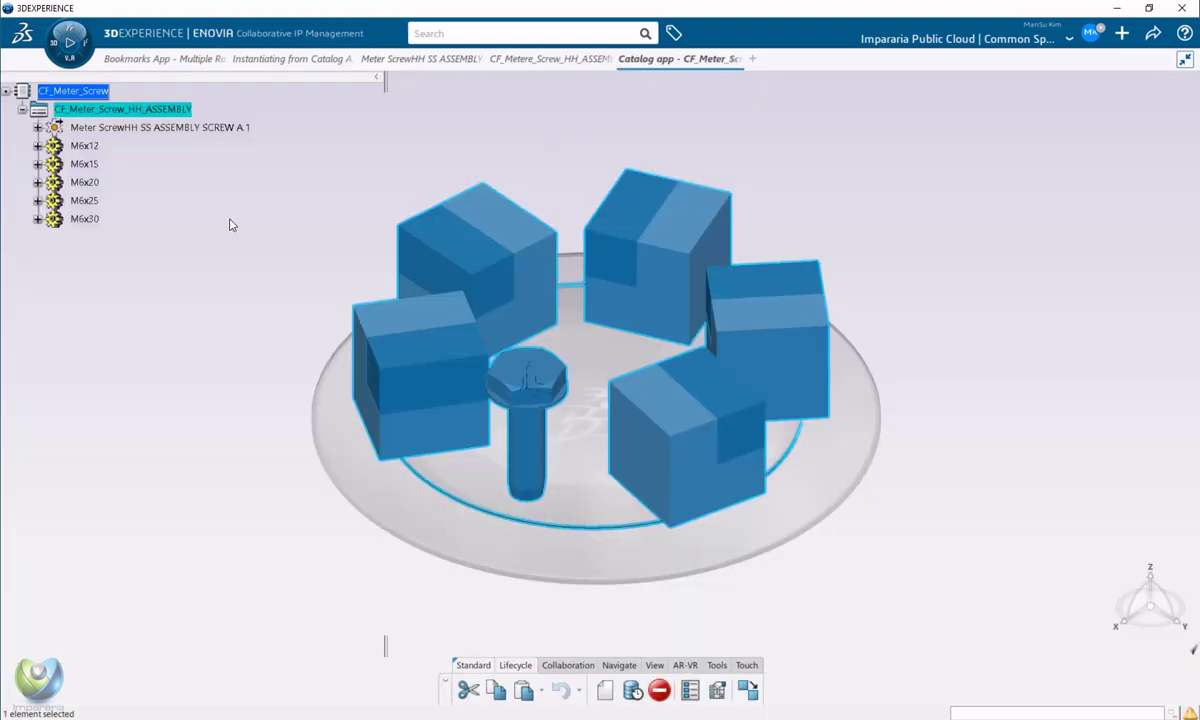
left_click(229, 224)
left_click(150, 129)
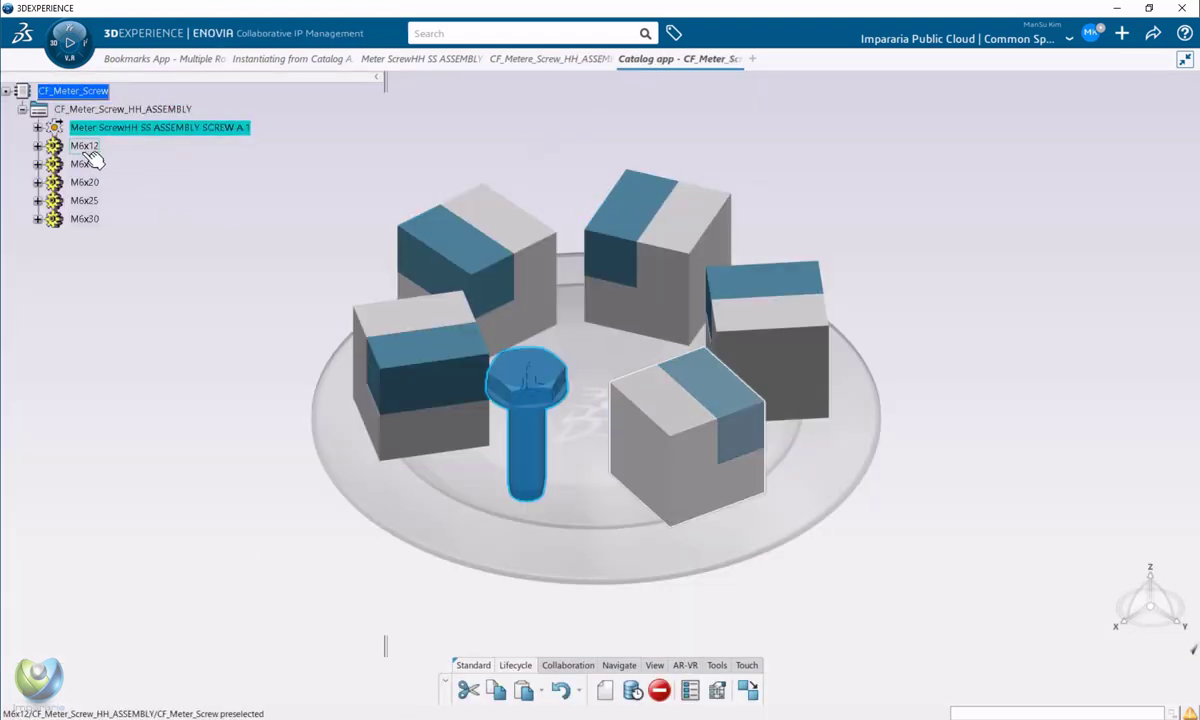
left_click(214, 319)
mouse_move(664, 490)
middle_mouse_down()
mouse_move(625, 446)
mouse_move(672, 470)
middle_mouse_up()
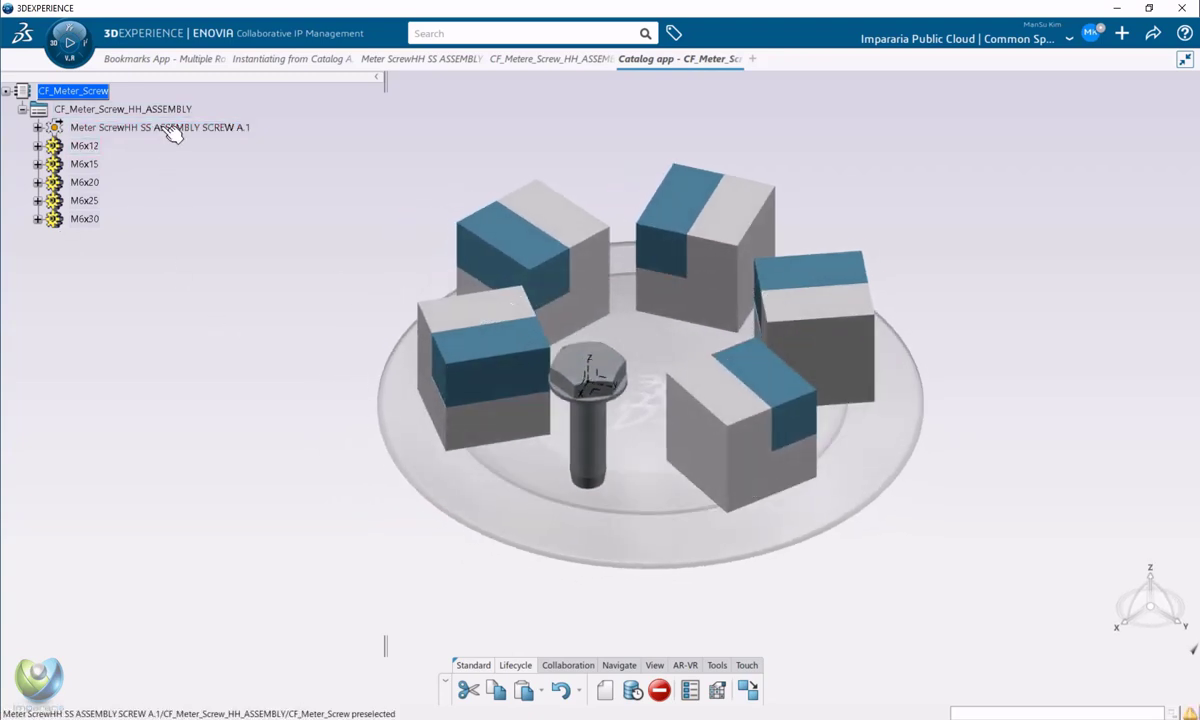
- Compare the chapter's generic screw and its M6x12 to M6x30 items with the open screw model and component family
mouse_move(421, 62)
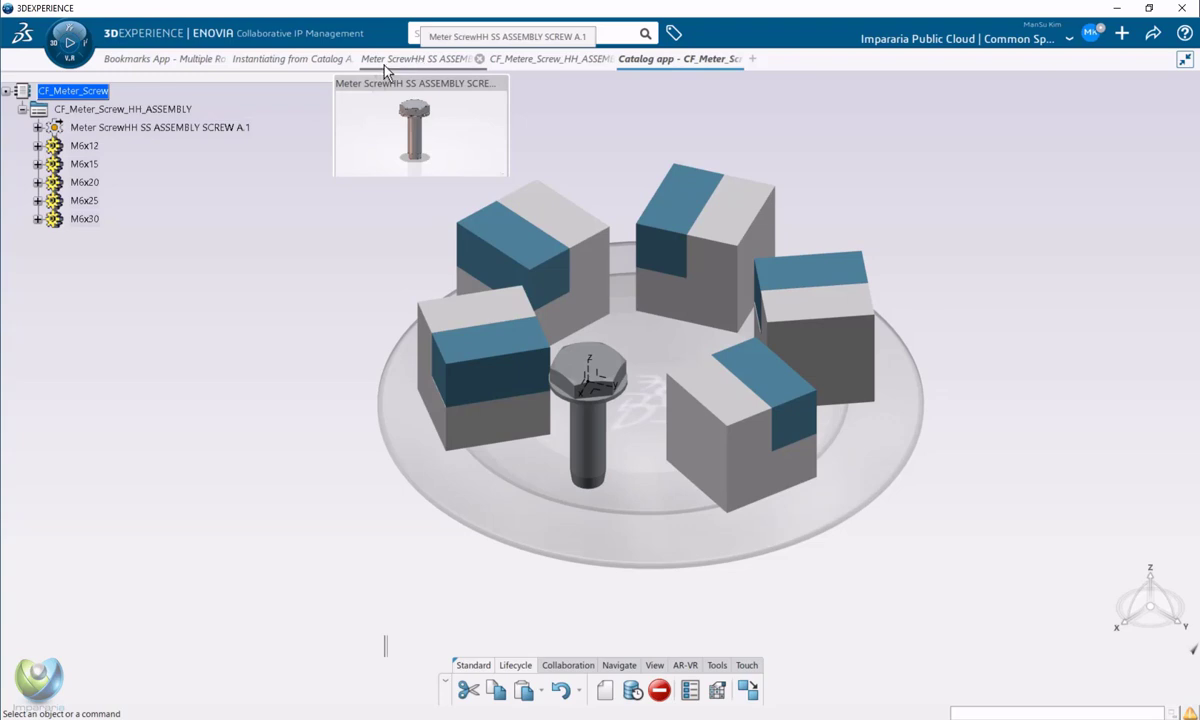
left_click(152, 127)
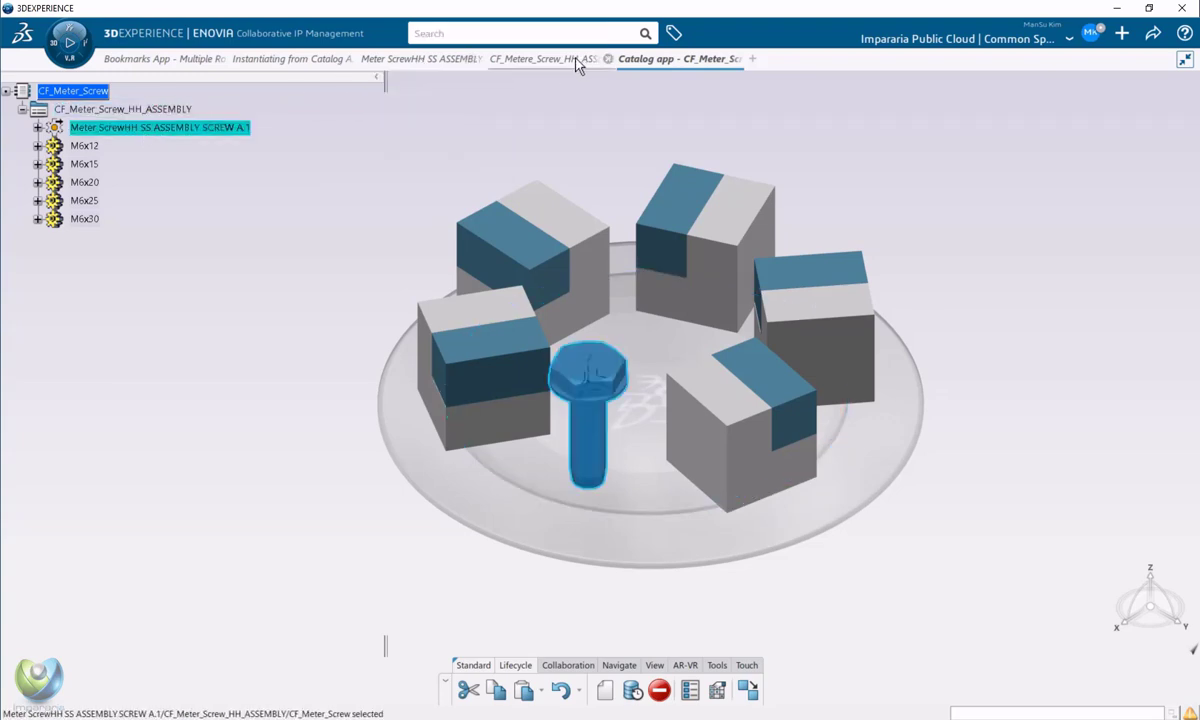
mouse_move(431, 65)
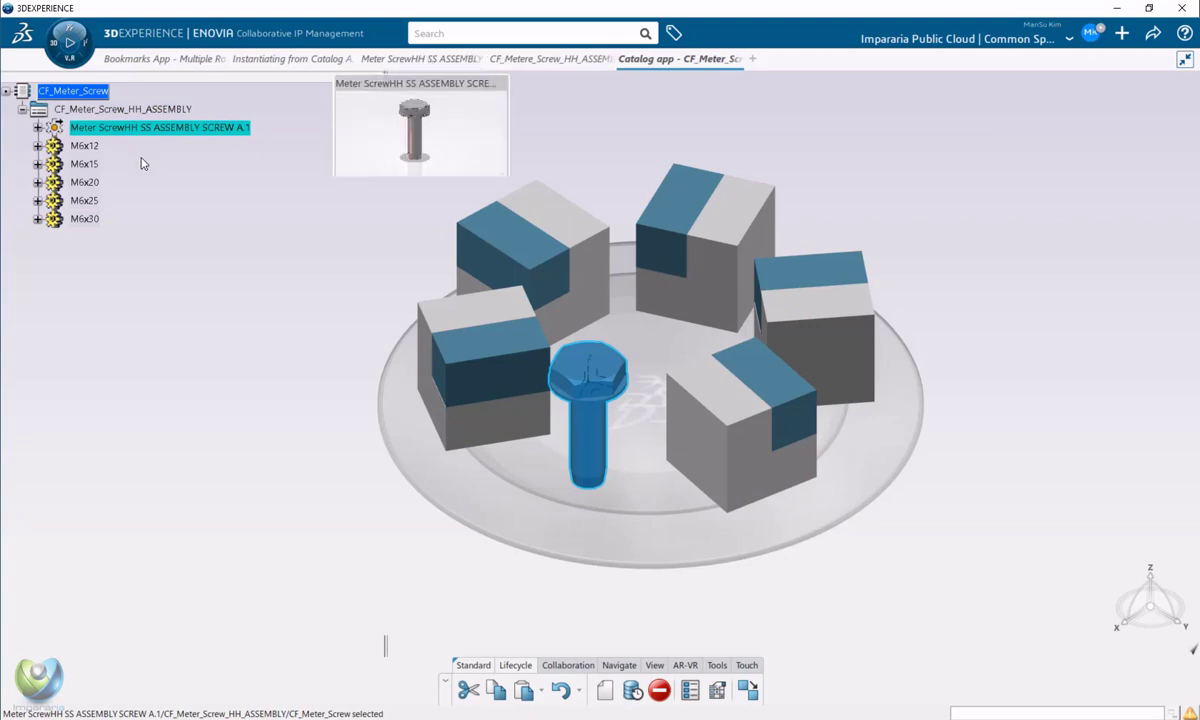
left_click(159, 112)
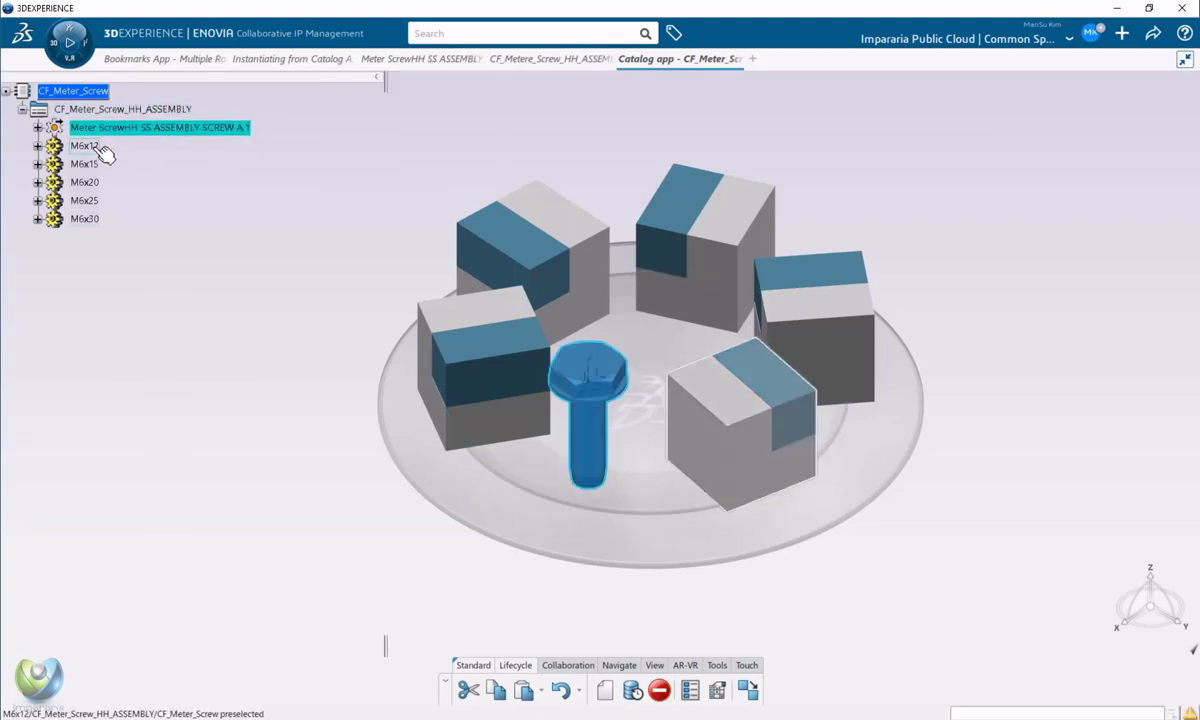
left_click(48, 185)
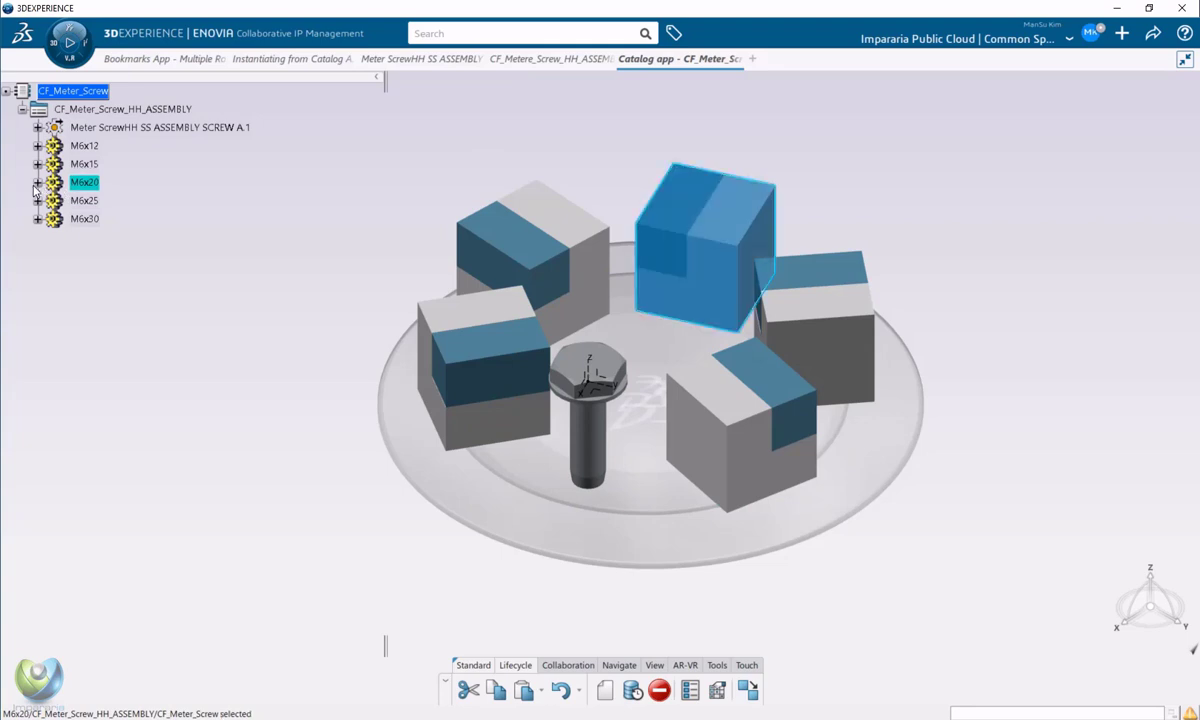
mouse_move(548, 62)
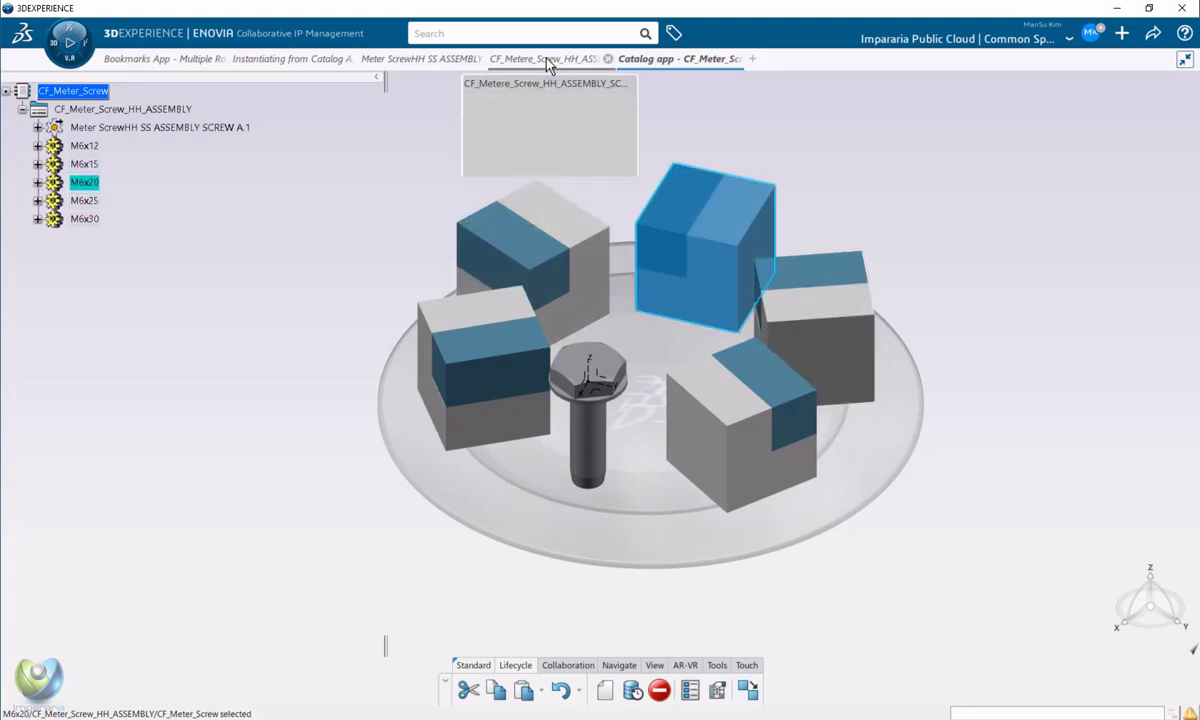
left_click(166, 185)
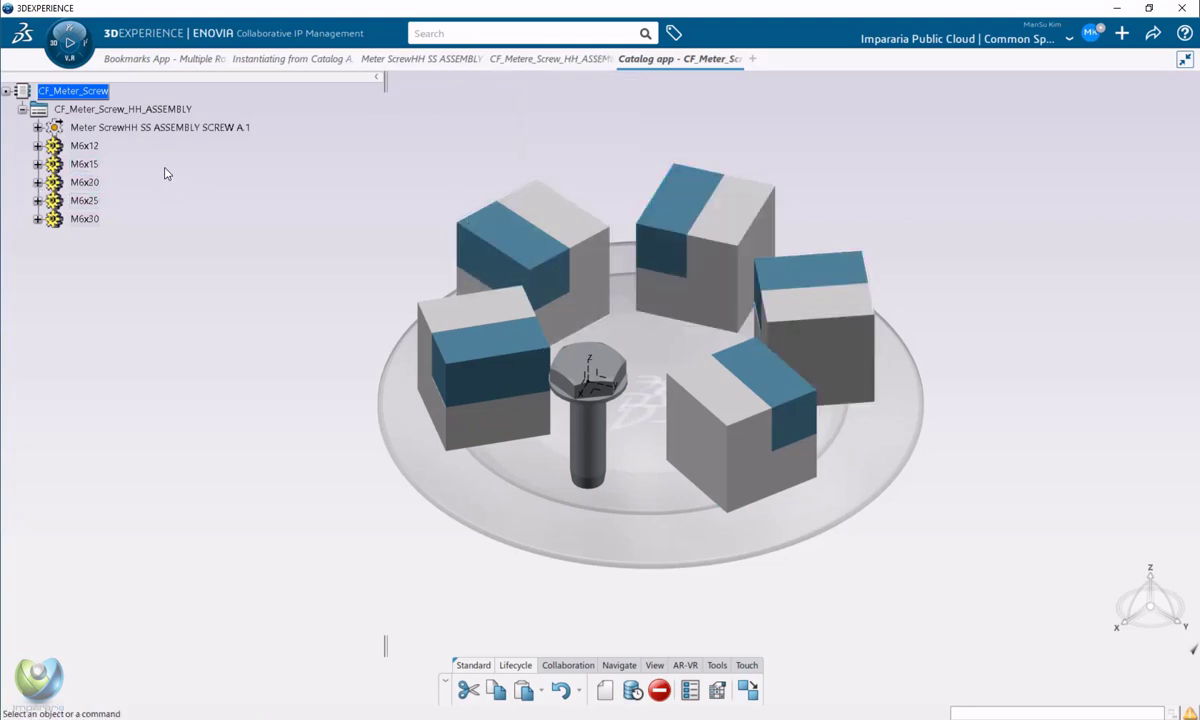
left_click(80, 109)
left_click(116, 167)
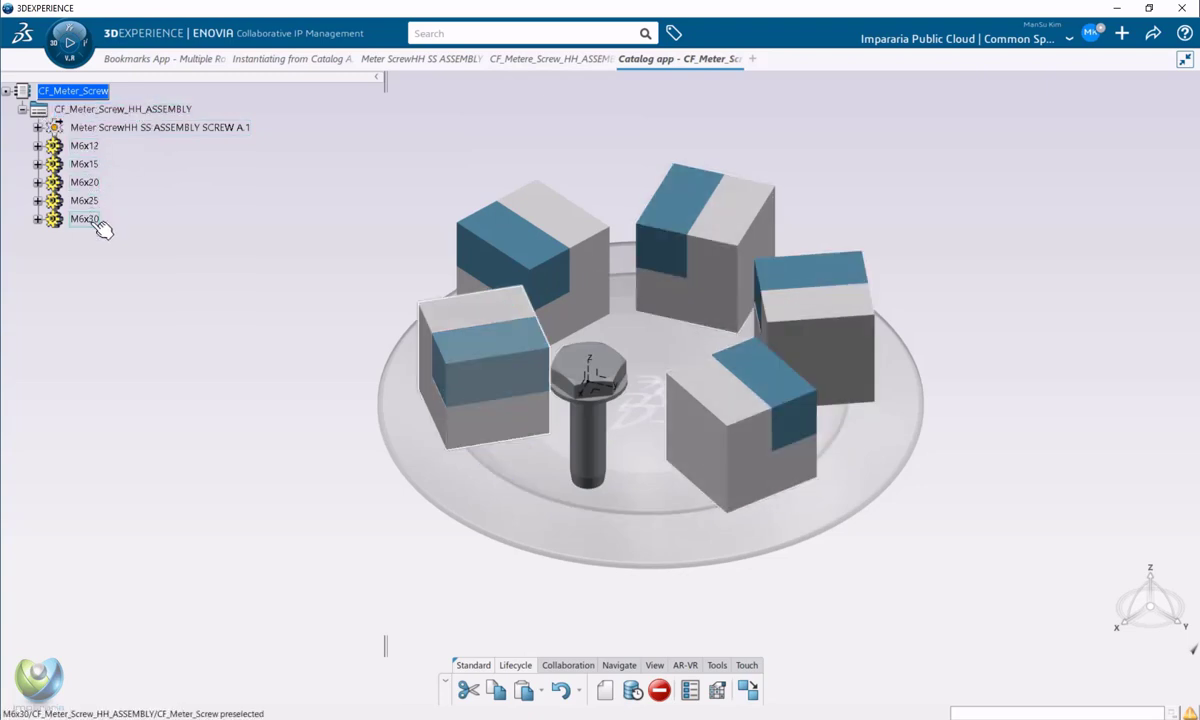
- Open the CF_Meter_Screw_HH_ASSEMBLY chapter's keyword management and review the keyword values of the M6x20 and M6x25 items
right_click(131, 109)
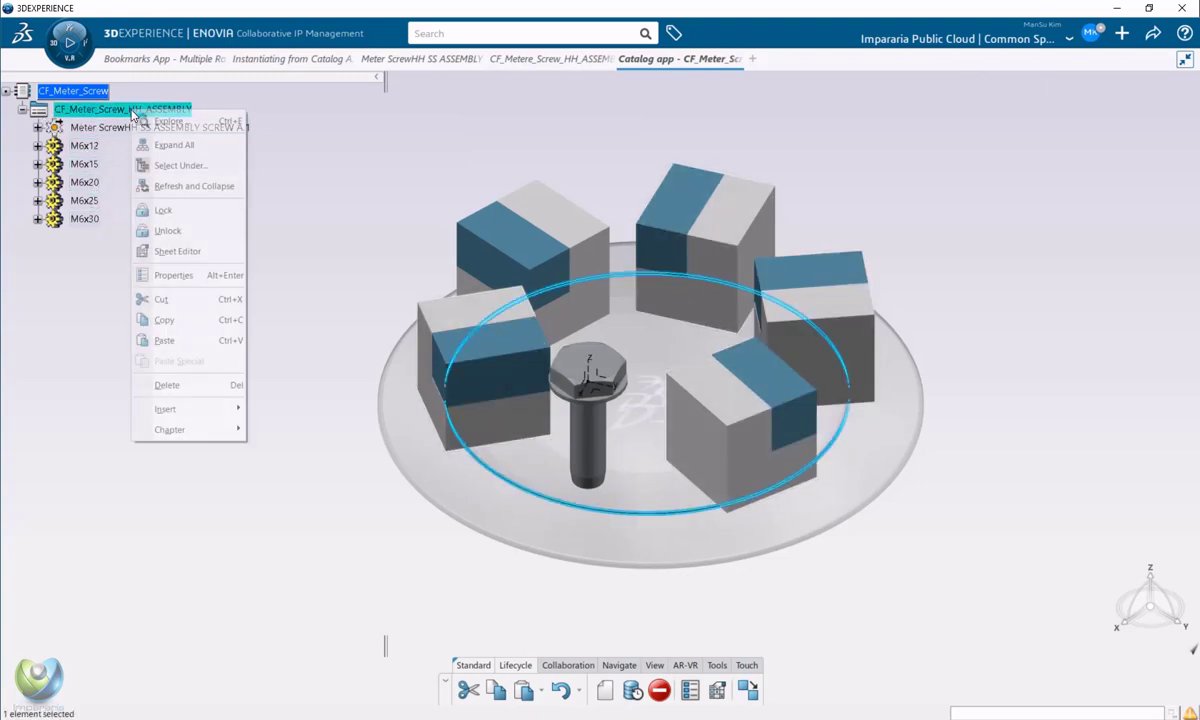
mouse_move(191, 431)
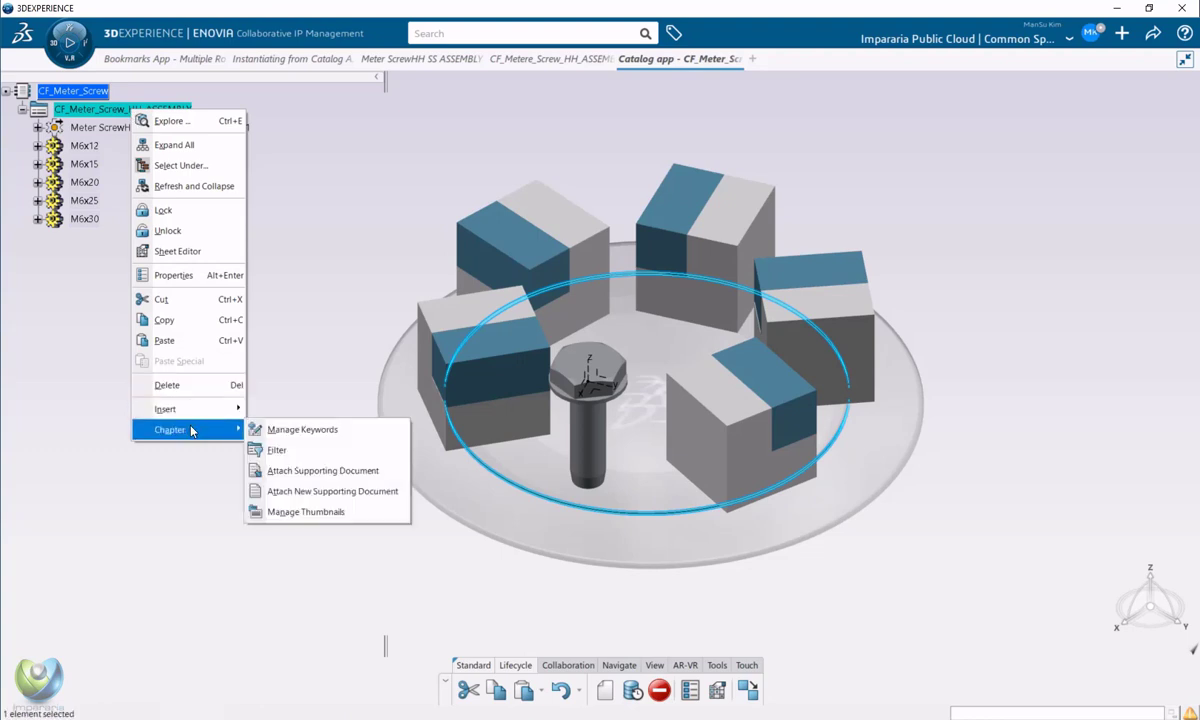
left_click(326, 430)
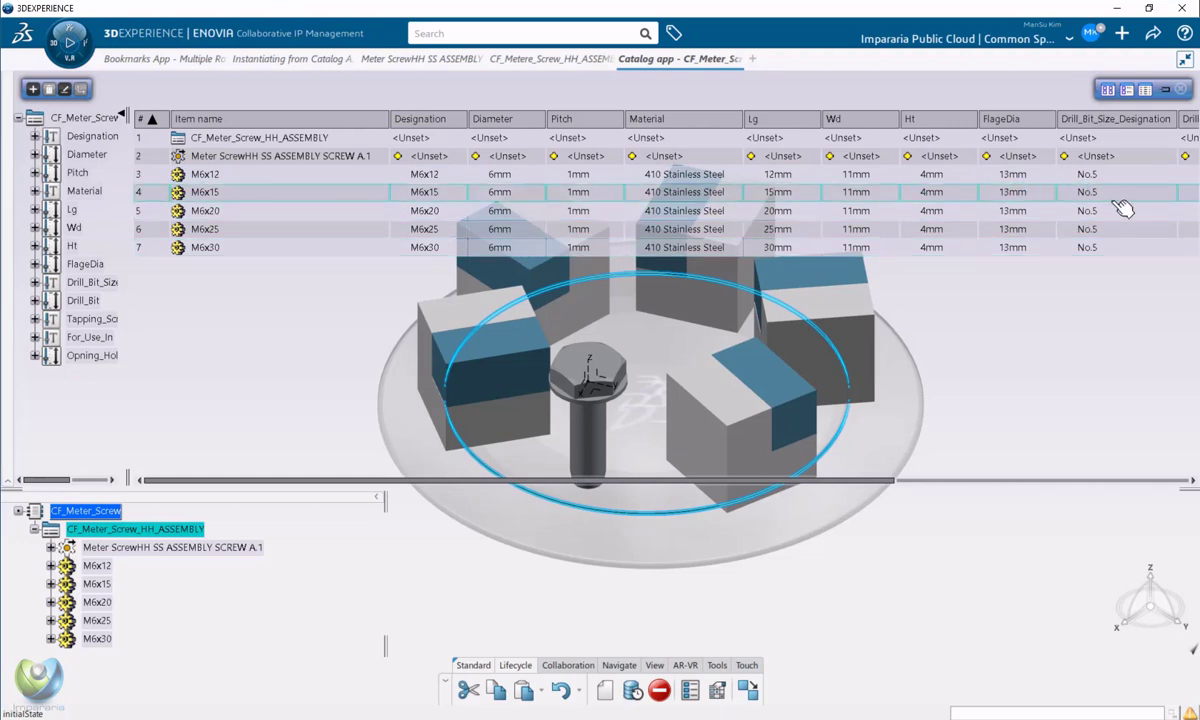
left_click(356, 214)
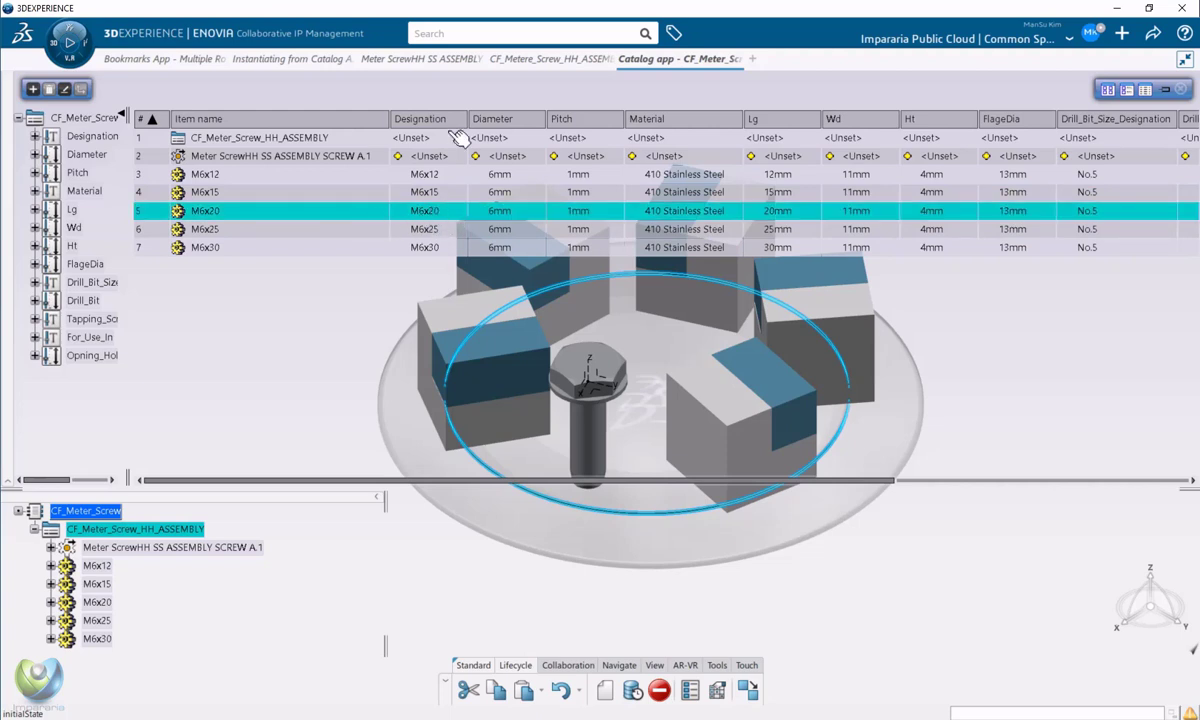
left_click(710, 229)
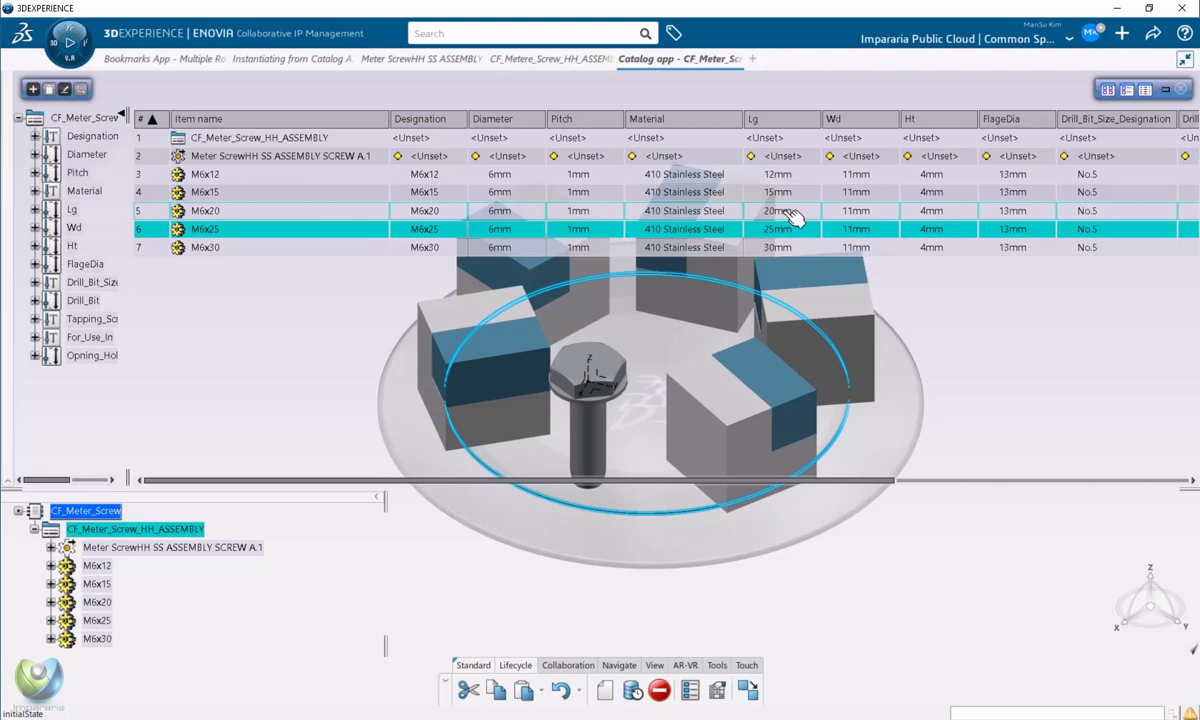
left_click(750, 210)
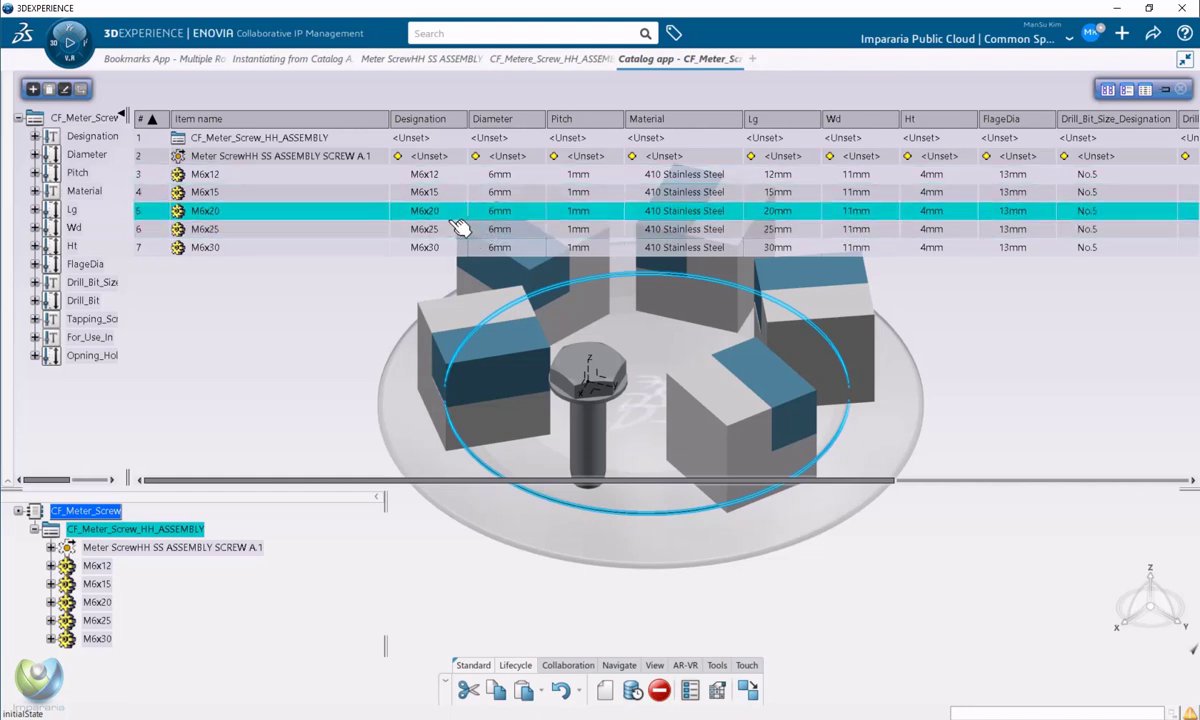
- Go through the Designation keyword values from M6x12 down to M6x30
left_click(416, 174)
key("Down")
key("Down")
key("Down")
key("Down")
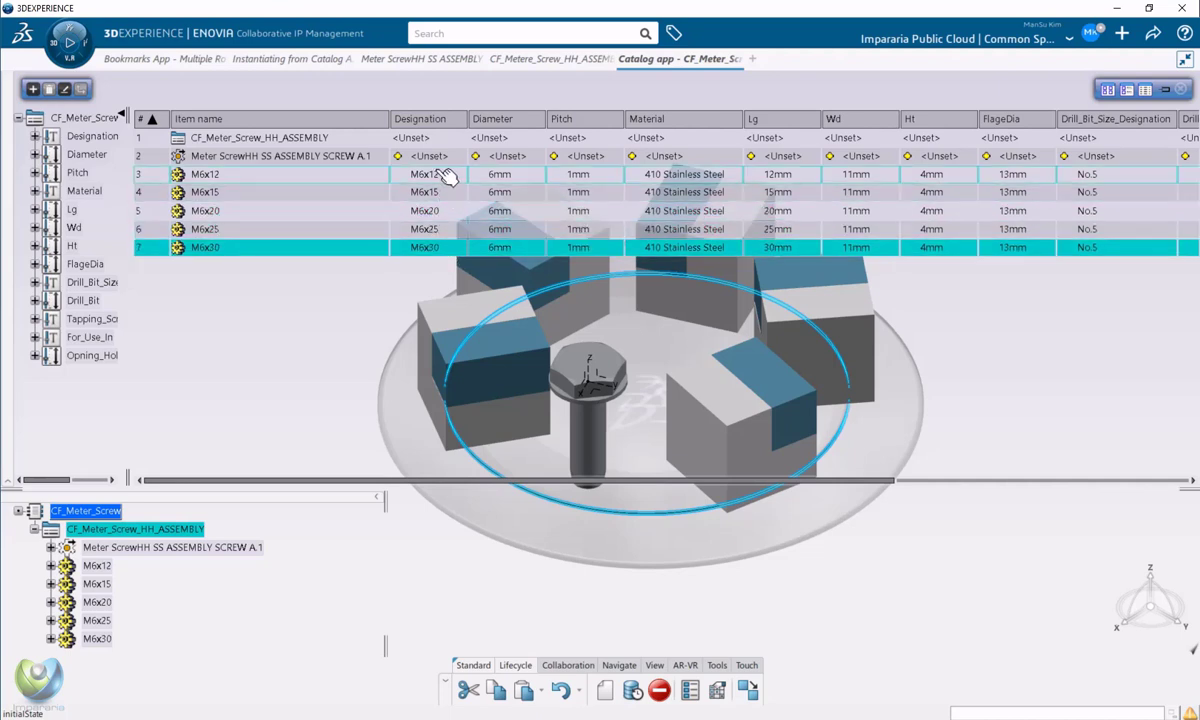
left_click(441, 231)
left_click(445, 248)
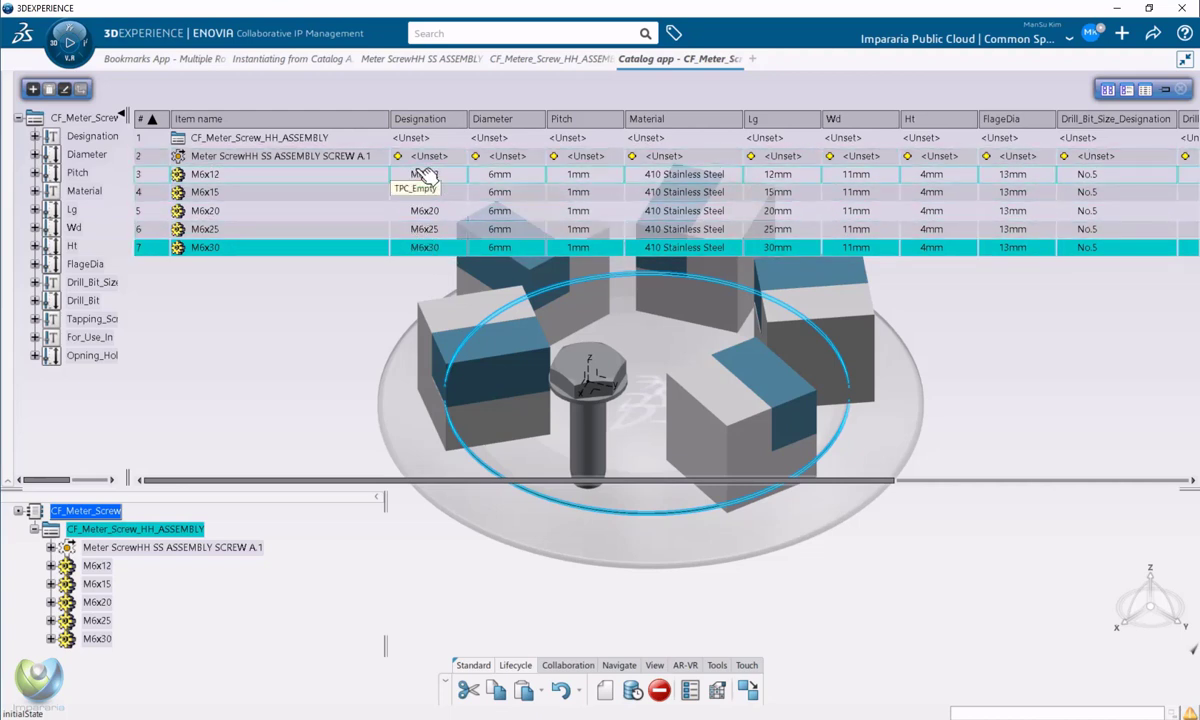
- Switch to the Instantiating from Catalog model and run Action_Mullion_Right_Body_Delete to remove the instantiated right mullion body
left_click(296, 66)
left_click(396, 293)
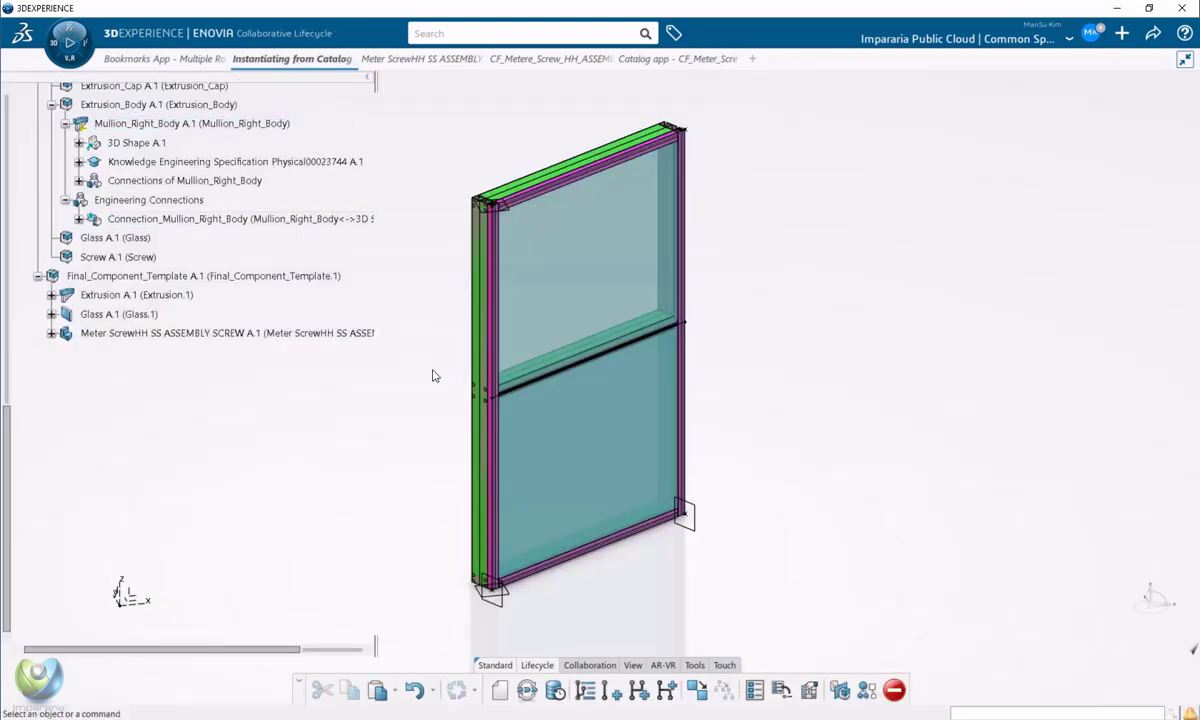
middle_click_drag(461, 338, 244, 396)
scroll(176, 355, "up", 3)
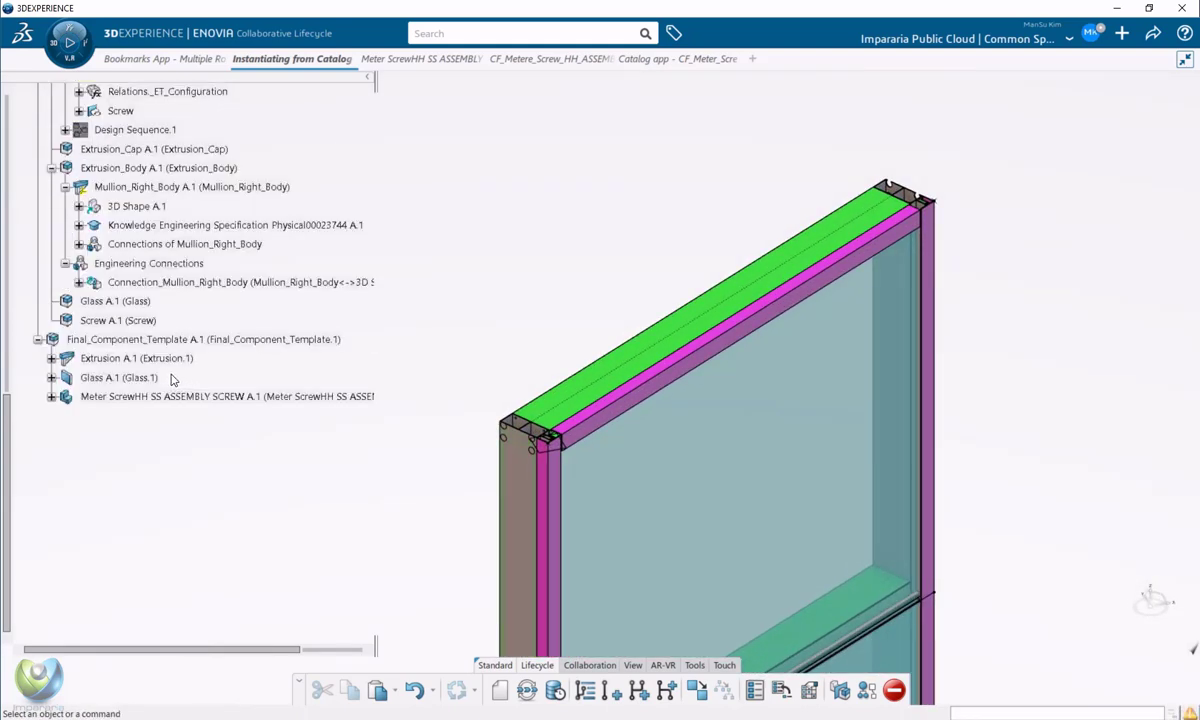
scroll(118, 353, "up", 3)
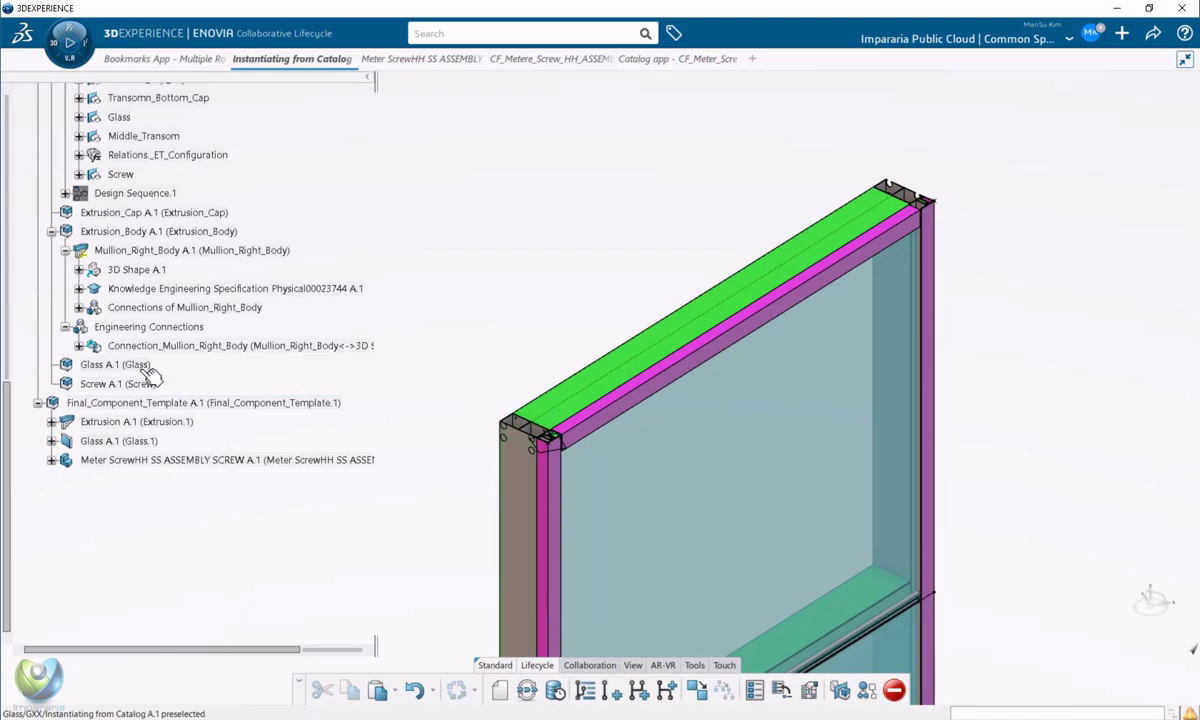
left_click(116, 231)
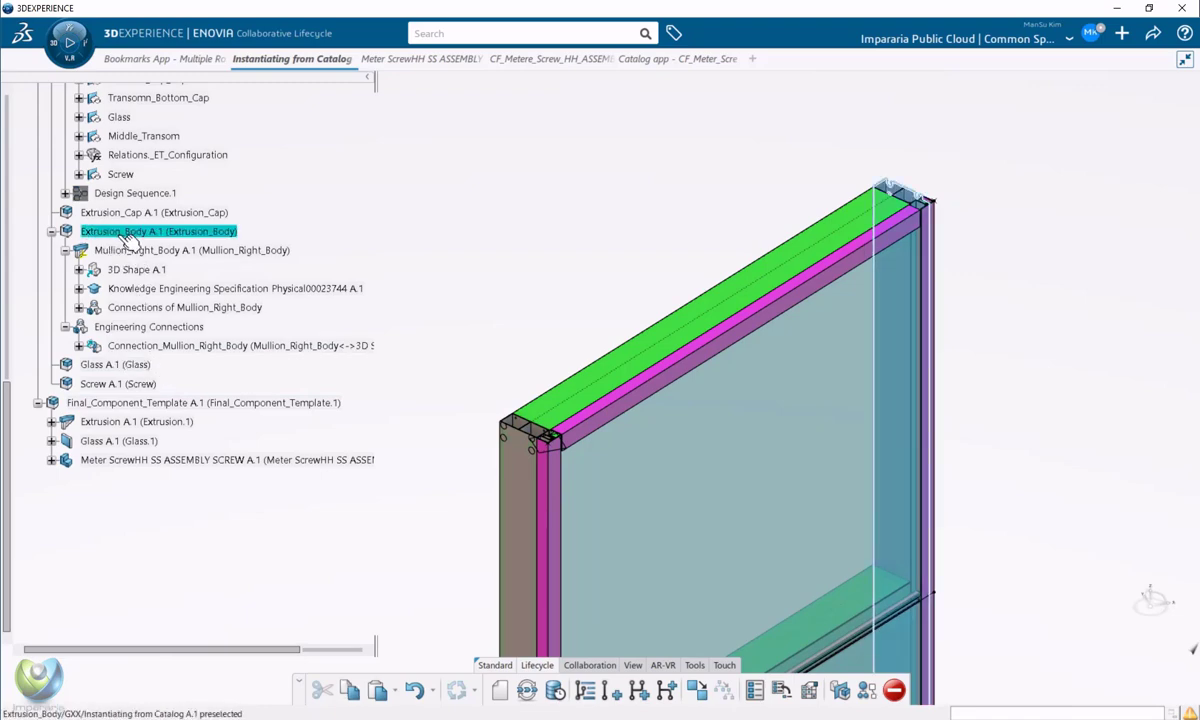
scroll(150, 250, "up", 1)
scroll(150, 258, "up", 1)
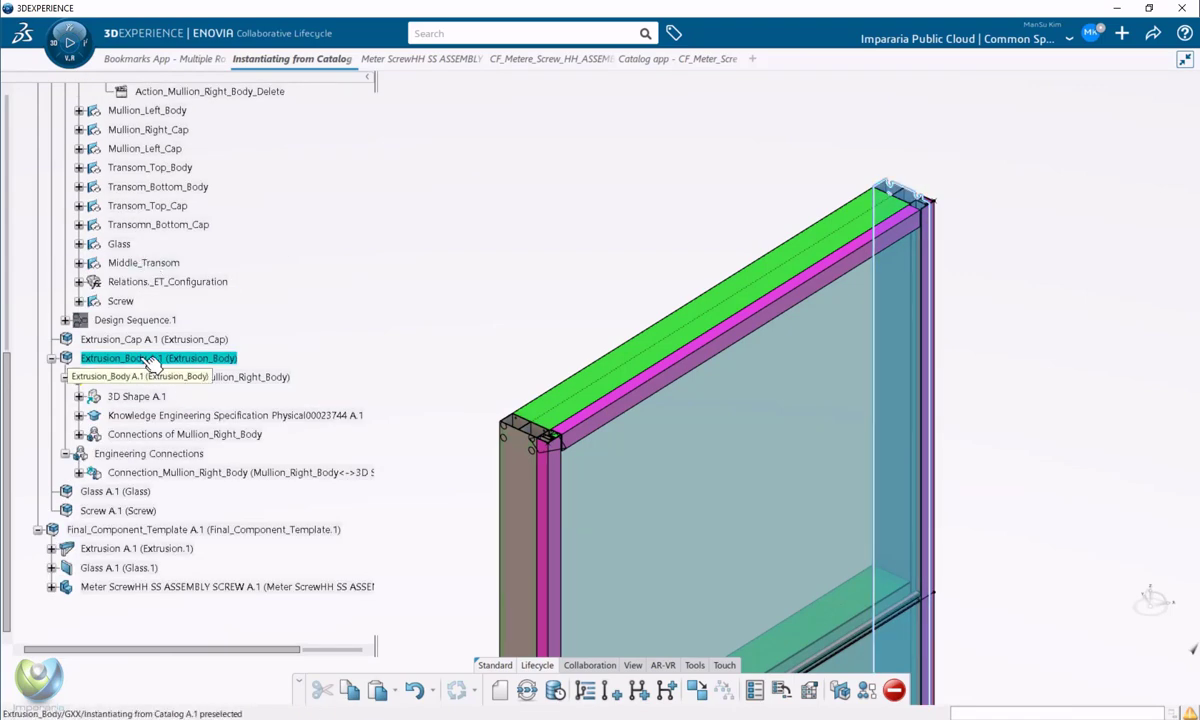
scroll(150, 362, "up", 2)
left_click(228, 217)
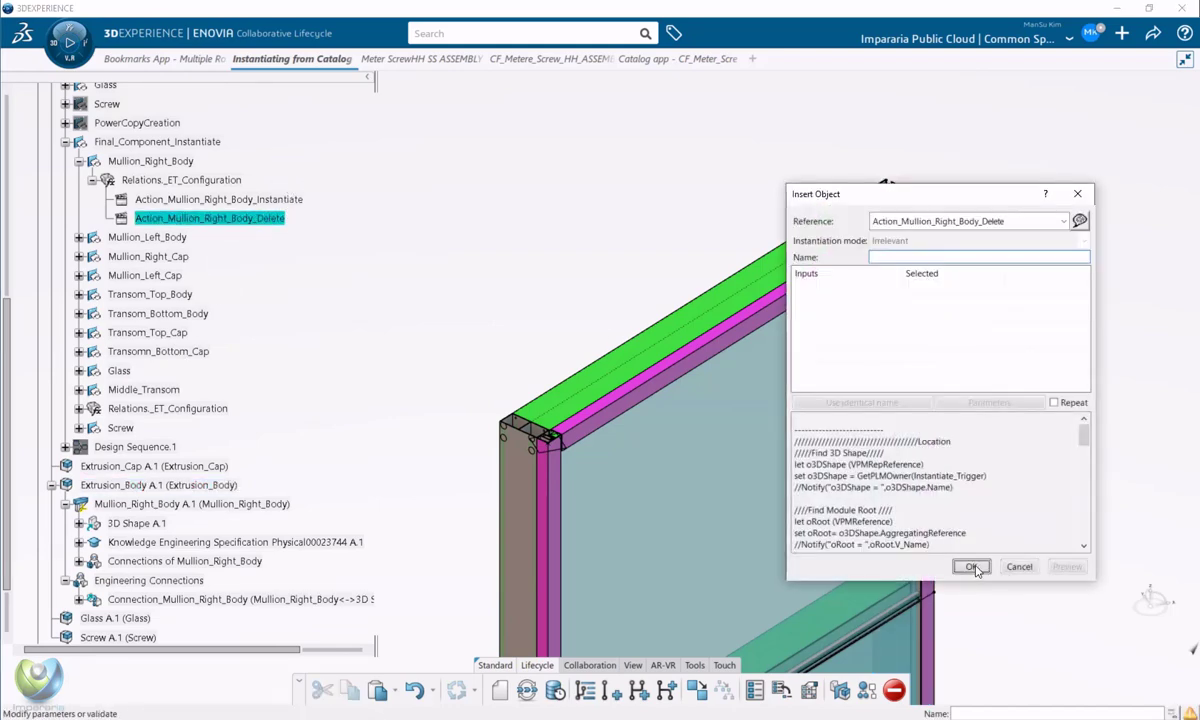
left_click(972, 567)
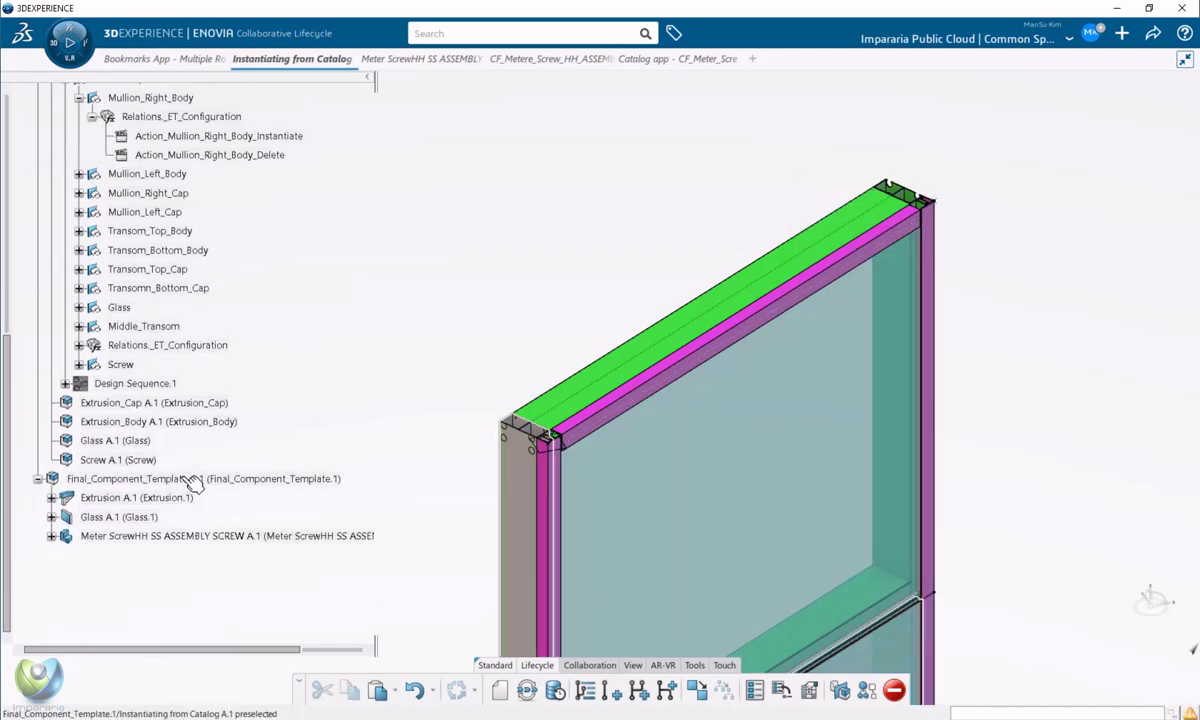
- Hide Final_Component_Template and collapse its branch in the tree
left_click(193, 480)
right_click(193, 480)
key("Escape")
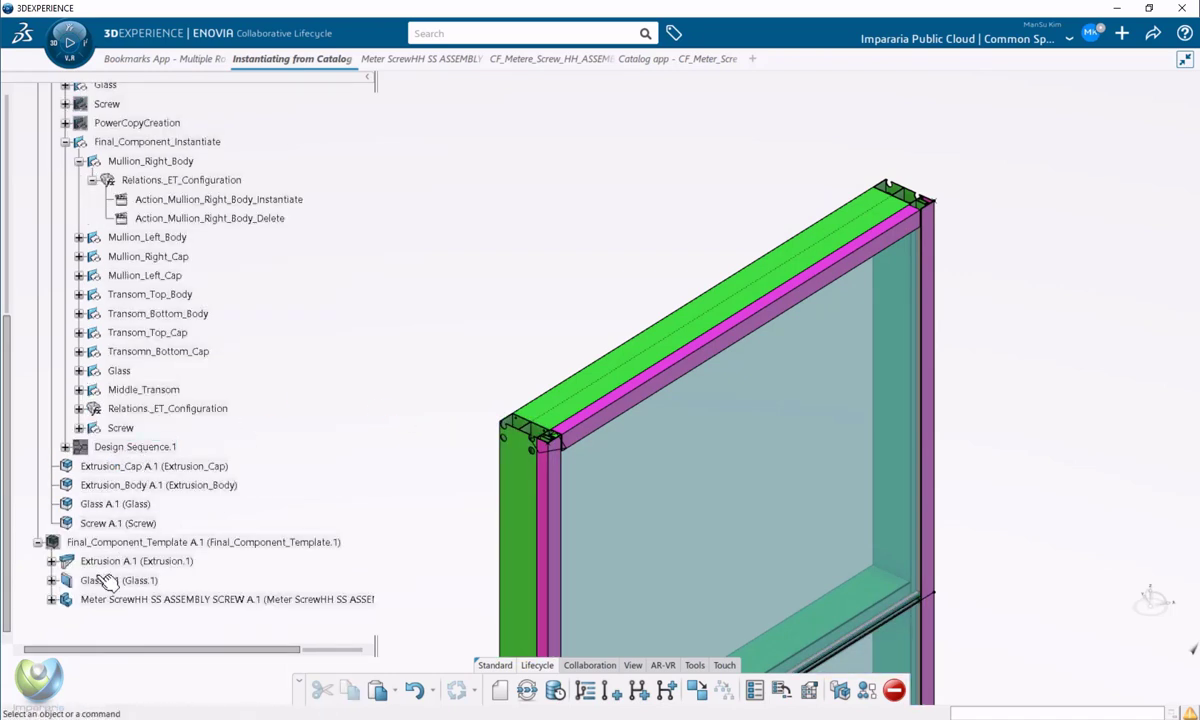
left_click(37, 543)
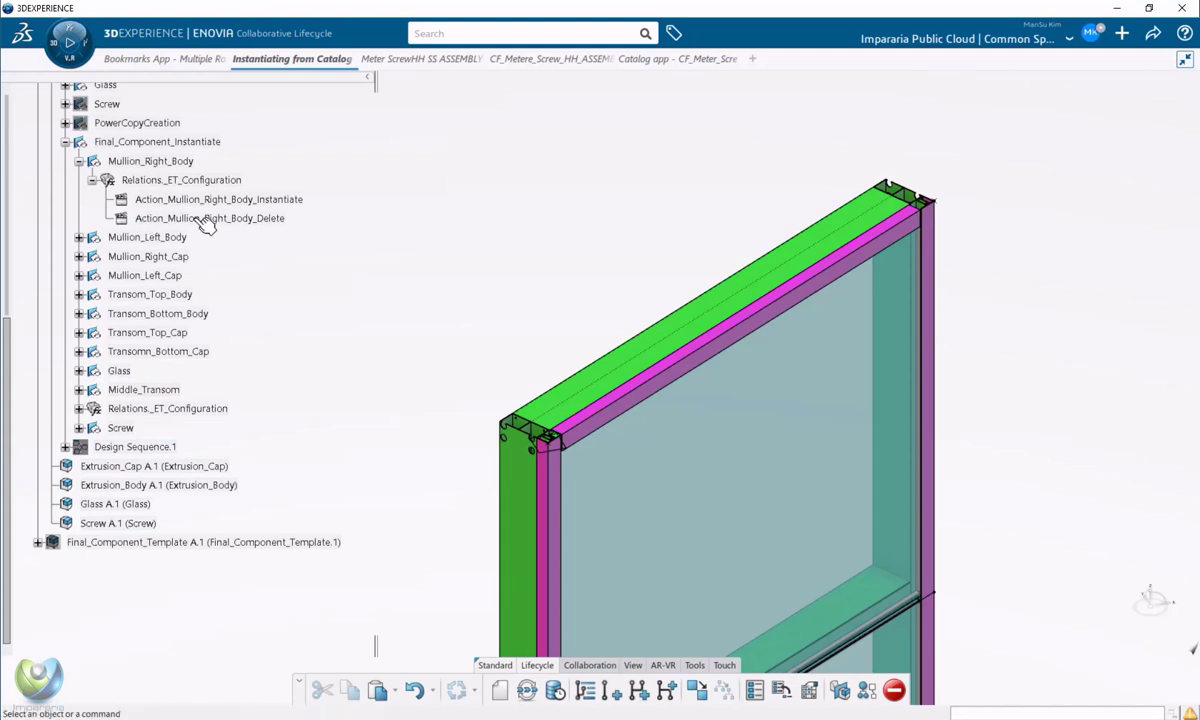
- Expand the Input_Surface set and set its Transom_Heights parameter to 1500,300 to add a second middle transom
middle_click_drag(456, 554, 484, 465)
middle_click_drag(452, 368, 578, 385)
scroll(150, 354, "up", 5)
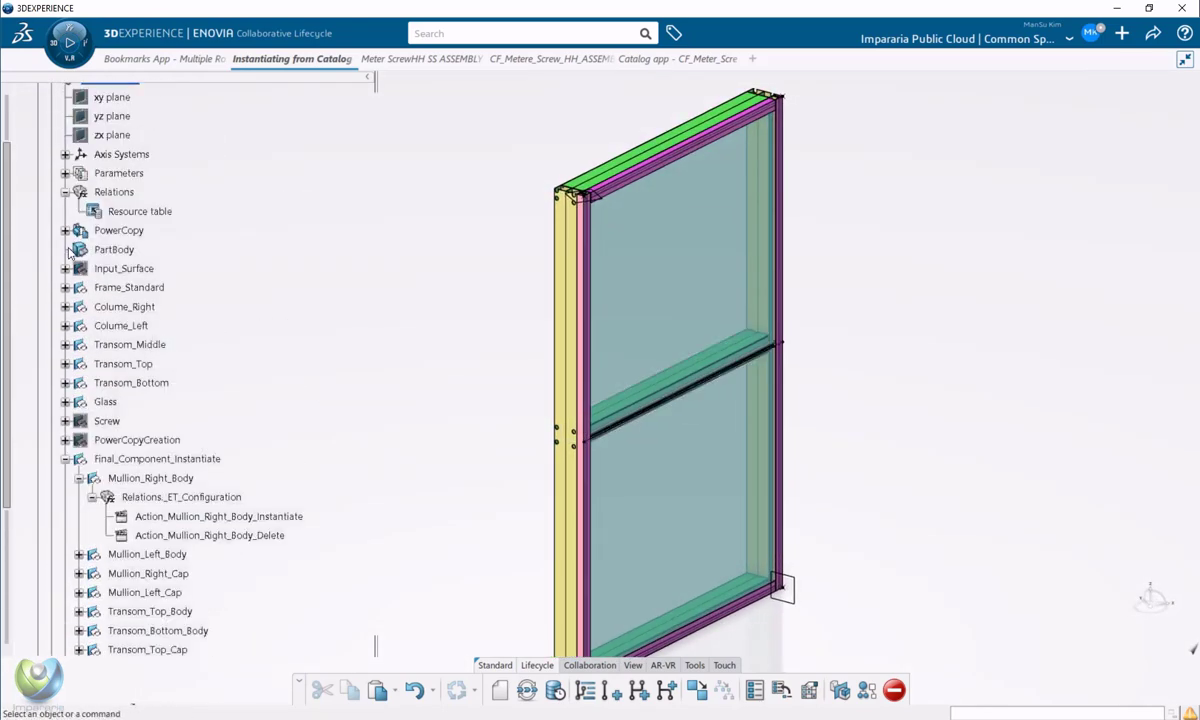
left_click(64, 268)
scroll(205, 248, "down", 3)
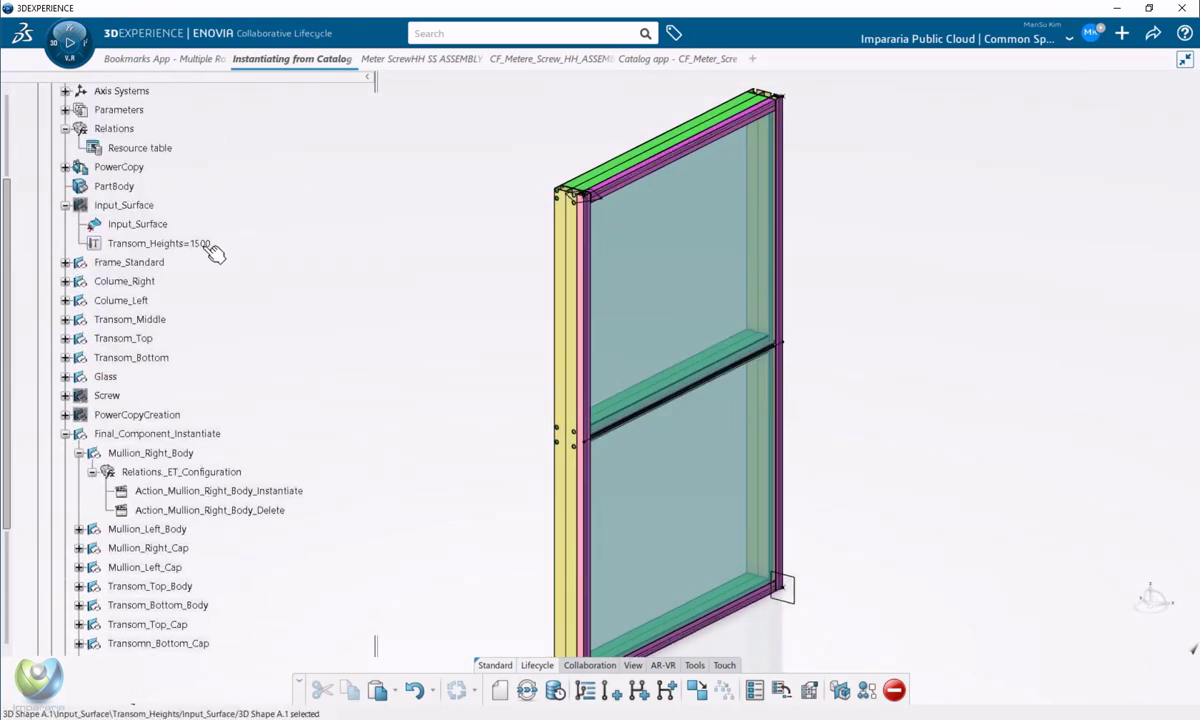
middle_click_drag(420, 343, 616, 362)
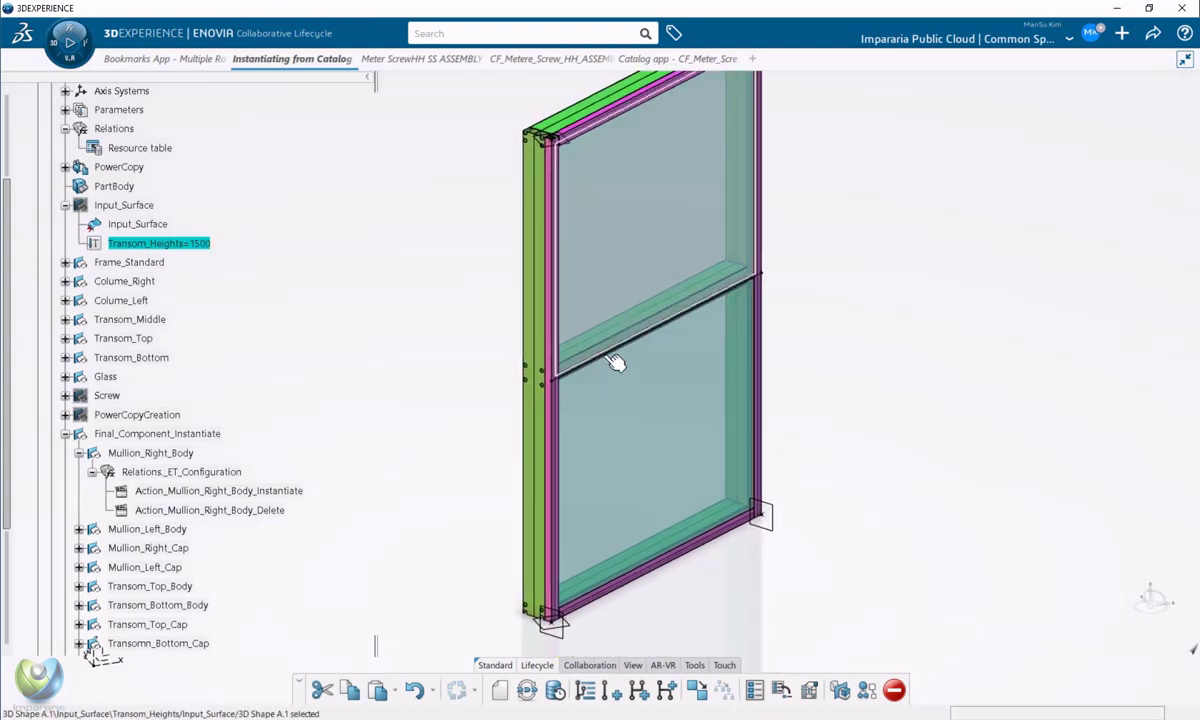
left_click(297, 264)
double_click(205, 245)
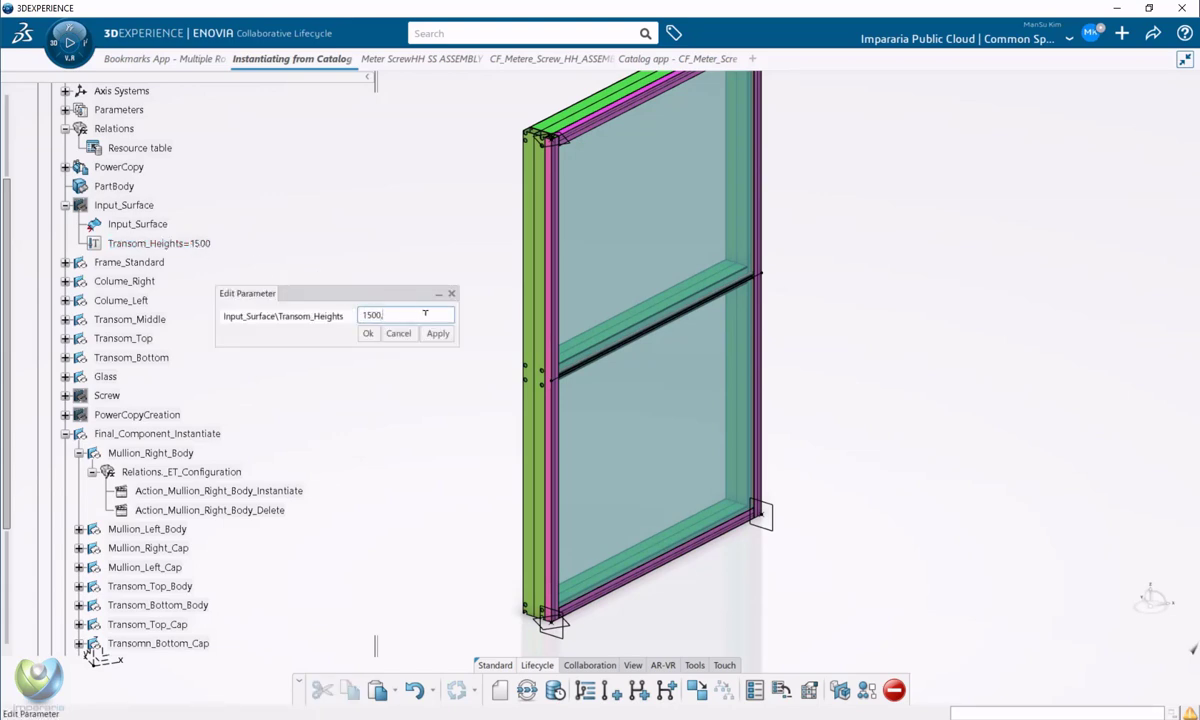
left_click(438, 333)
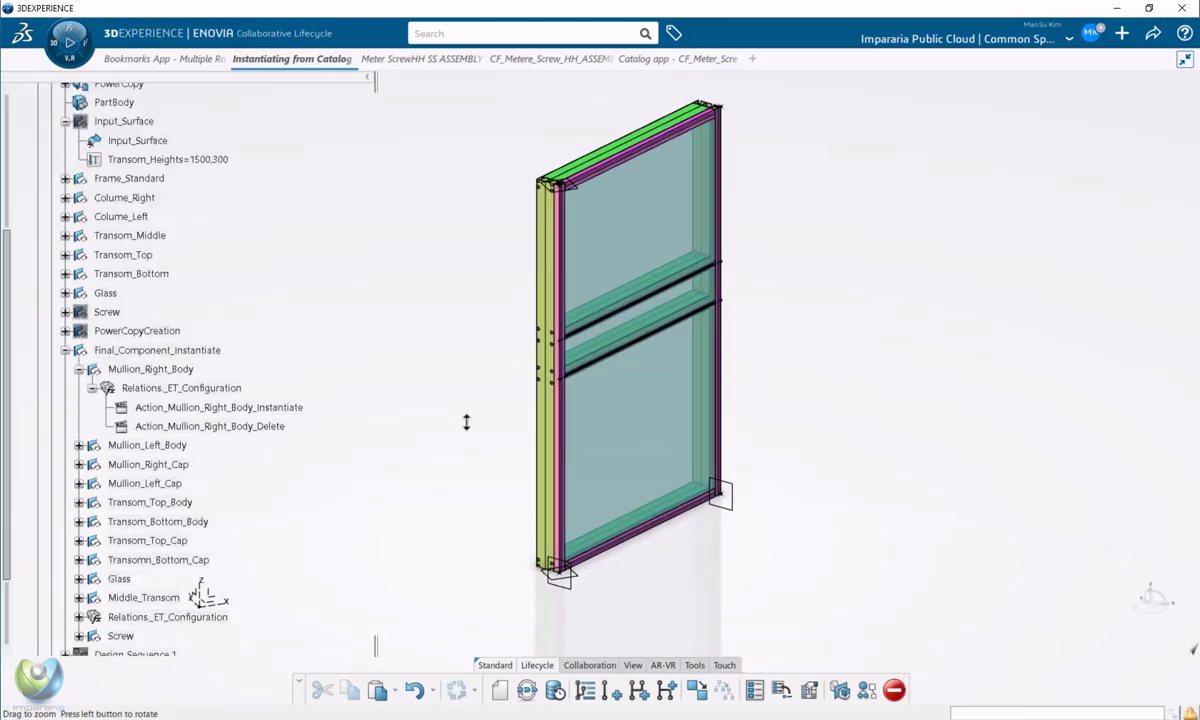
- Inspect the screw holes on the mullions where the two middle transoms meet them, from both sides of the frame
middle_click_drag(466, 423, 560, 295)
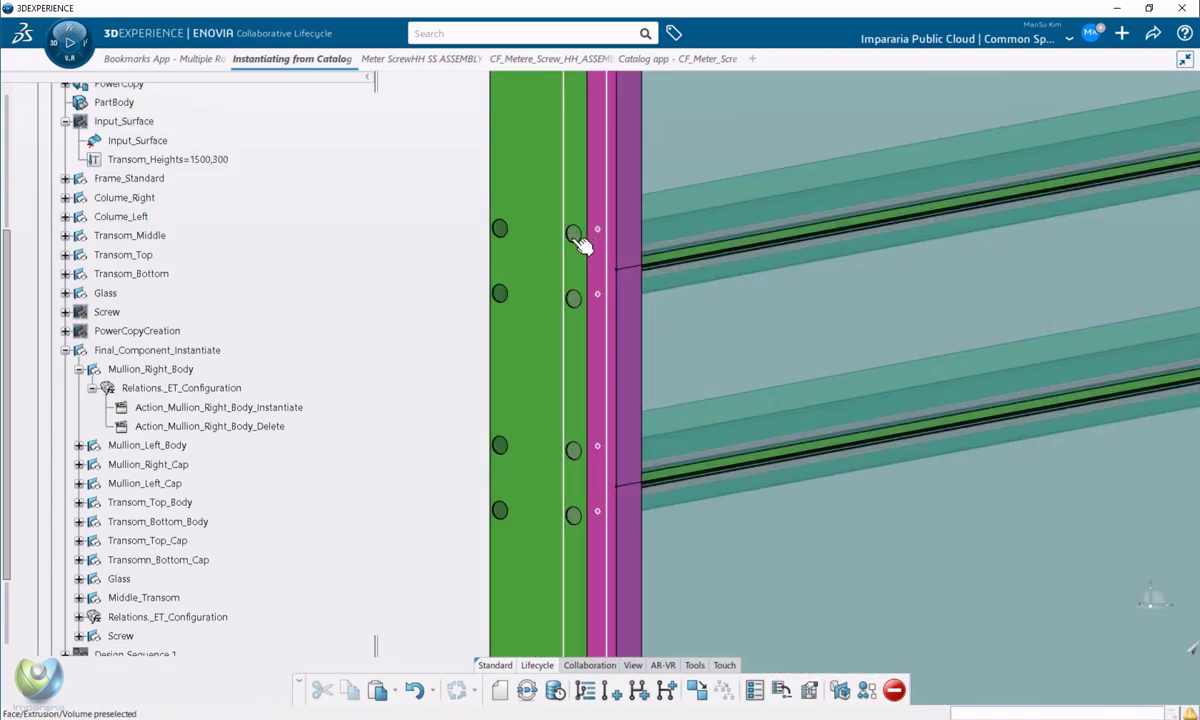
middle_click_drag(583, 245, 506, 371)
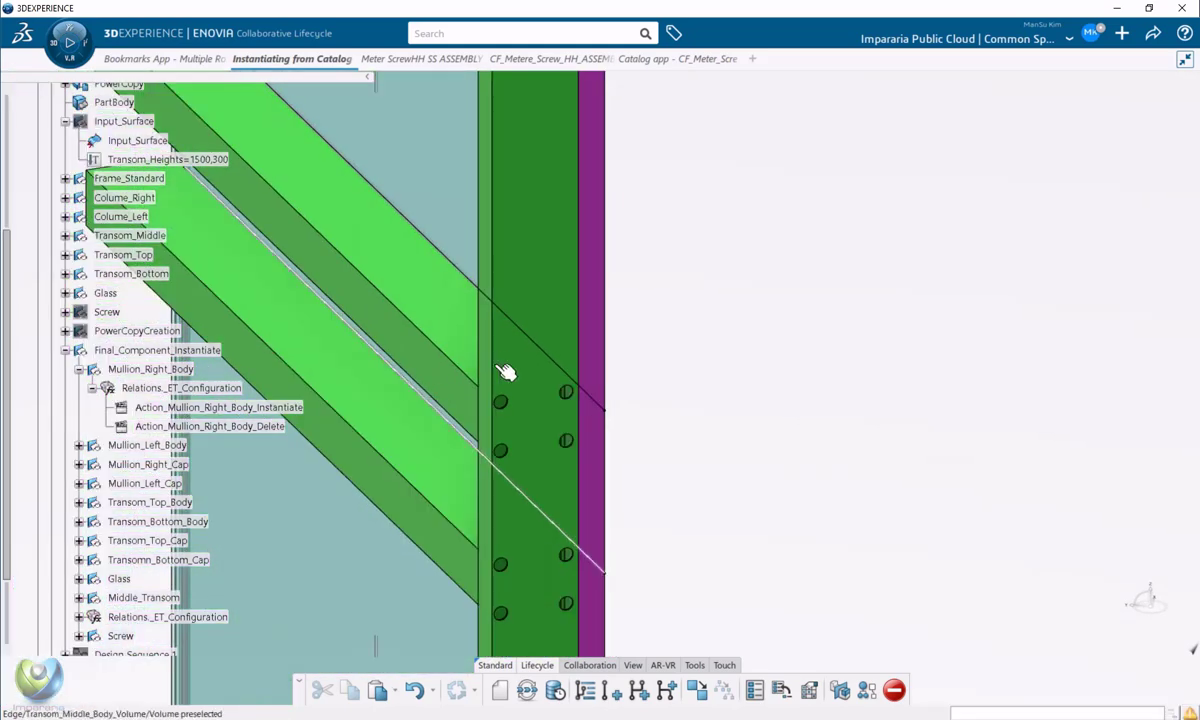
- Collapse the Relations._ET_Configuration and Mullion_Right_Body branches under Final_Component_Instantiate
middle_click_drag(560, 182, 584, 206)
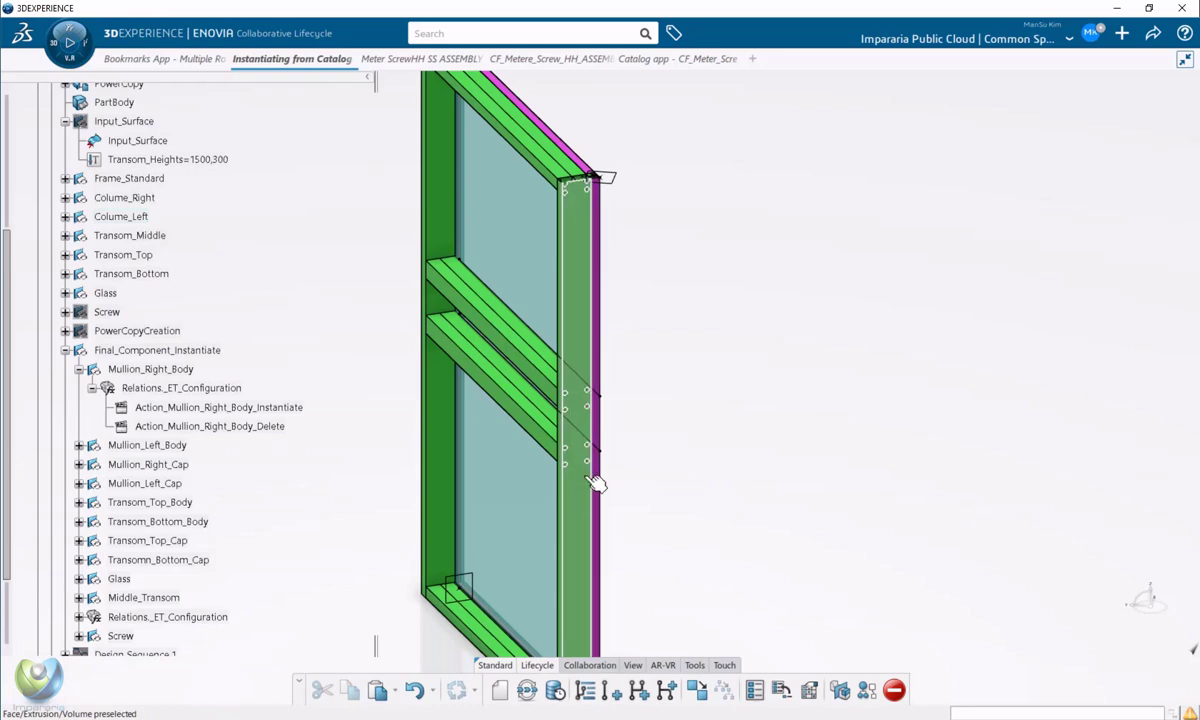
middle_click_drag(595, 483, 730, 440)
left_click(92, 388)
left_click(79, 369)
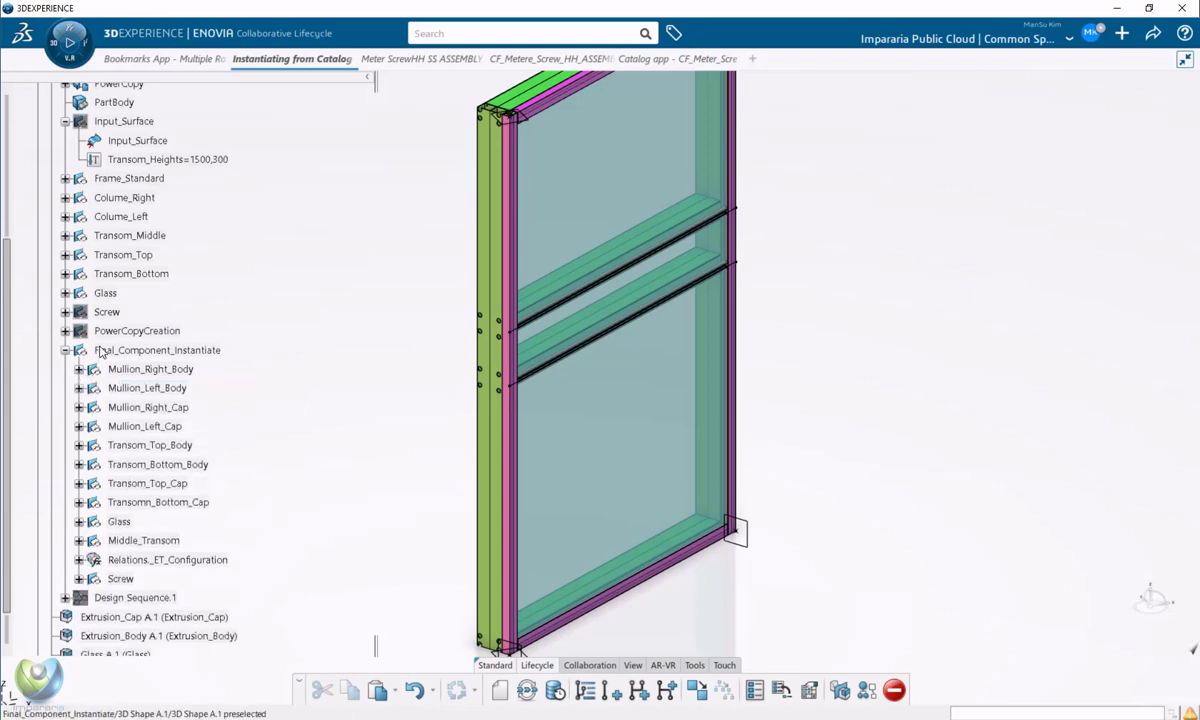
- Show Design Sequence.1 and expand its published geometries down to the Screw_Location axis systems
scroll(100, 340, "down", 5)
right_click(130, 410)
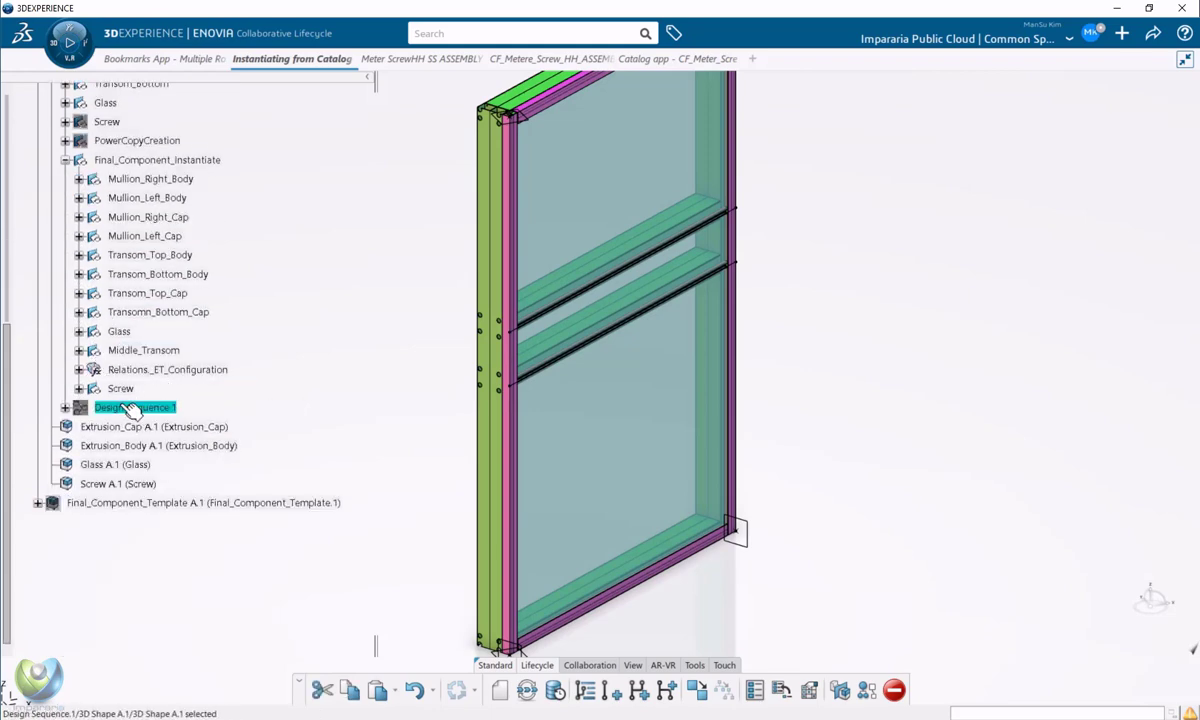
left_click(165, 62)
left_click(65, 407)
scroll(165, 380, "down", 3)
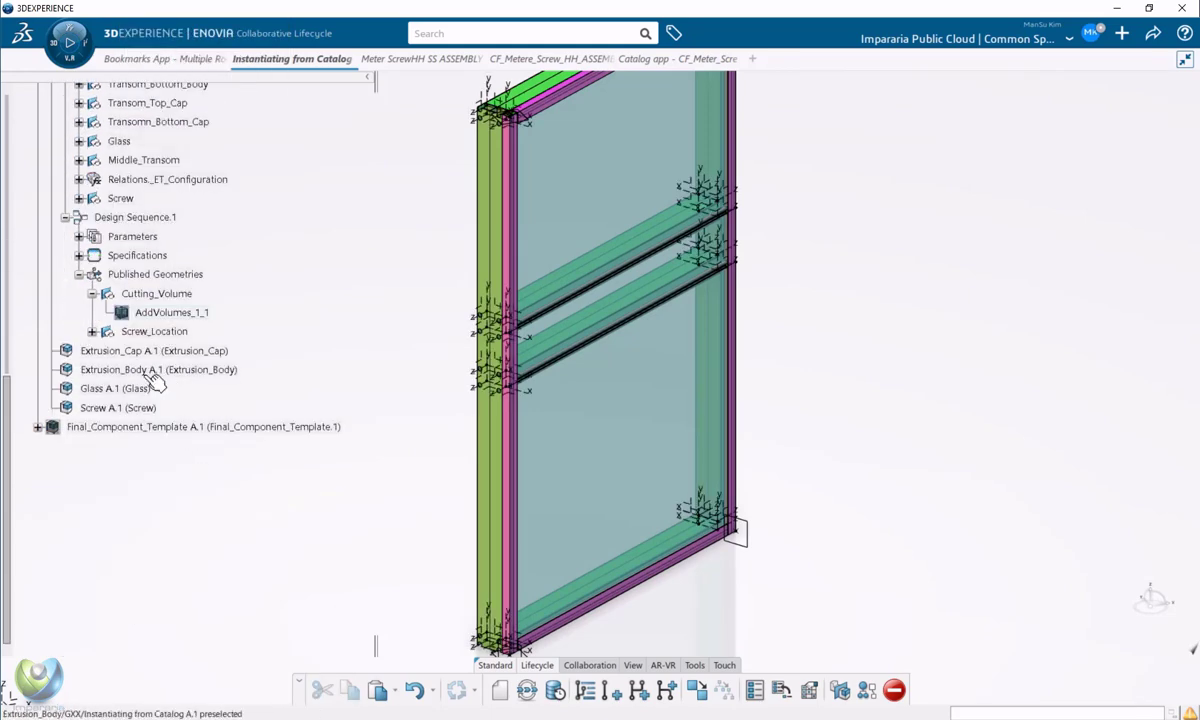
left_click(92, 331)
- Highlight Screw_Location on the frame and examine its list of published axis systems through to the end
scroll(100, 338, "up", 4)
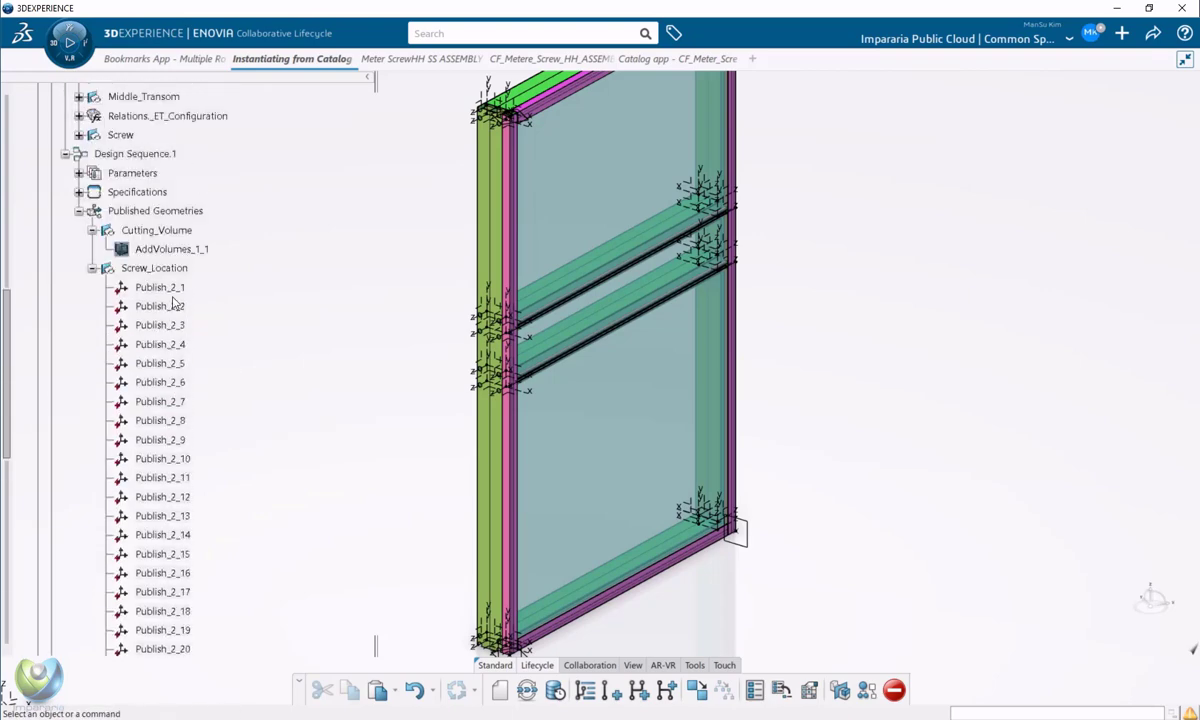
left_click(160, 268)
middle_click_drag(646, 415, 525, 498)
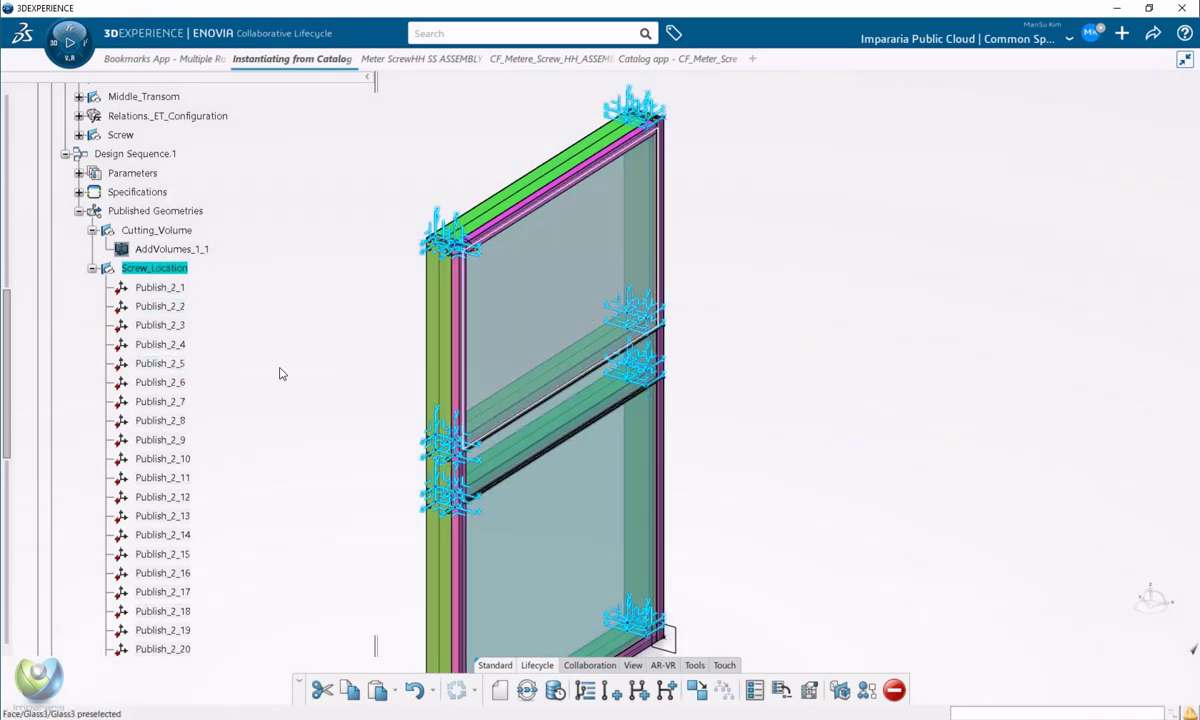
scroll(212, 156, "up", 8)
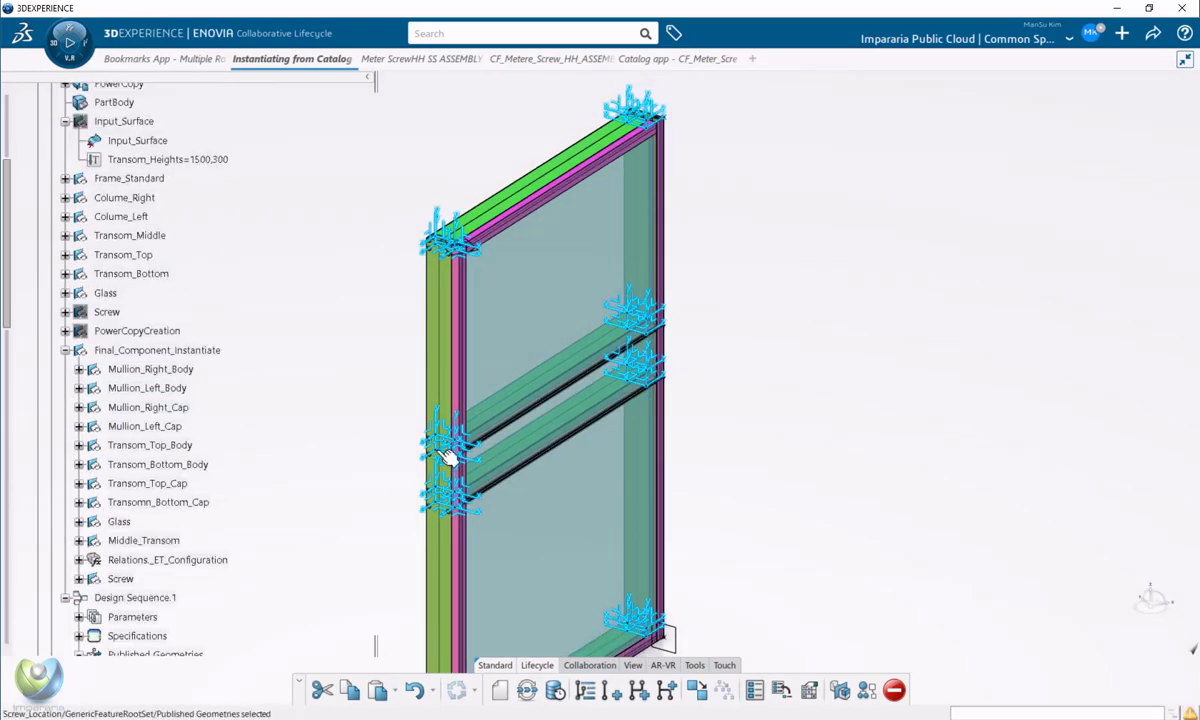
scroll(259, 429, "down", 3)
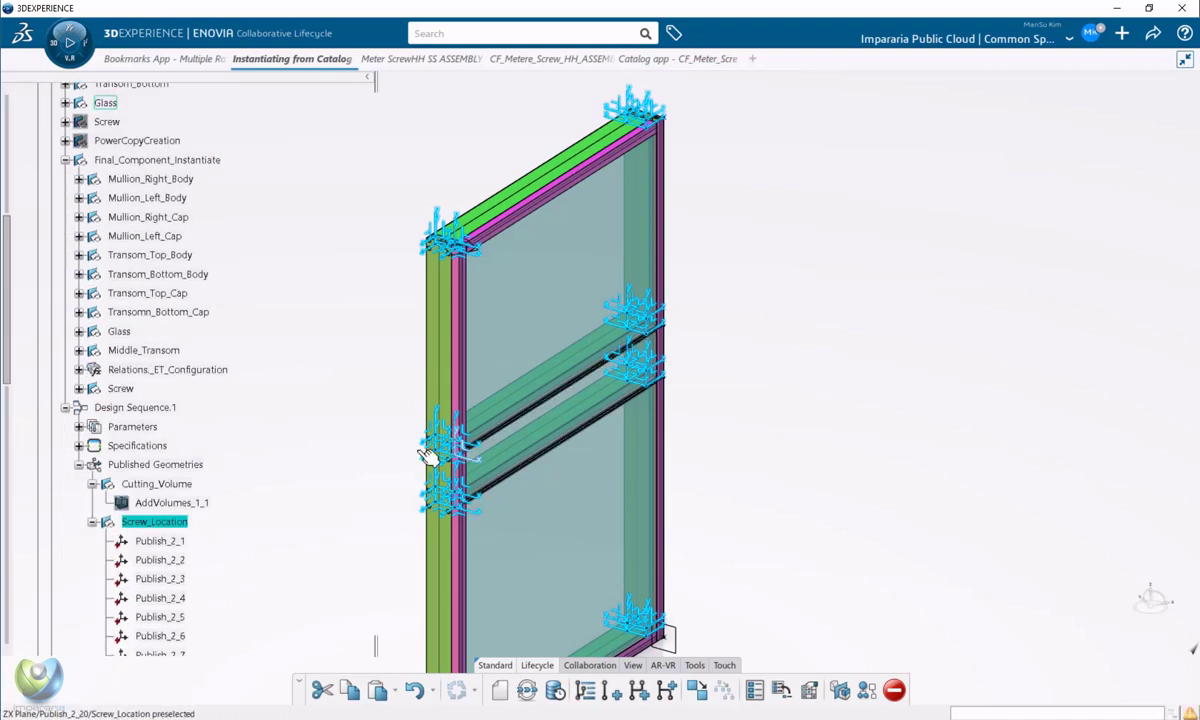
scroll(268, 468, "down", 3)
scroll(150, 404, "down", 10)
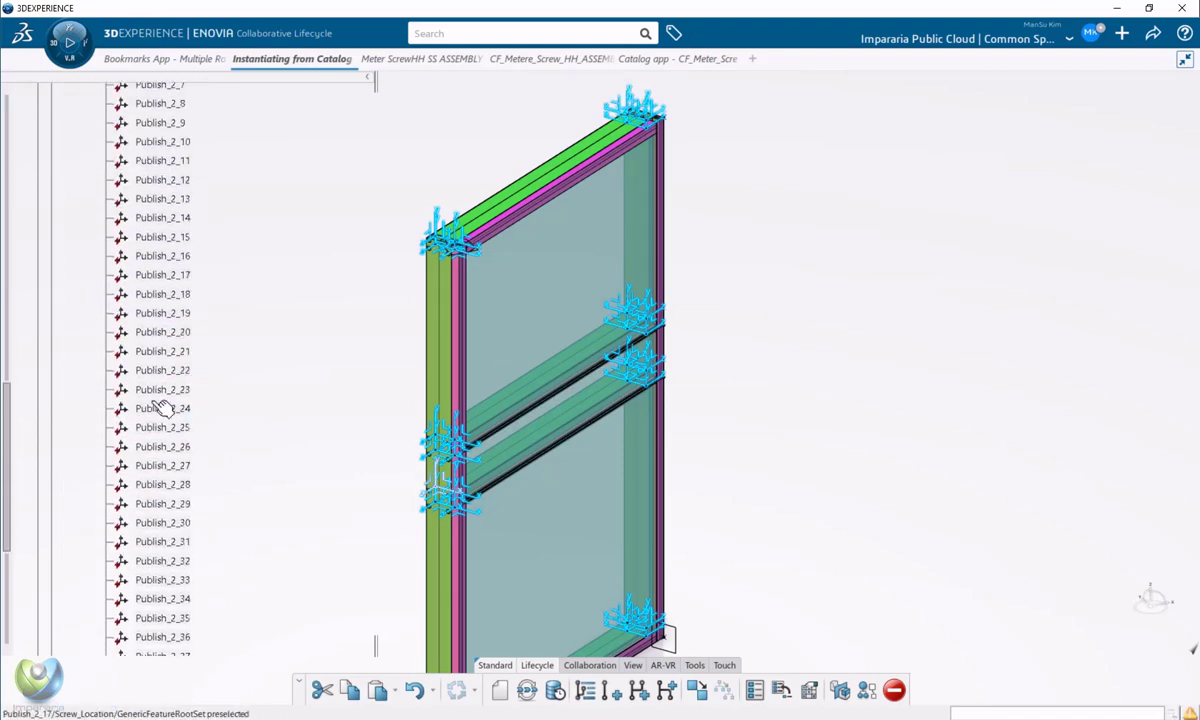
scroll(228, 449, "down", 3)
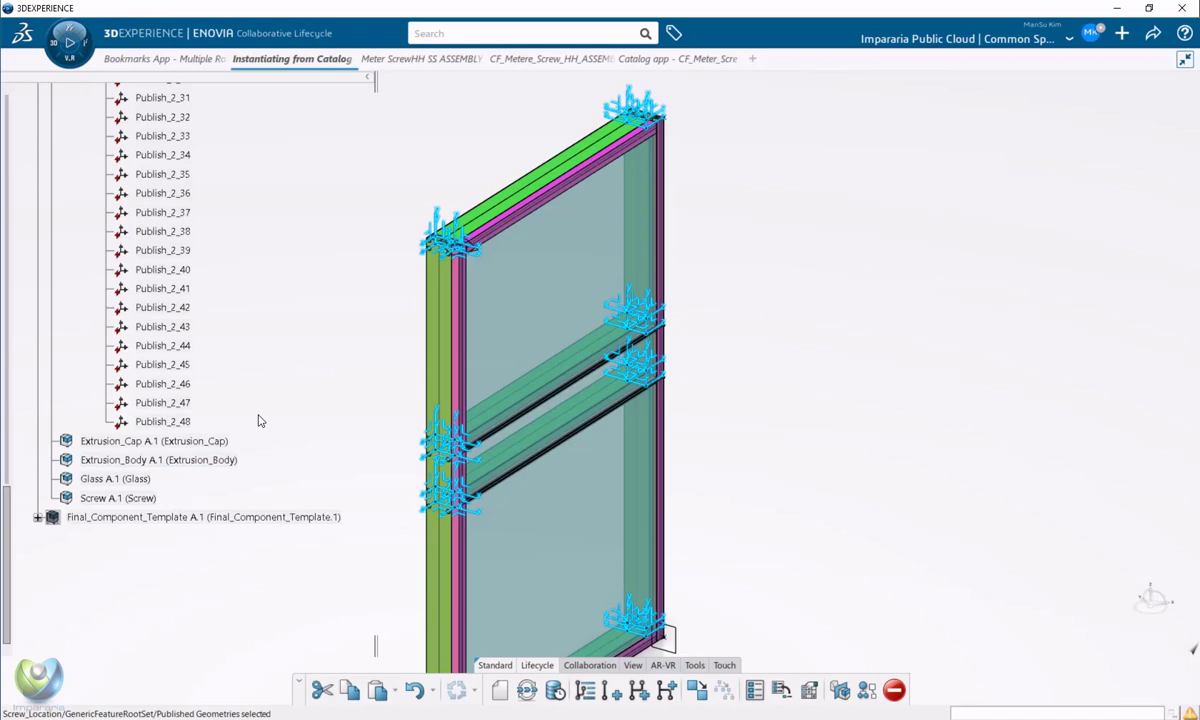
- Collapse the Screw_Location list and highlight its axis systems on the frame once more
scroll(258, 421, "up", 15)
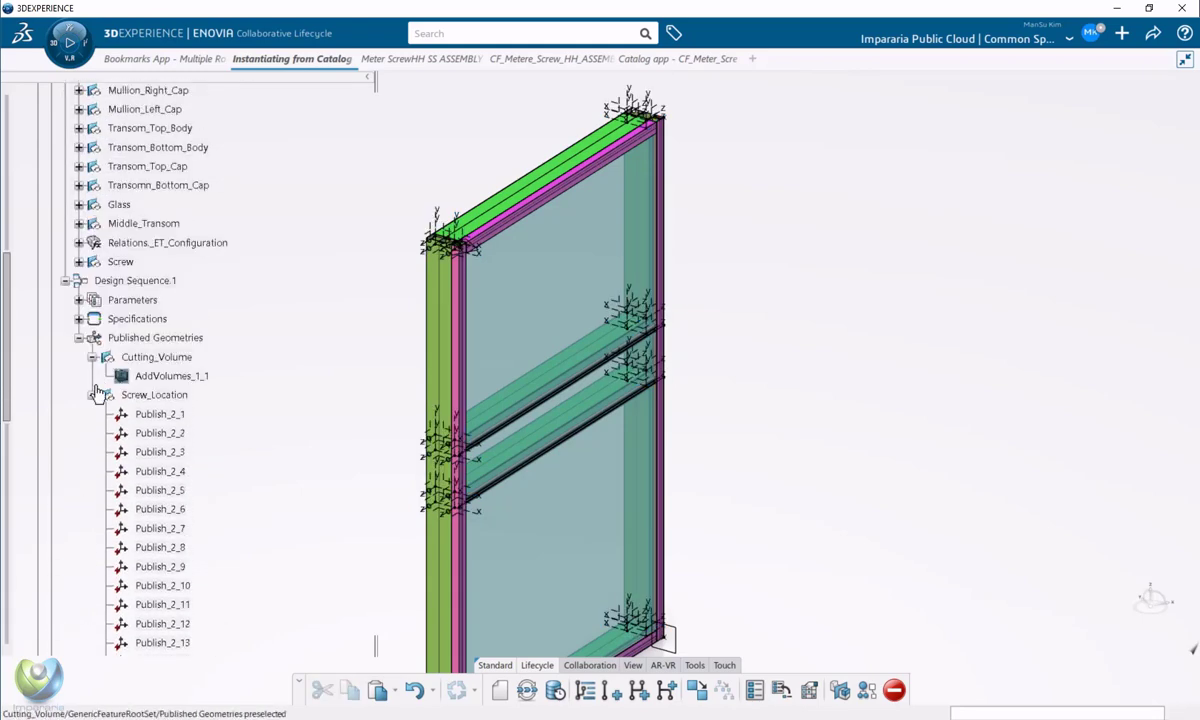
left_click(91, 396)
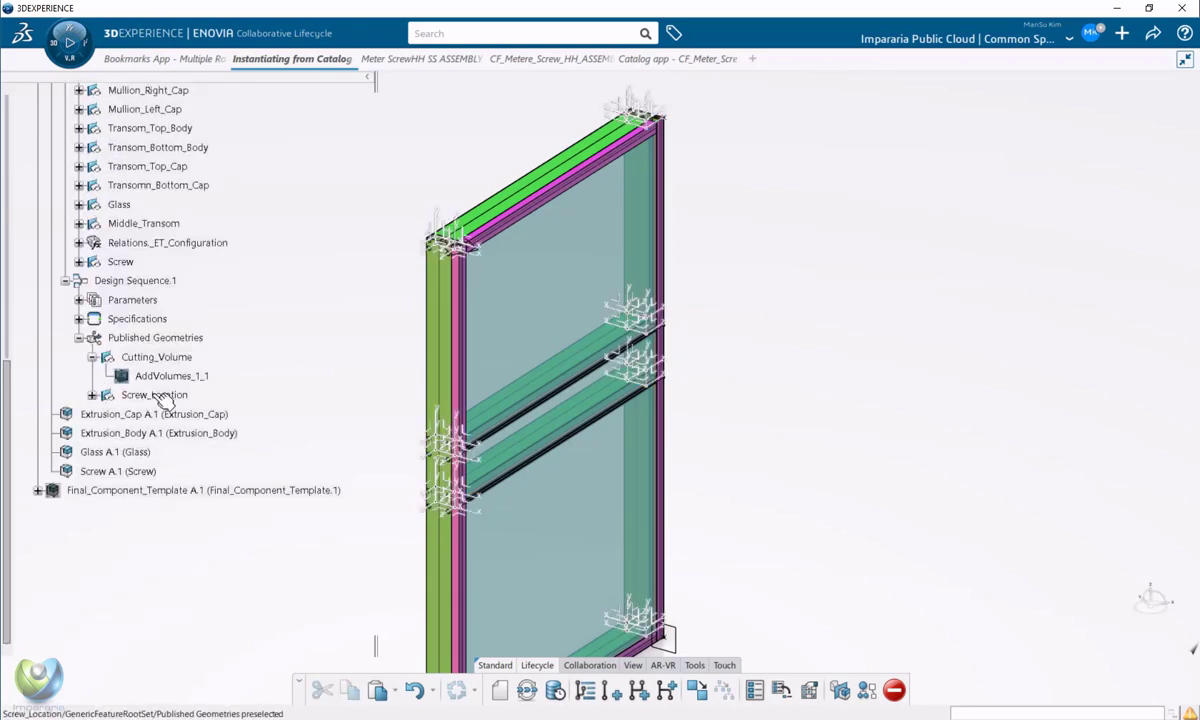
left_click(160, 395)
middle_click_drag(522, 482, 500, 442)
scroll(145, 318, "up", 5)
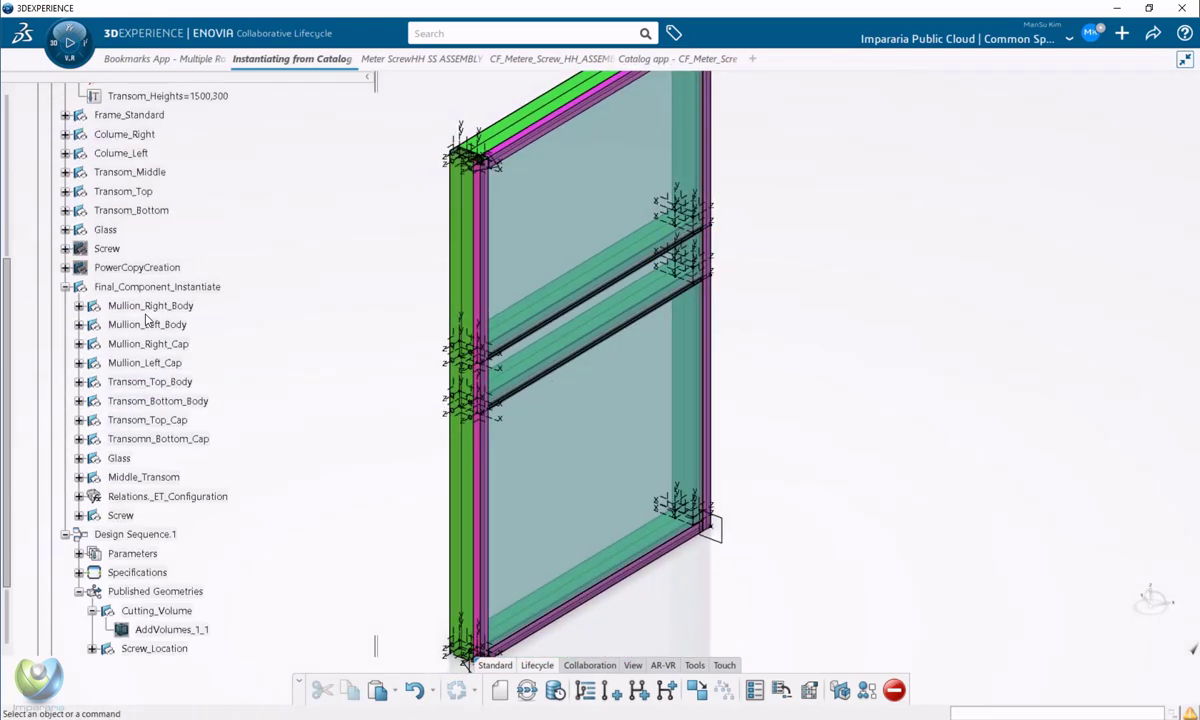
- Open the Resource table, check the Chapter1 entry for the screw catalog chapter, and close it without changes
scroll(145, 318, "up", 4)
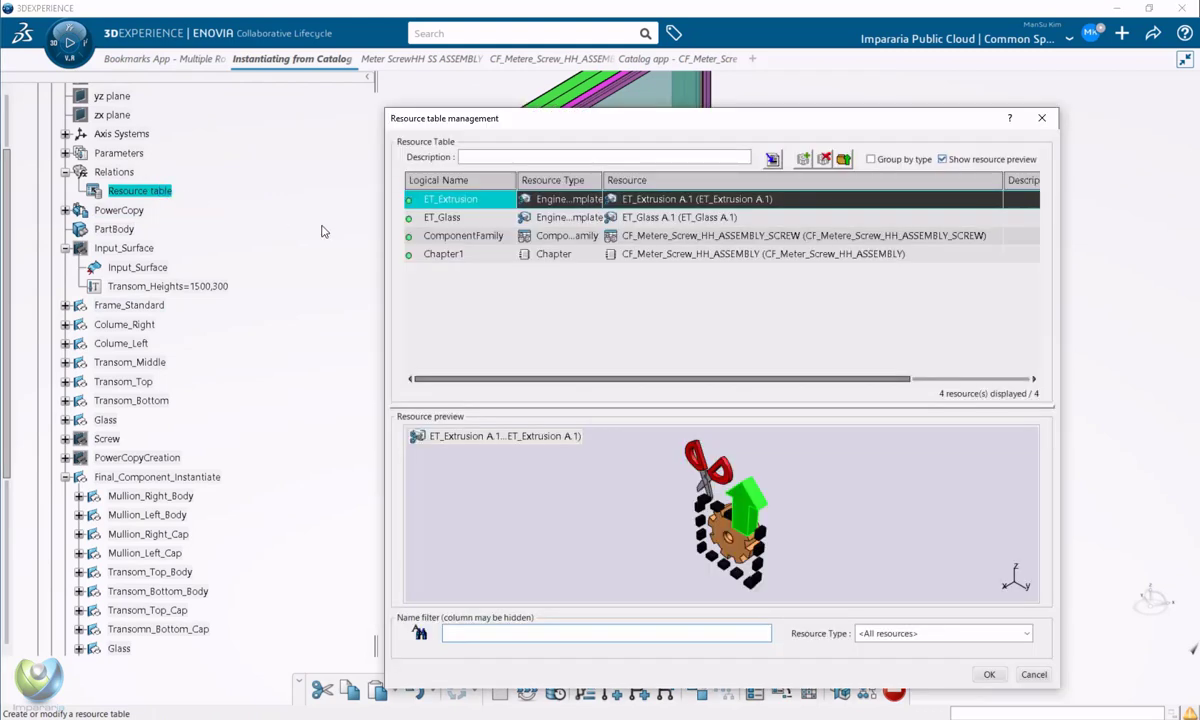
left_click(470, 254)
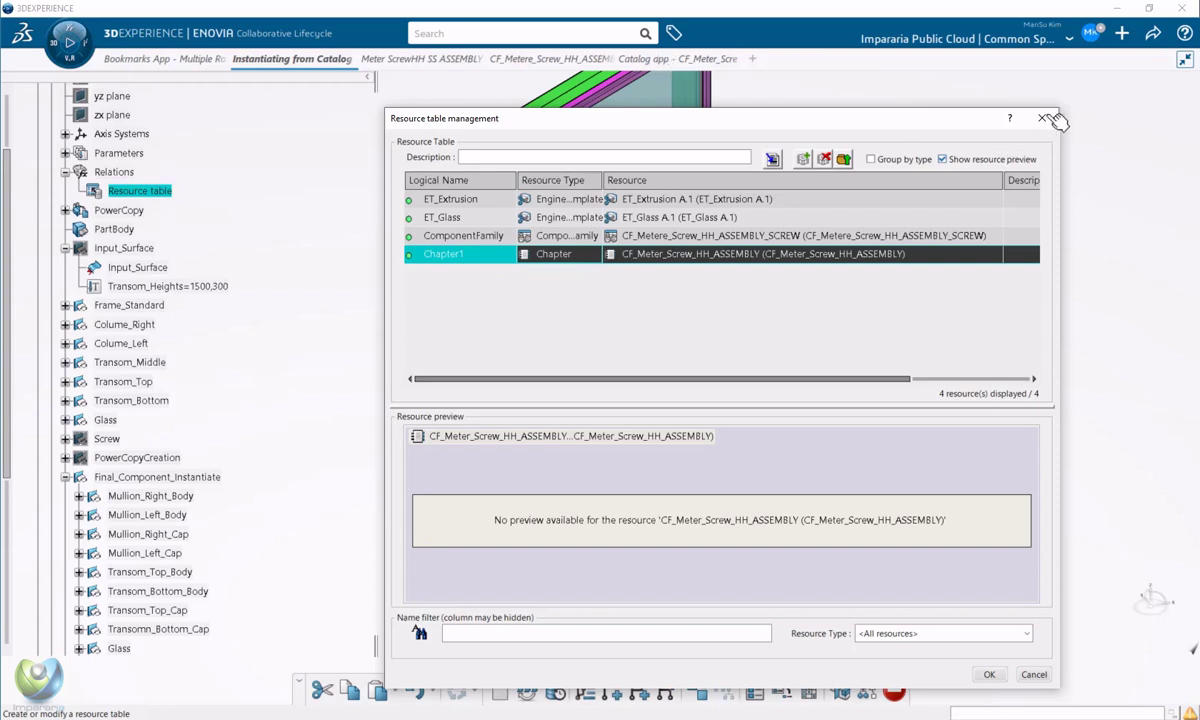
mouse_move(634, 61)
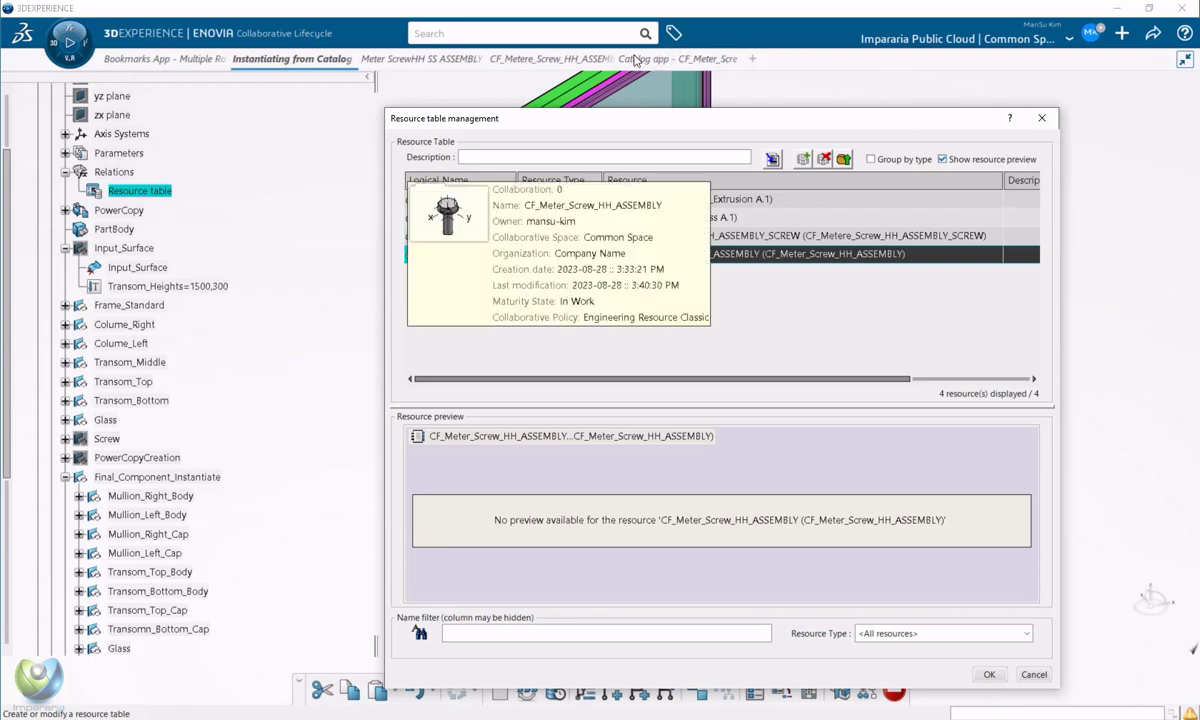
left_click(1044, 119)
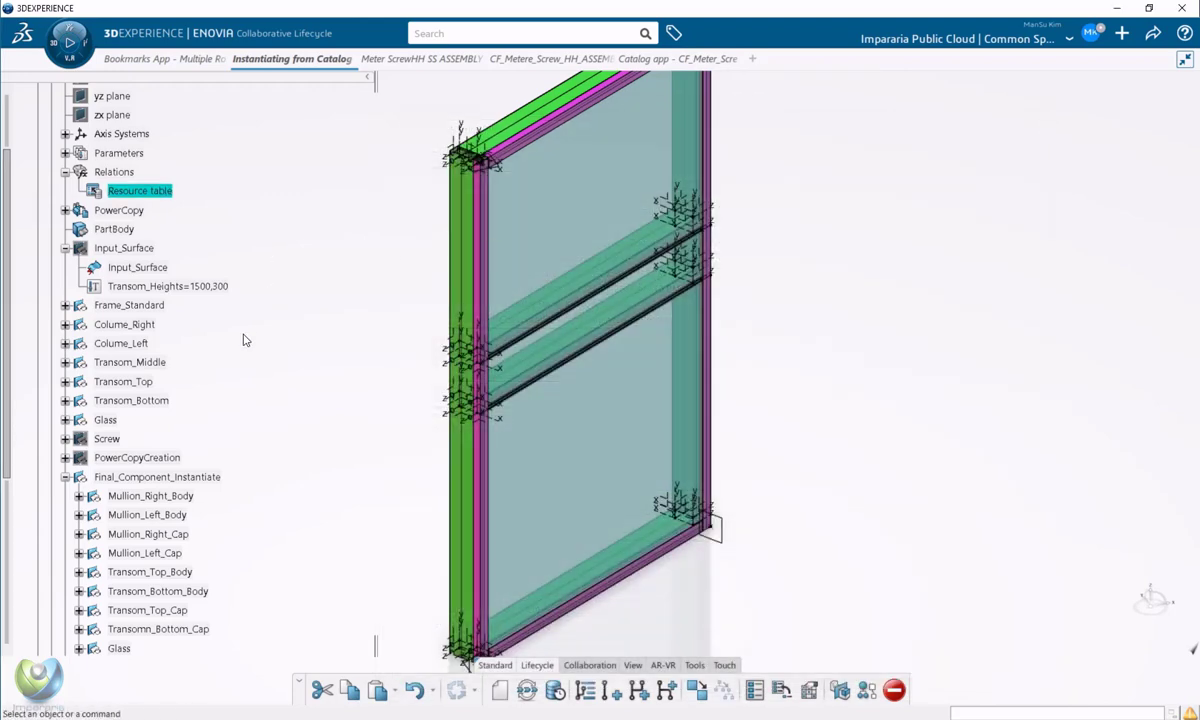
- Expand Relations._Chapter_Configuration in the Screw set and run Action_Screw_Instantiate to place the catalog screws on the frame
scroll(153, 375, "down", 8)
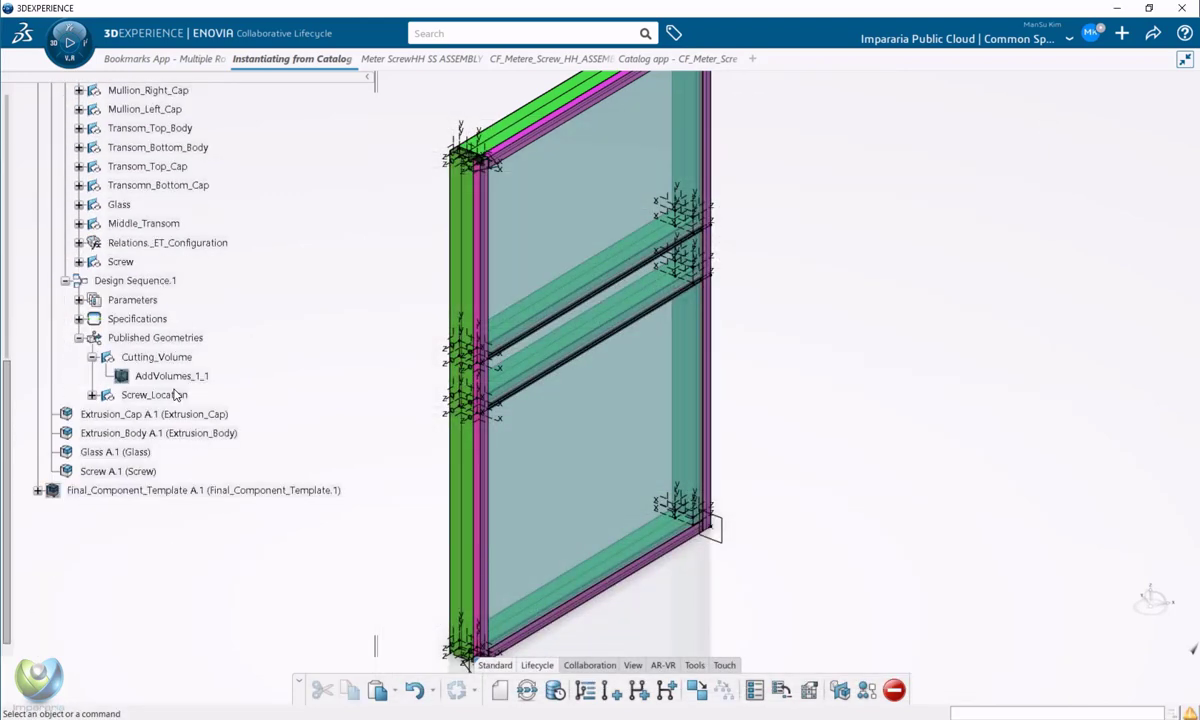
left_click(79, 262)
left_click(129, 263)
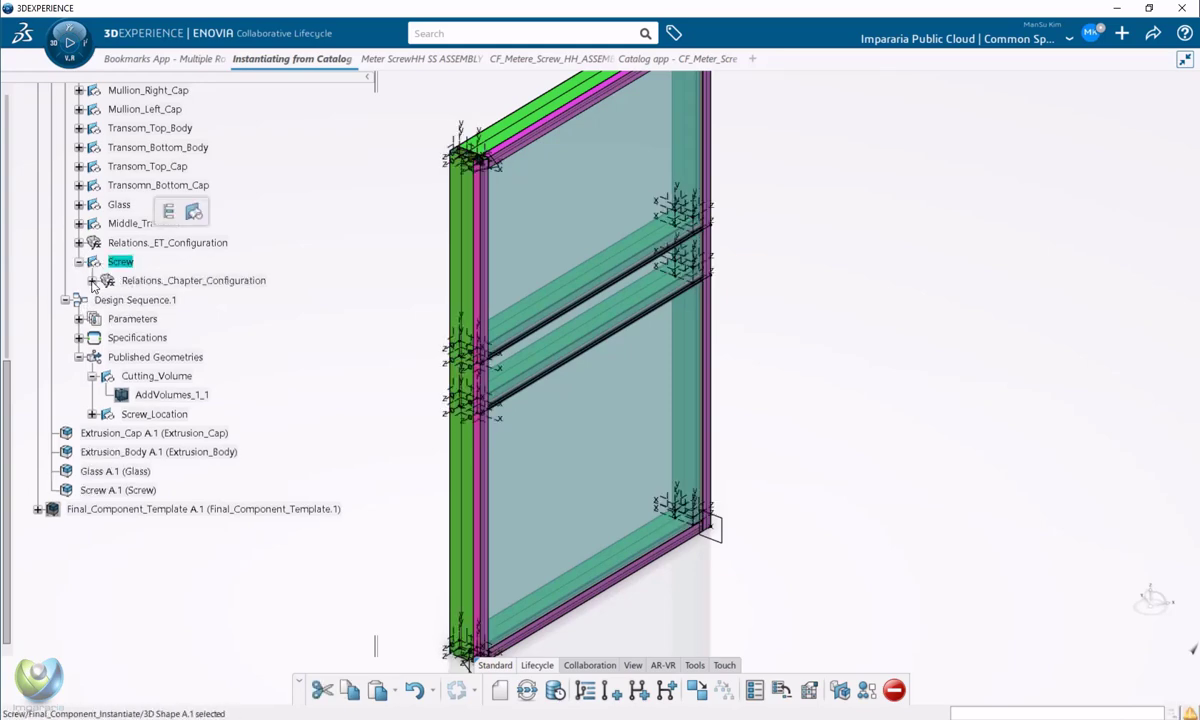
left_click(93, 281)
left_click(200, 302)
middle_click_drag(638, 522, 608, 520)
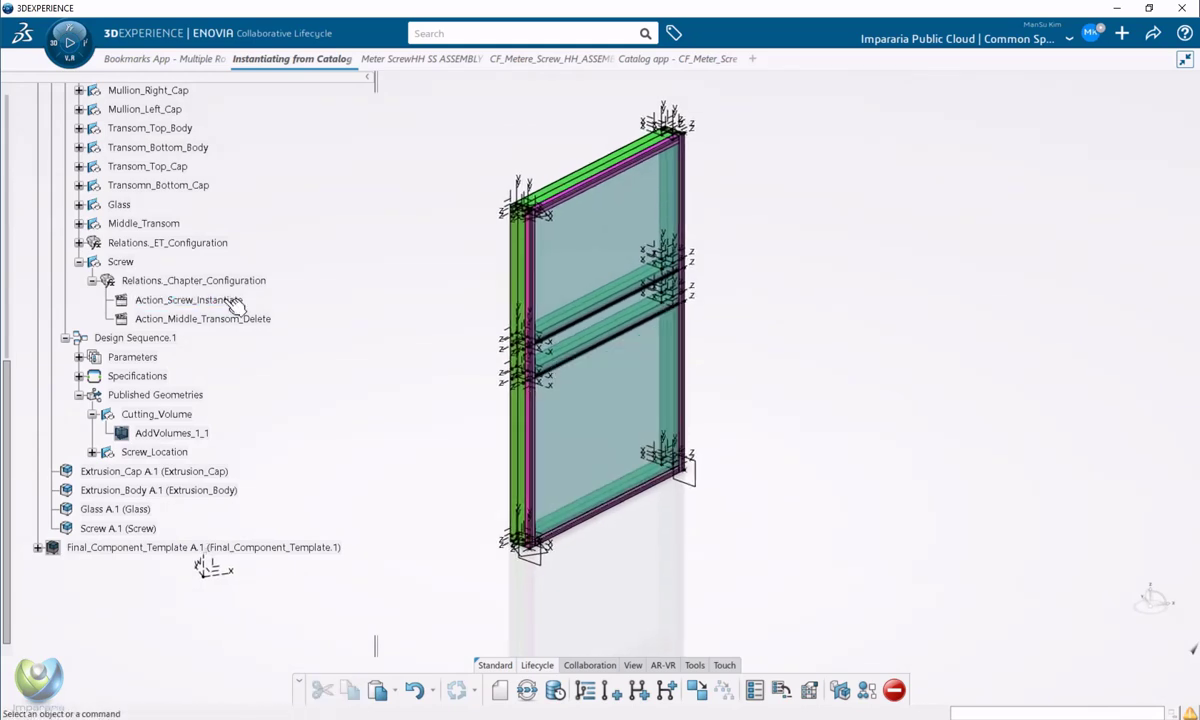
left_click(233, 302)
left_click(268, 247)
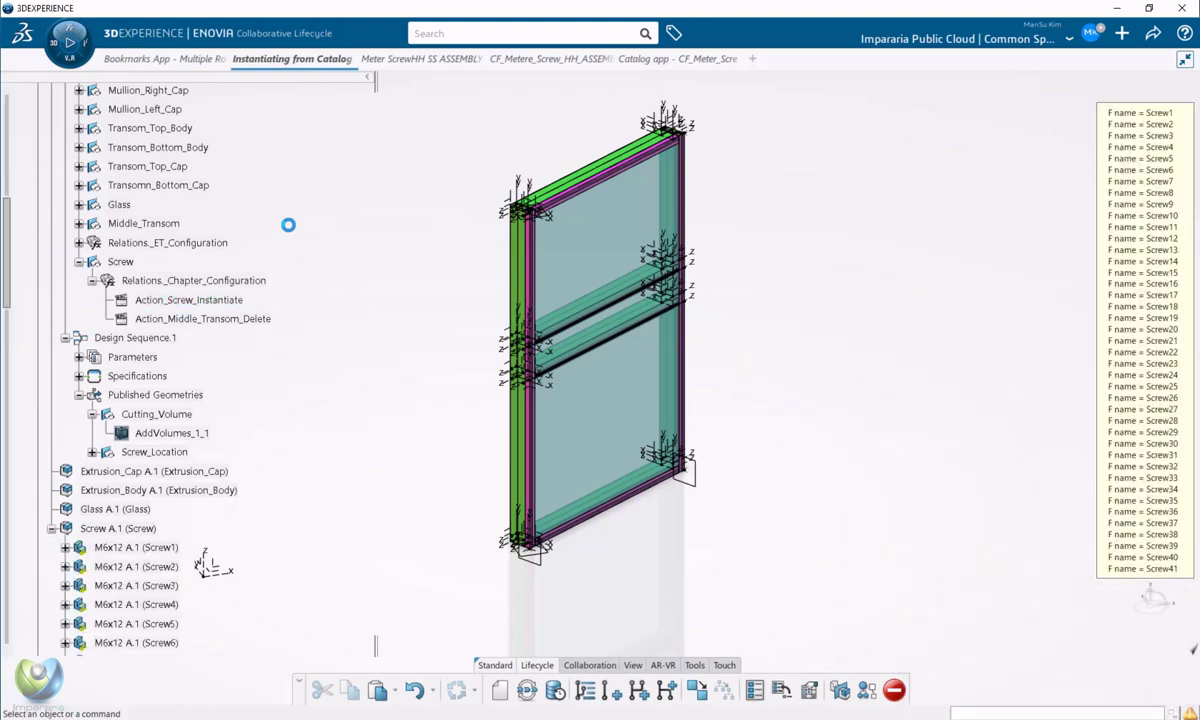
- Highlight individual instantiated screws, including Screw2 and Screw3, and inspect them up close inside the mullion's upper end
scroll(300, 360, "down", 4)
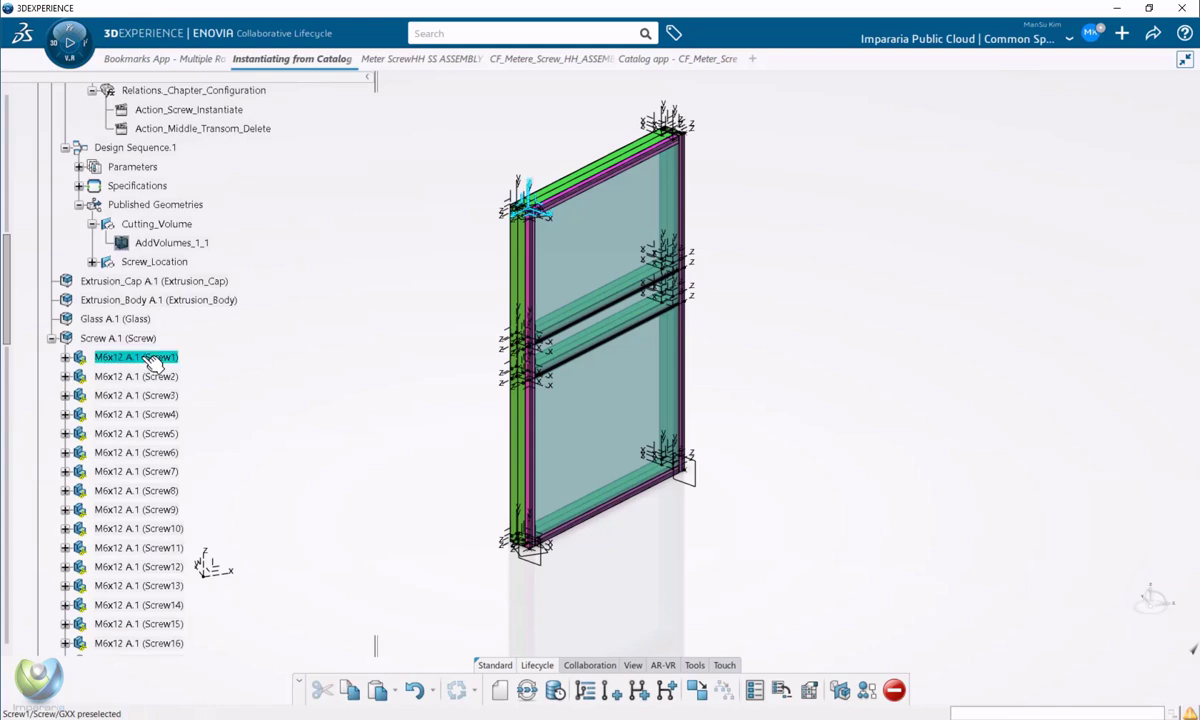
scroll(150, 362, "down", 3)
left_click(151, 250)
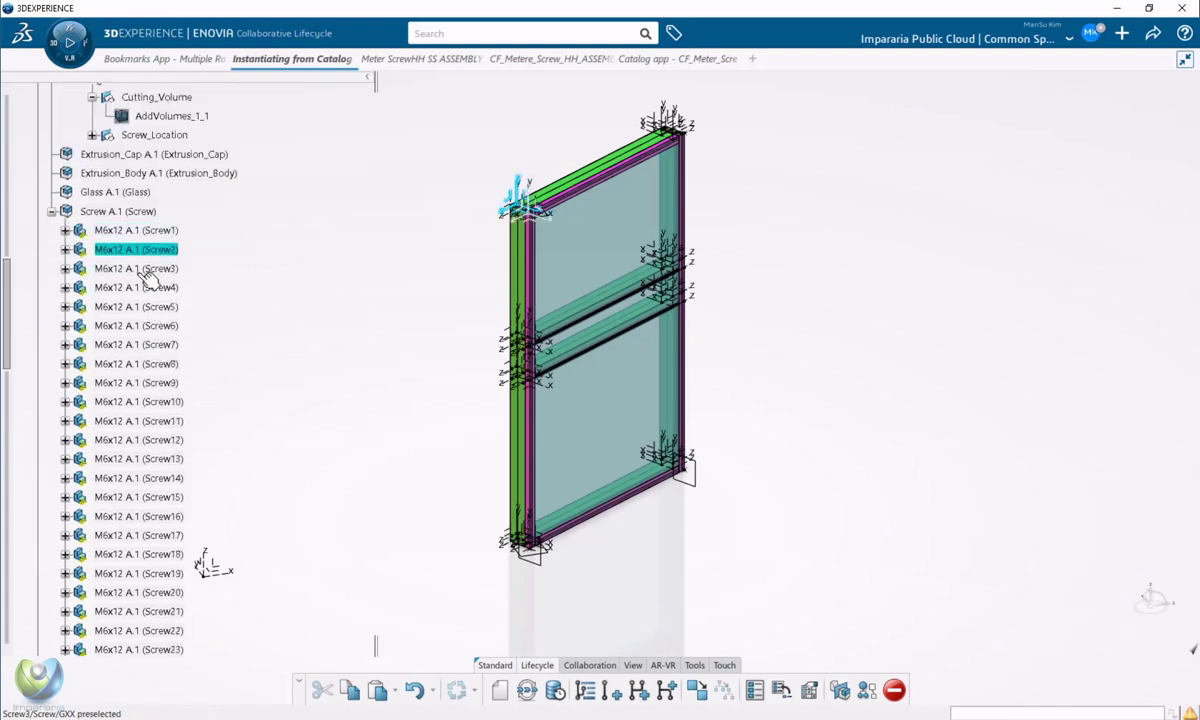
left_click(144, 270)
middle_click_drag(488, 463, 905, 520)
middle_click_drag(897, 543, 460, 290)
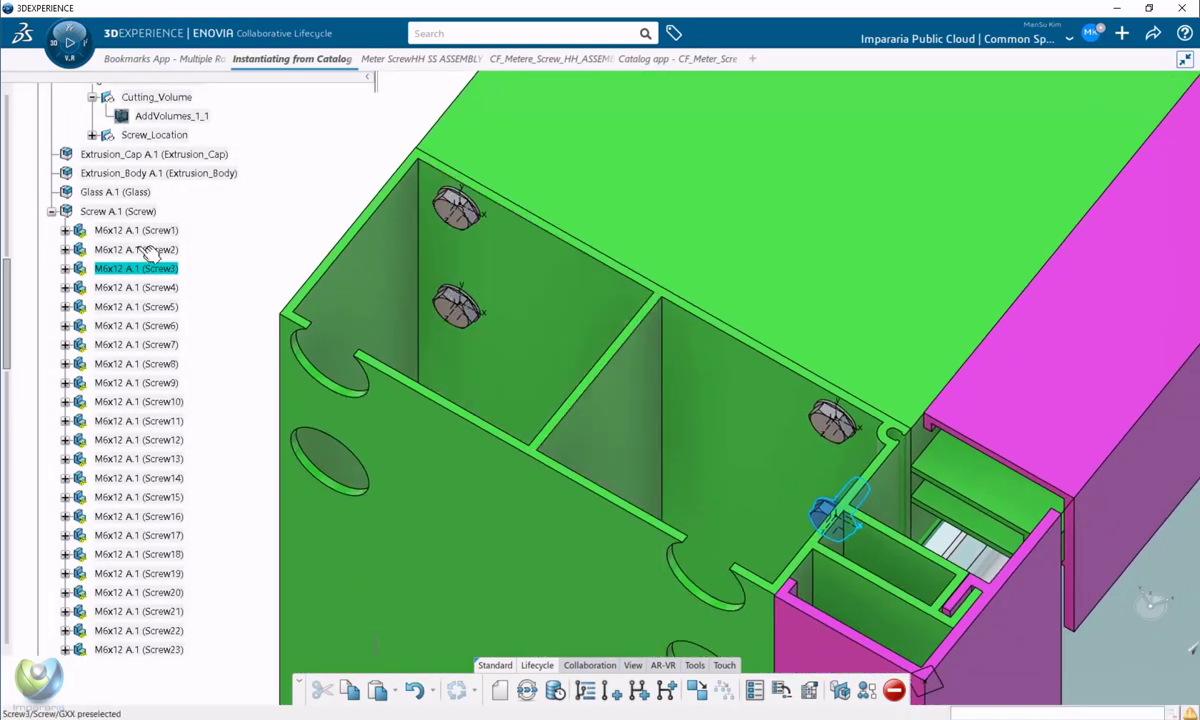
- Hide the Screw A.1 product and show it again to compare the mullion with and without screws
left_click(135, 213)
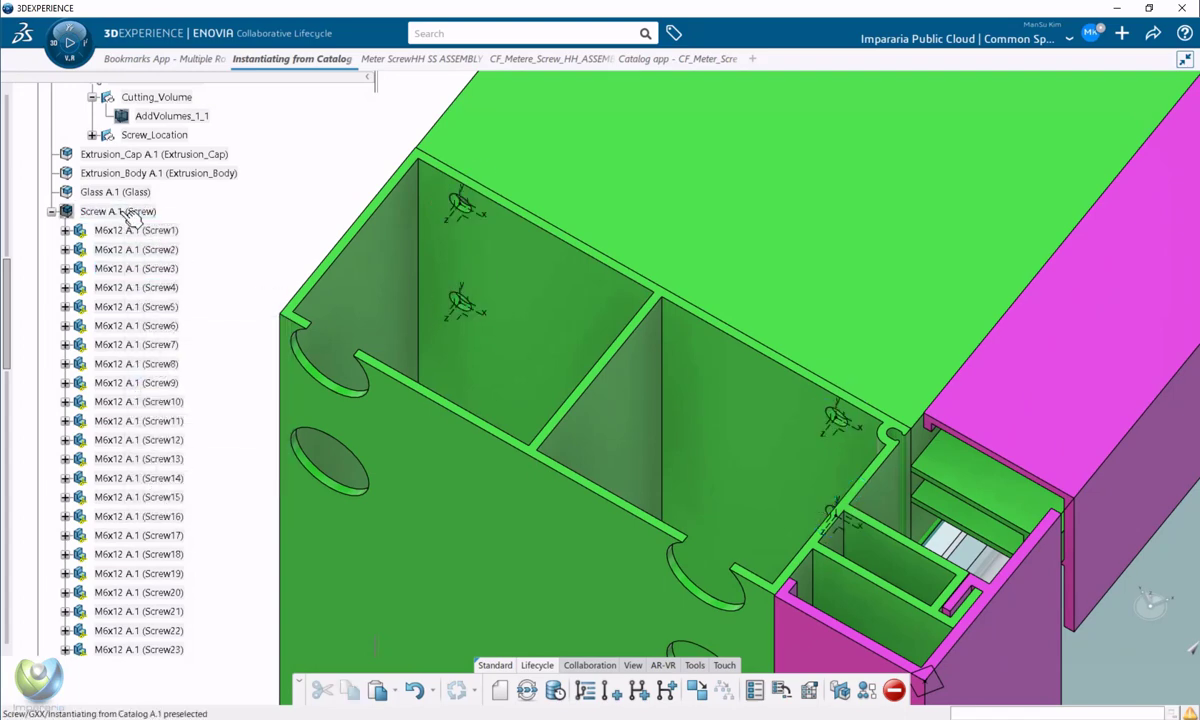
left_click(126, 212)
key("space")
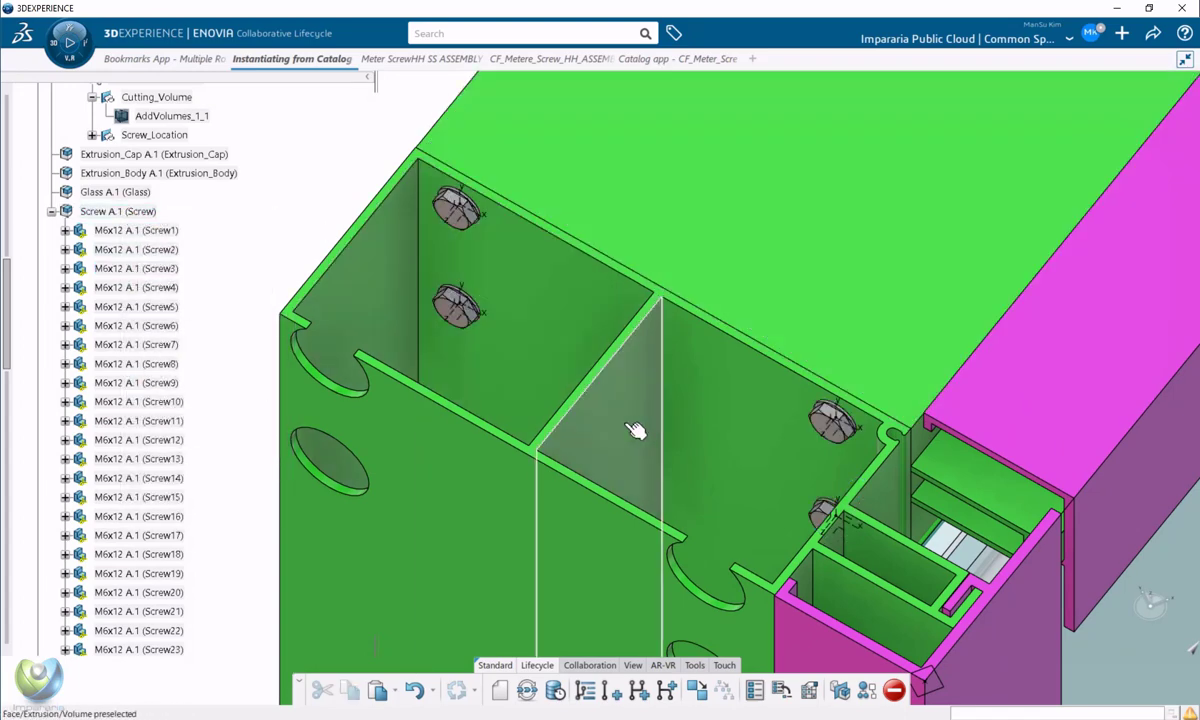
middle_click_drag(636, 430, 380, 300)
- Check the reference properties of Screw1 and Screw2, comparing their title and product name
left_click(160, 231)
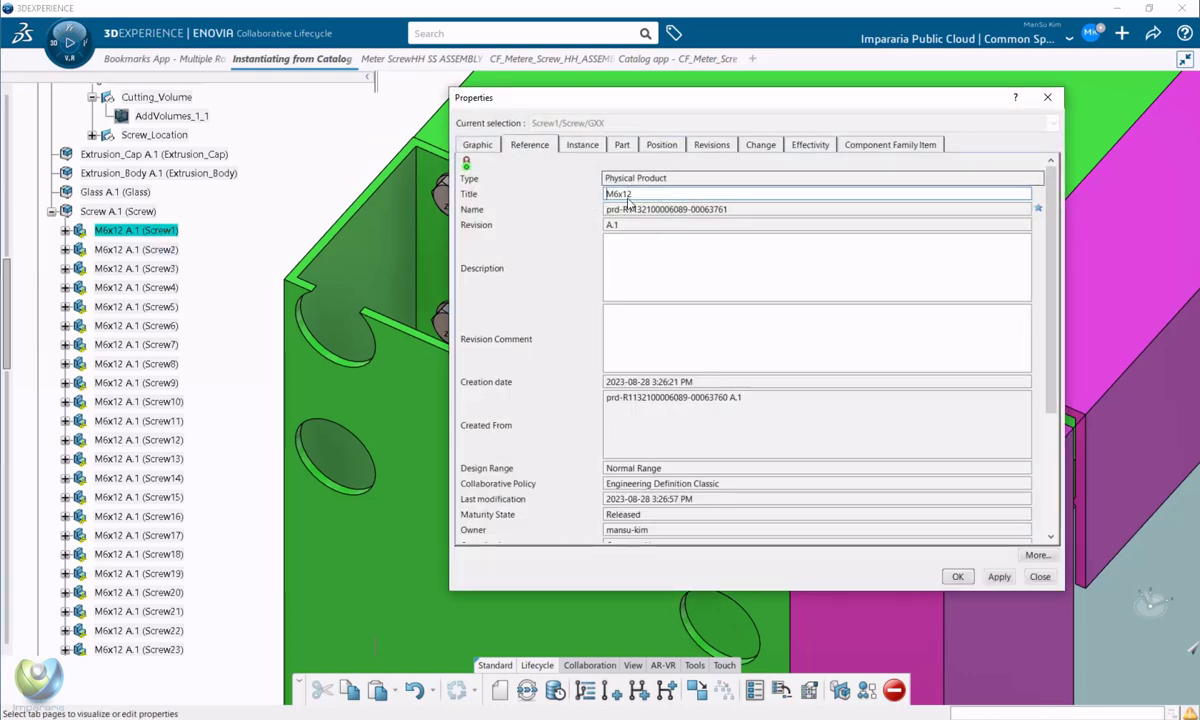
left_click_drag(606, 210, 733, 212)
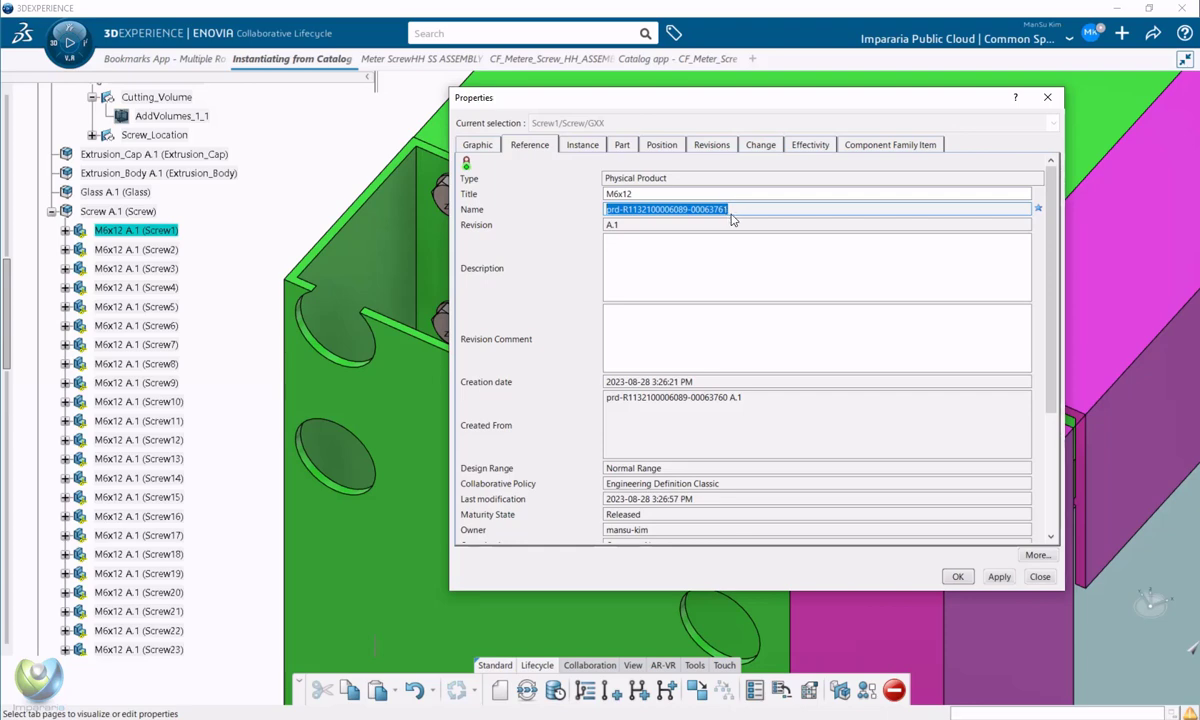
key("Escape")
left_click(148, 250)
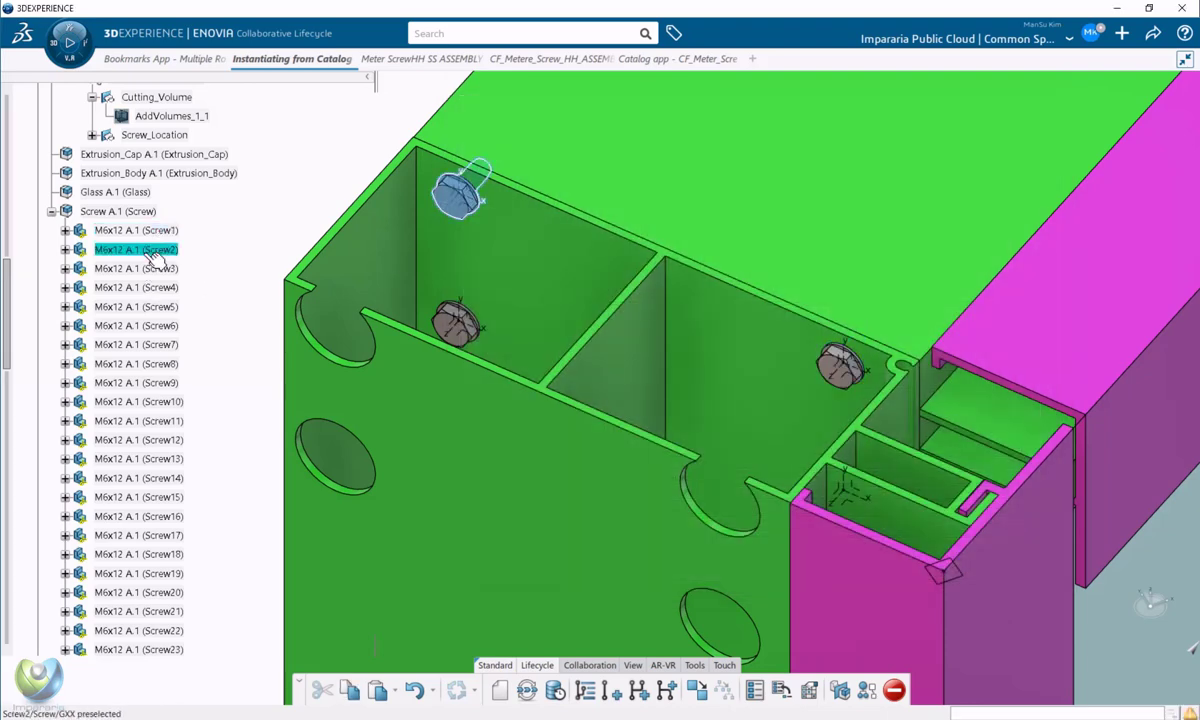
key("alt+Return")
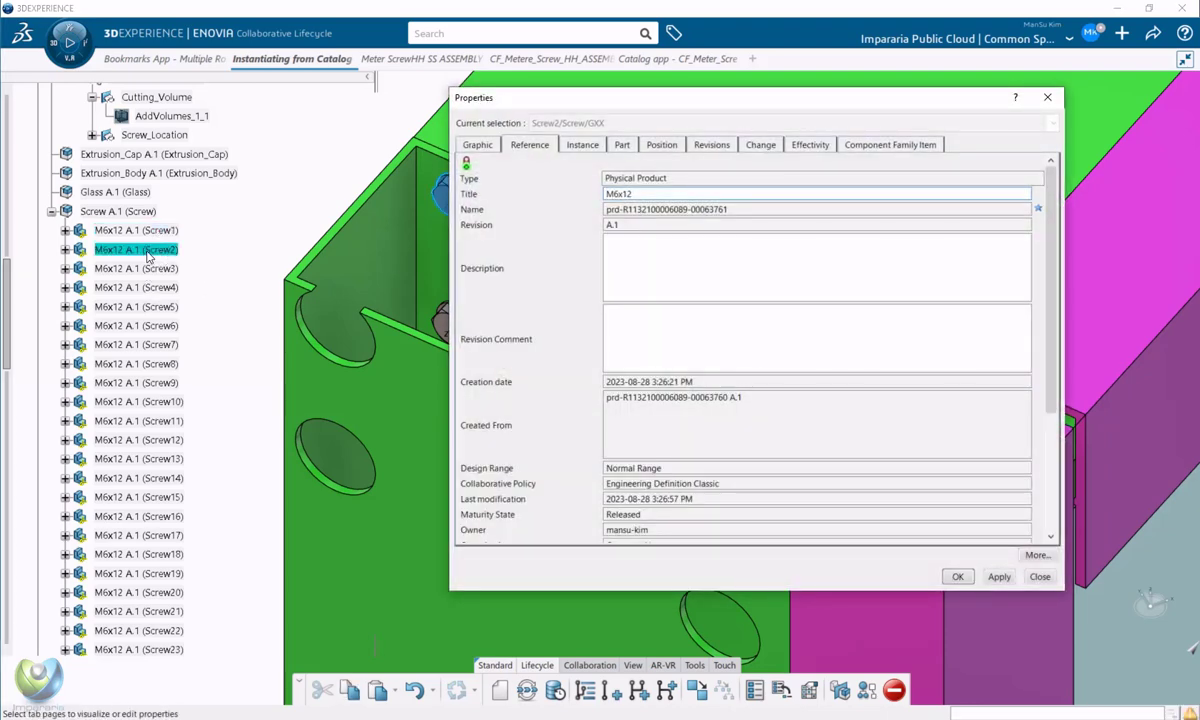
key("Escape")
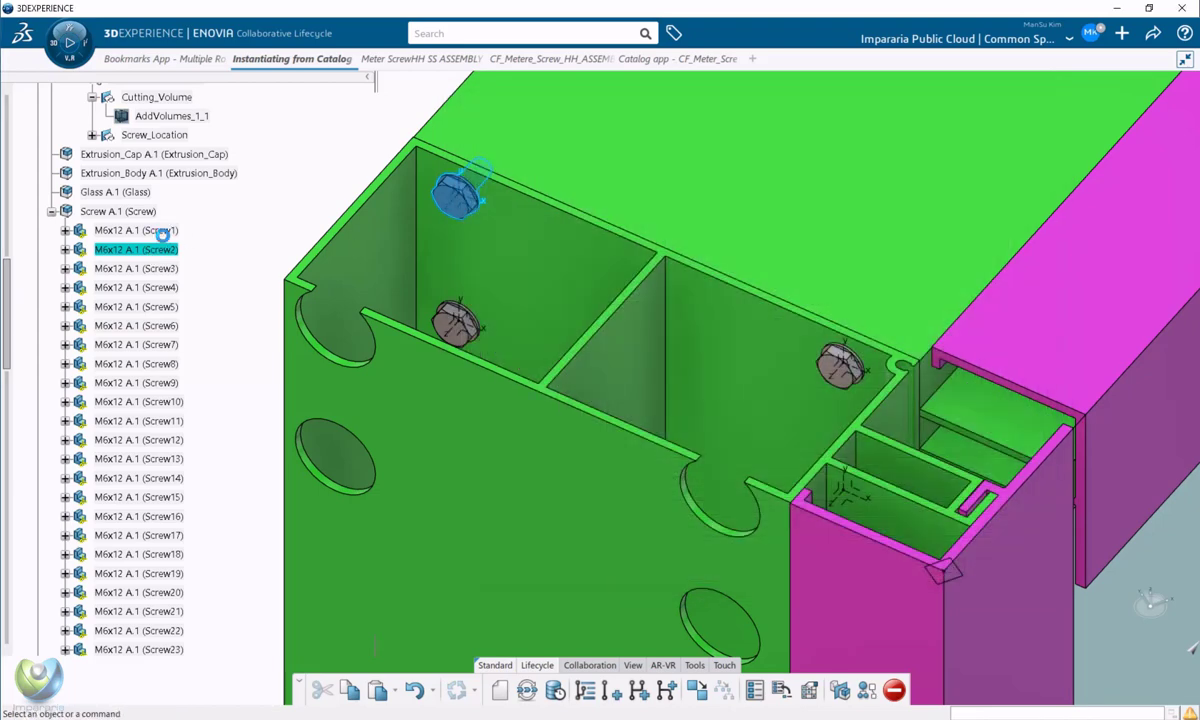
- Highlight Screw1 and Screw3 to compare their positions in the mullion, and return to the whole frame
left_click(161, 234)
left_click(158, 268)
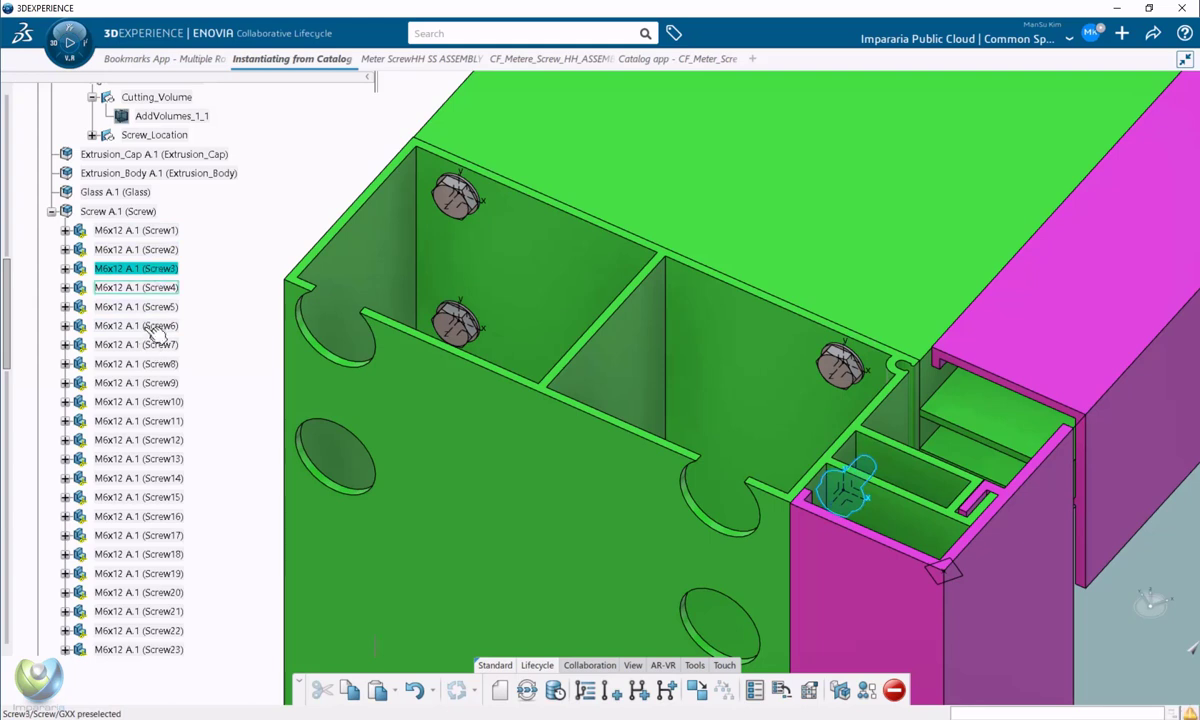
left_click(166, 233)
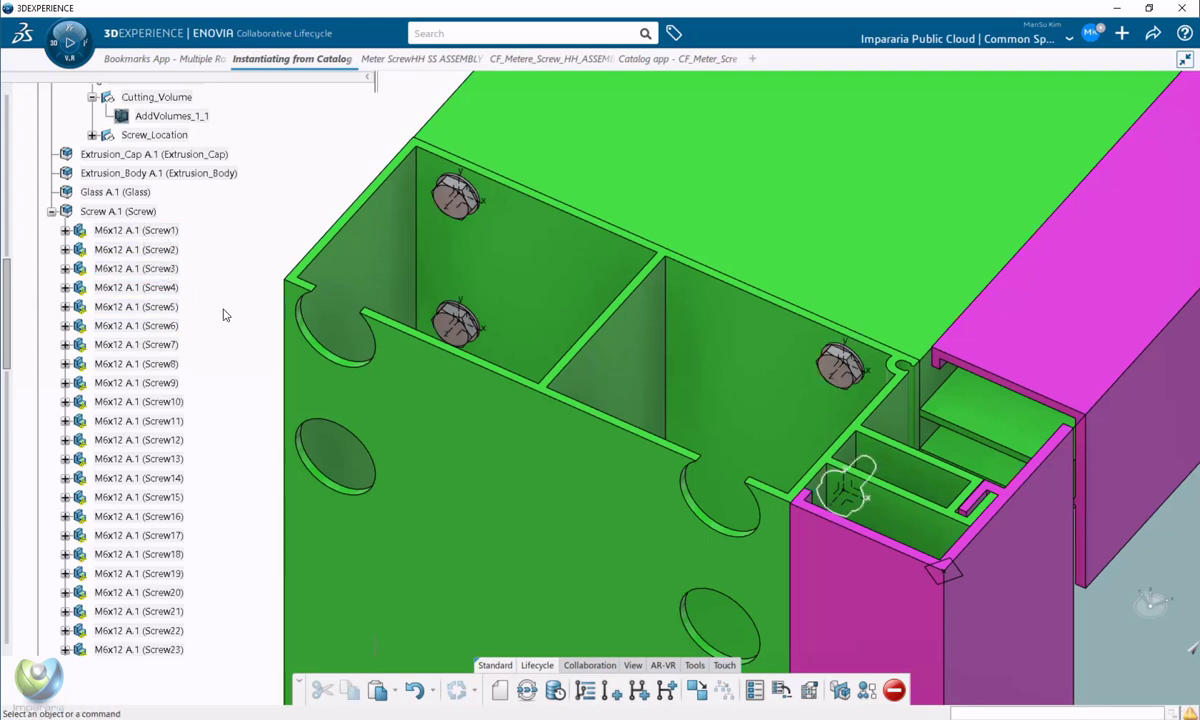
middle_click_drag(224, 315, 540, 395)
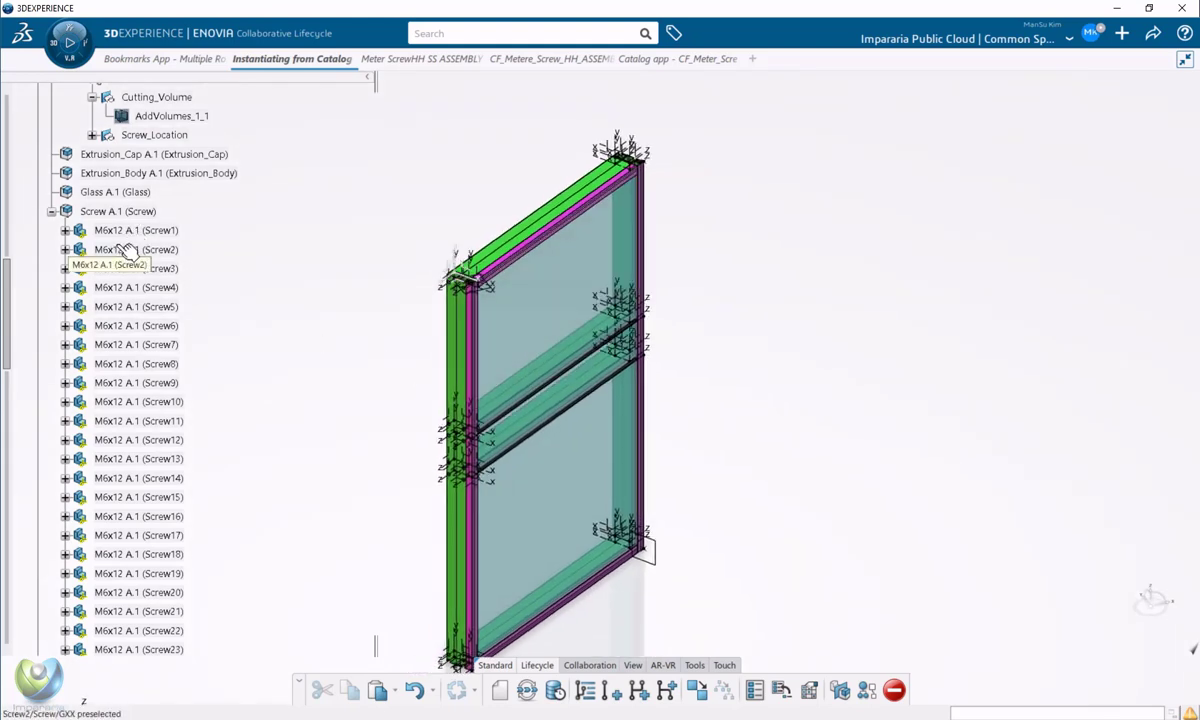
- Review the screw sizes in the CF_Meter_Screw catalog and return to the Instantiating from Catalog model
scroll(127, 250, "up", 1)
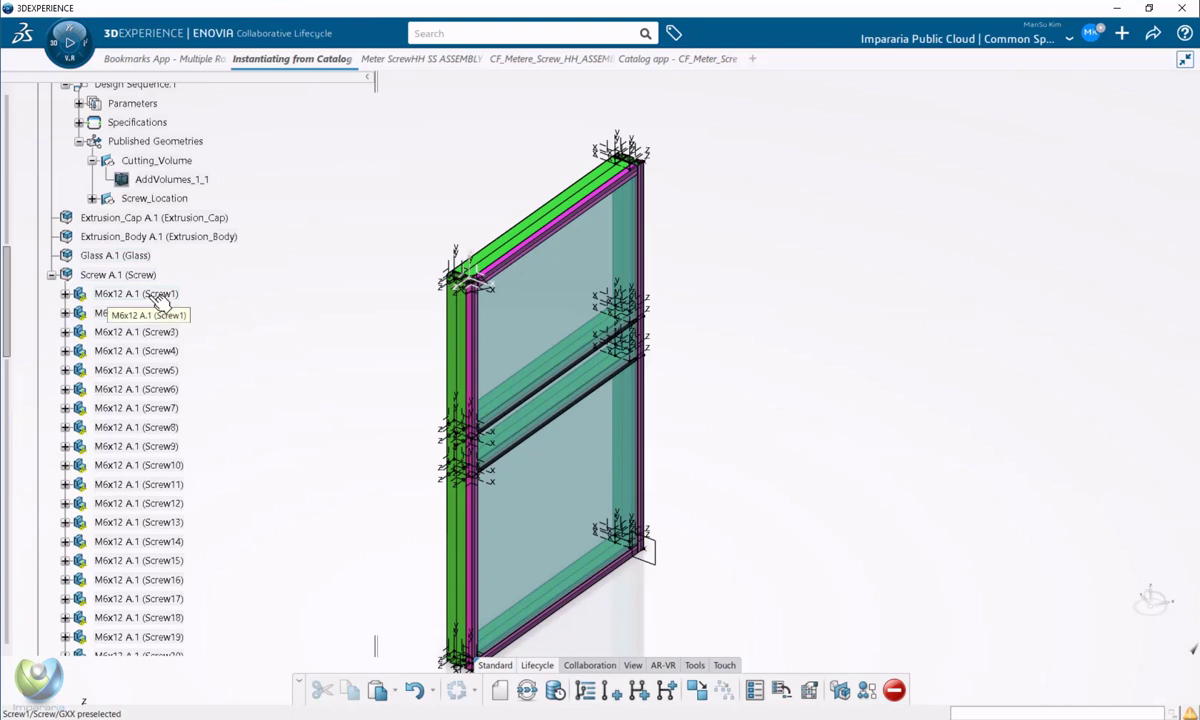
scroll(188, 343, "up", 1)
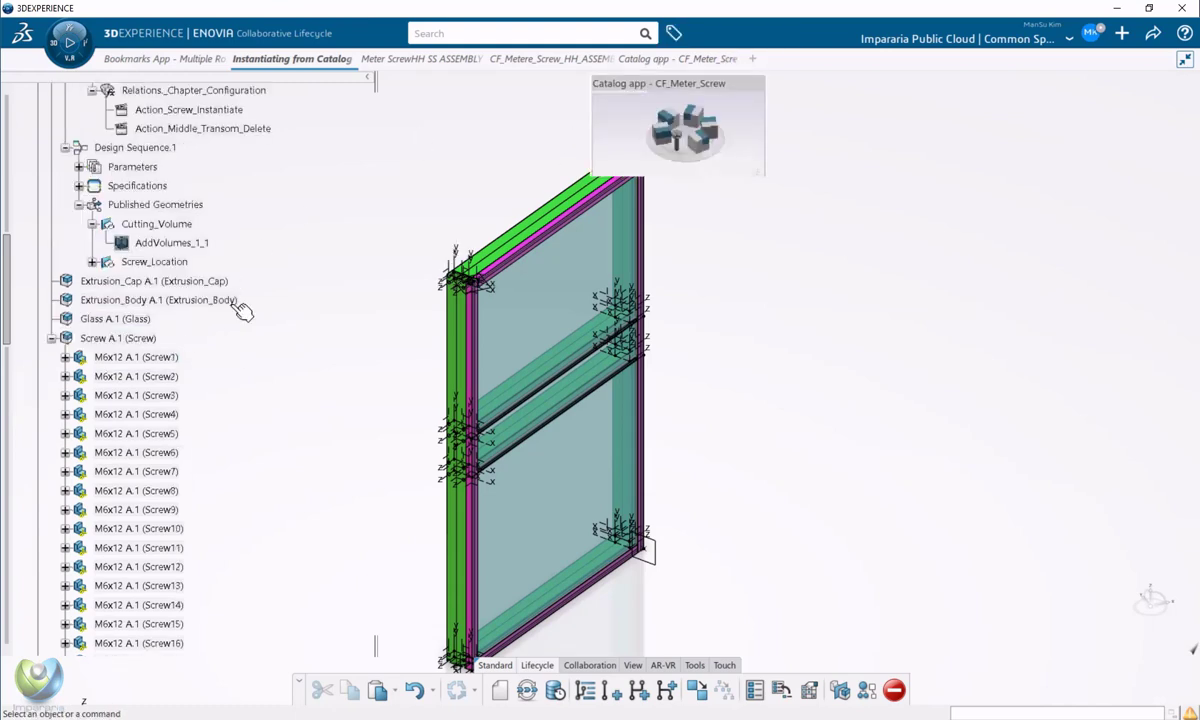
left_click(683, 62)
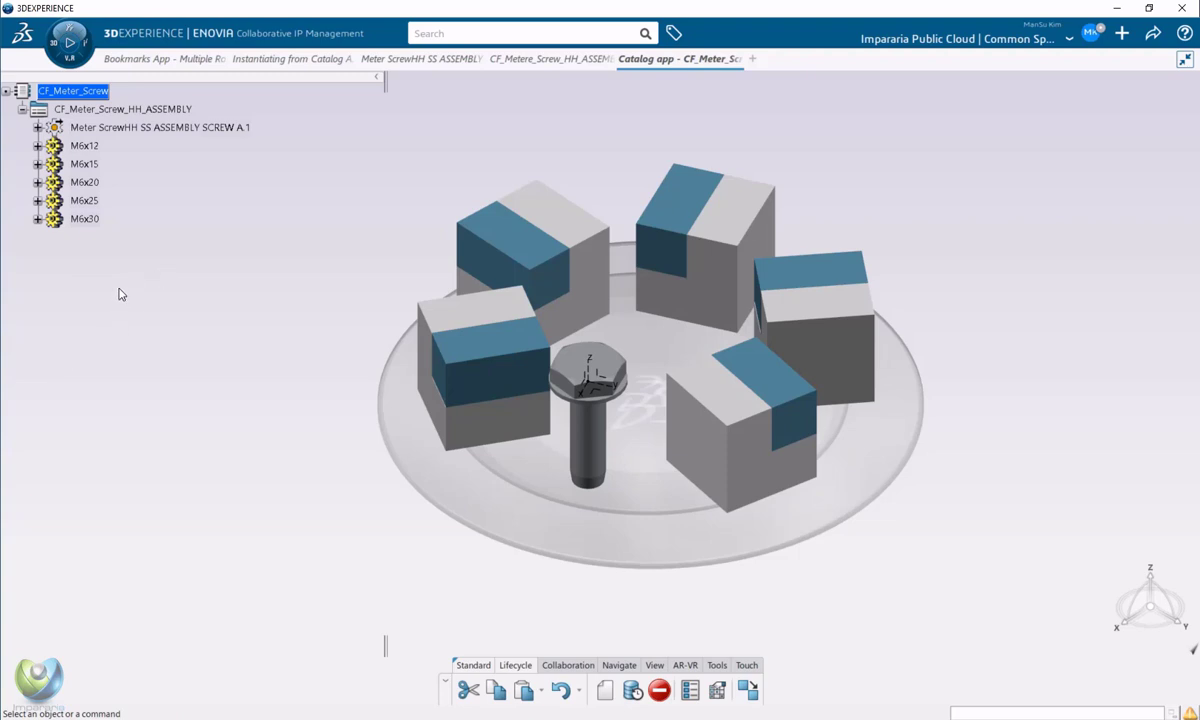
mouse_move(440, 65)
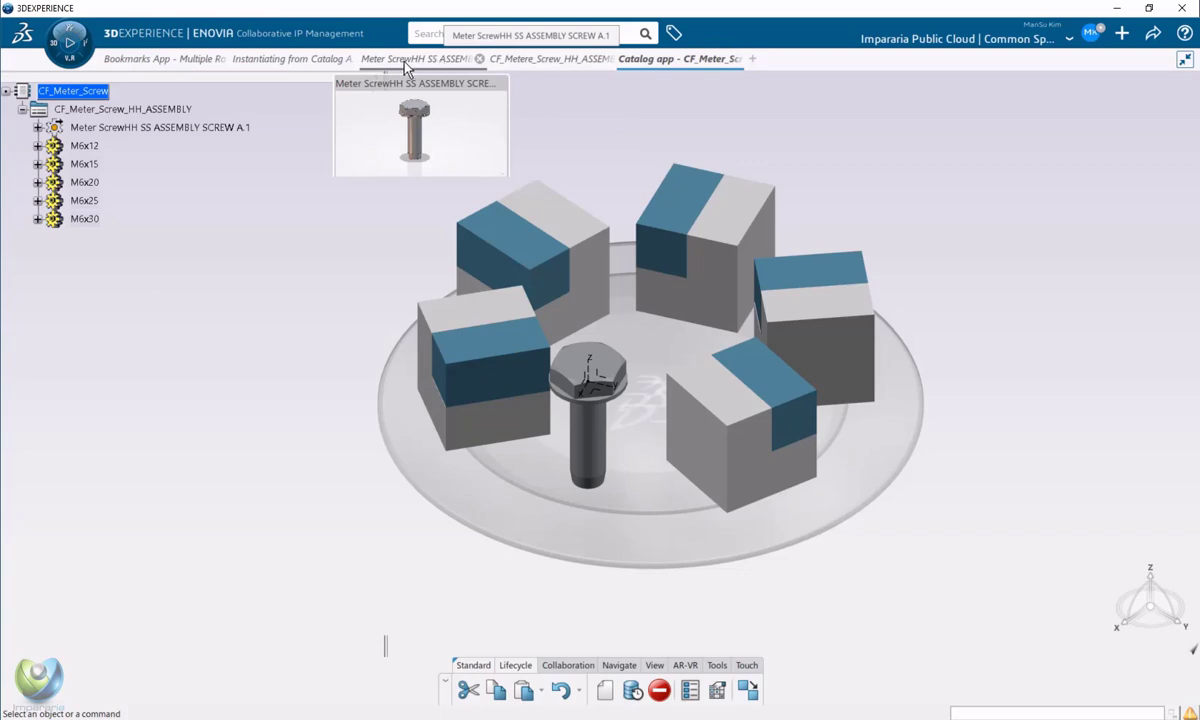
mouse_move(305, 68)
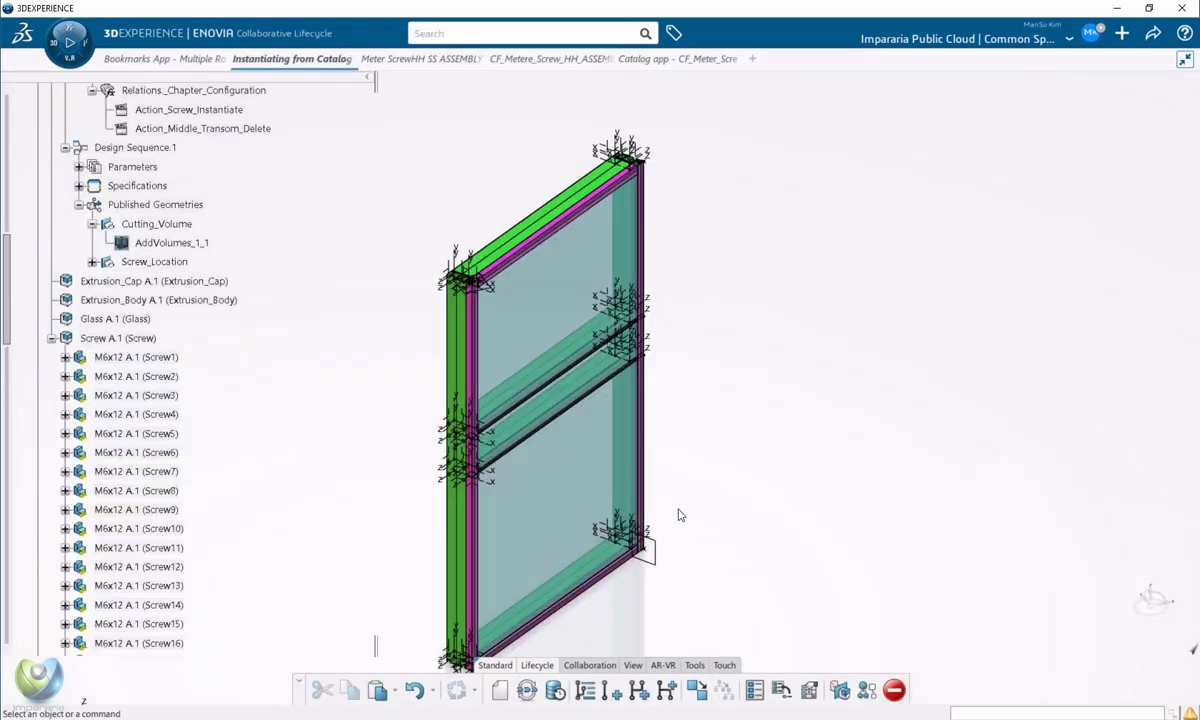
middle_click_drag(584, 466, 737, 405)
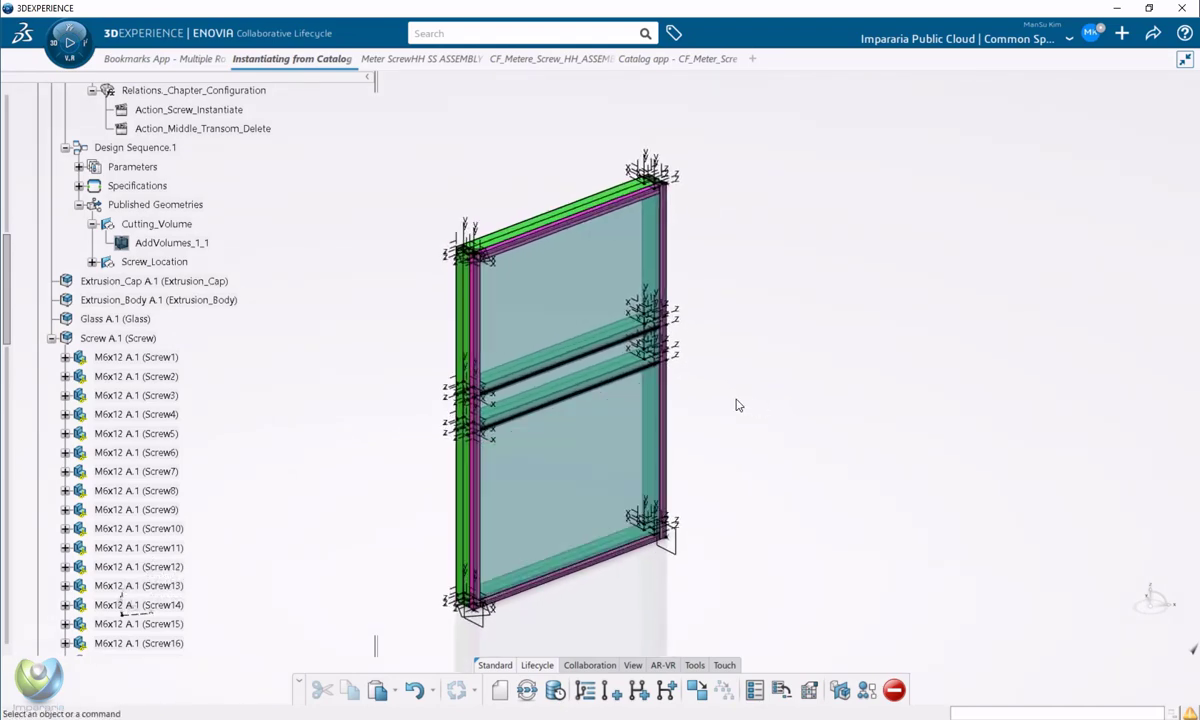